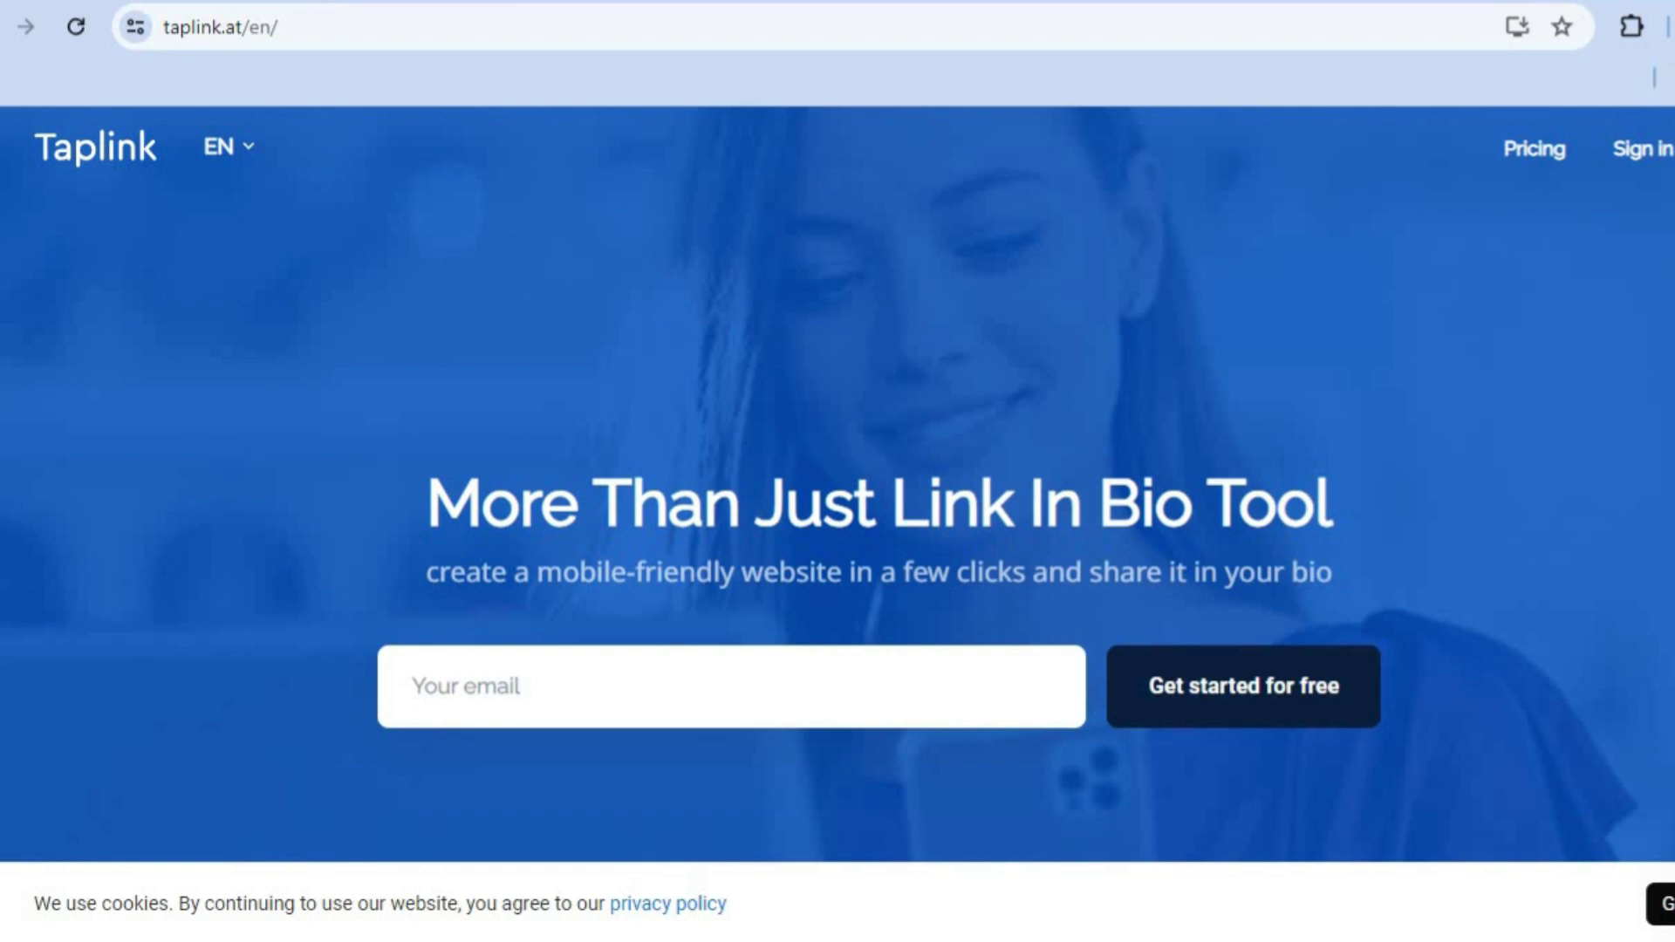
# Step: Sign up for Taplink free with a pasted email address, continuing with the Google account
pyautogui.click(412, 686)
pyautogui.rightClick(593, 693)
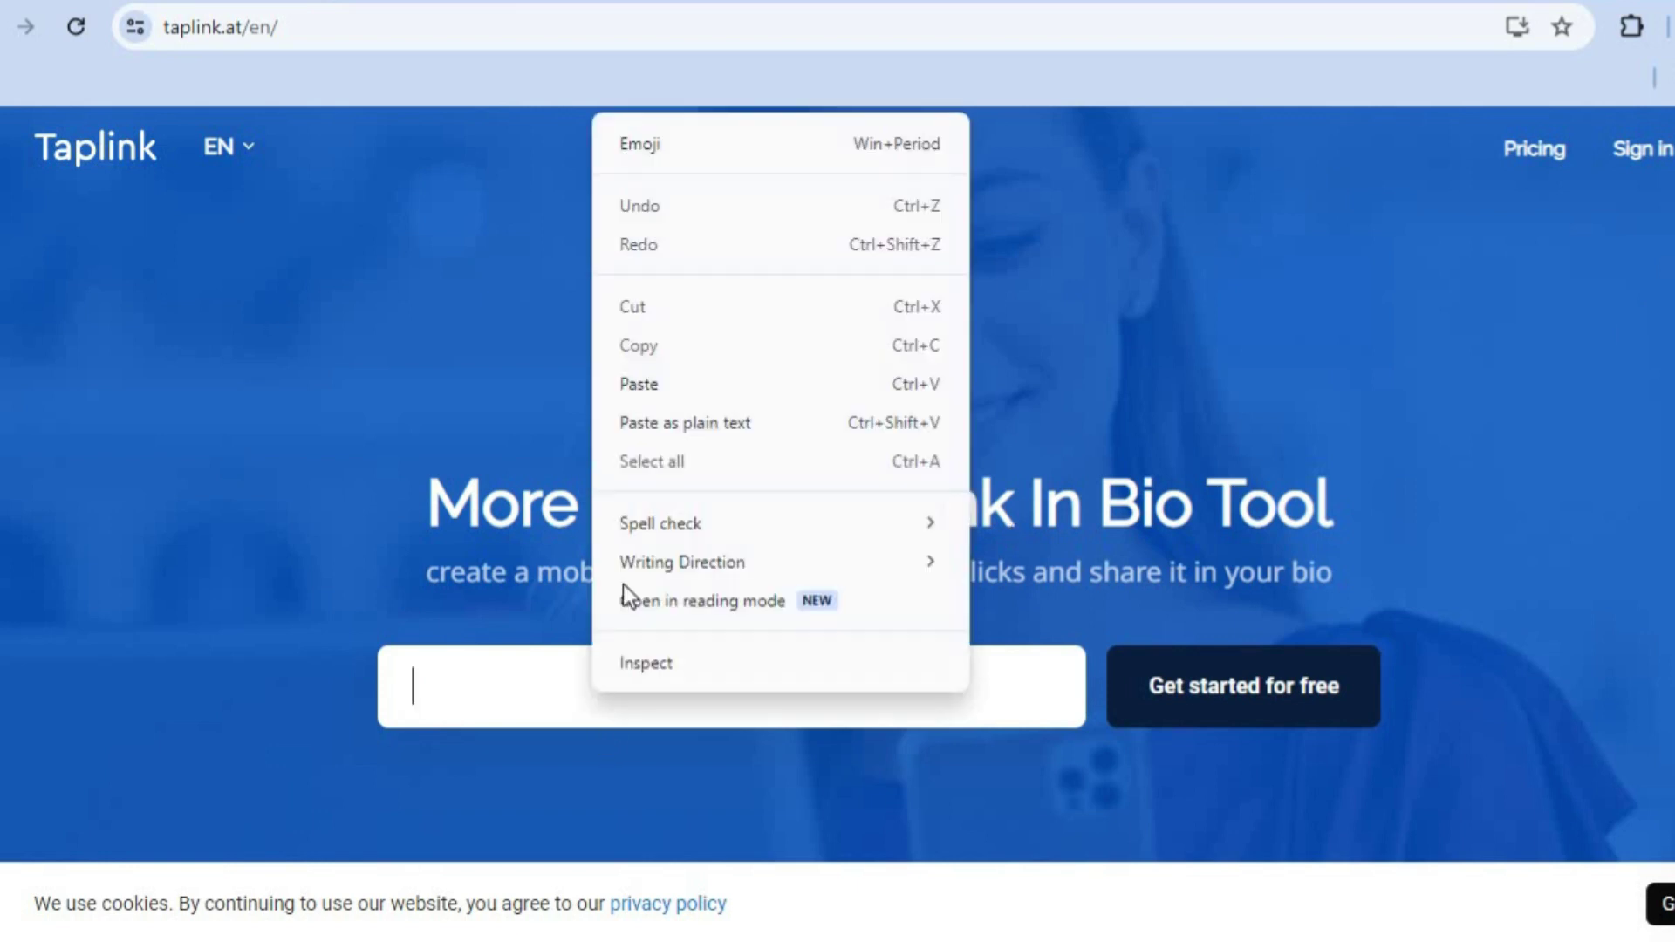
pyautogui.click(679, 382)
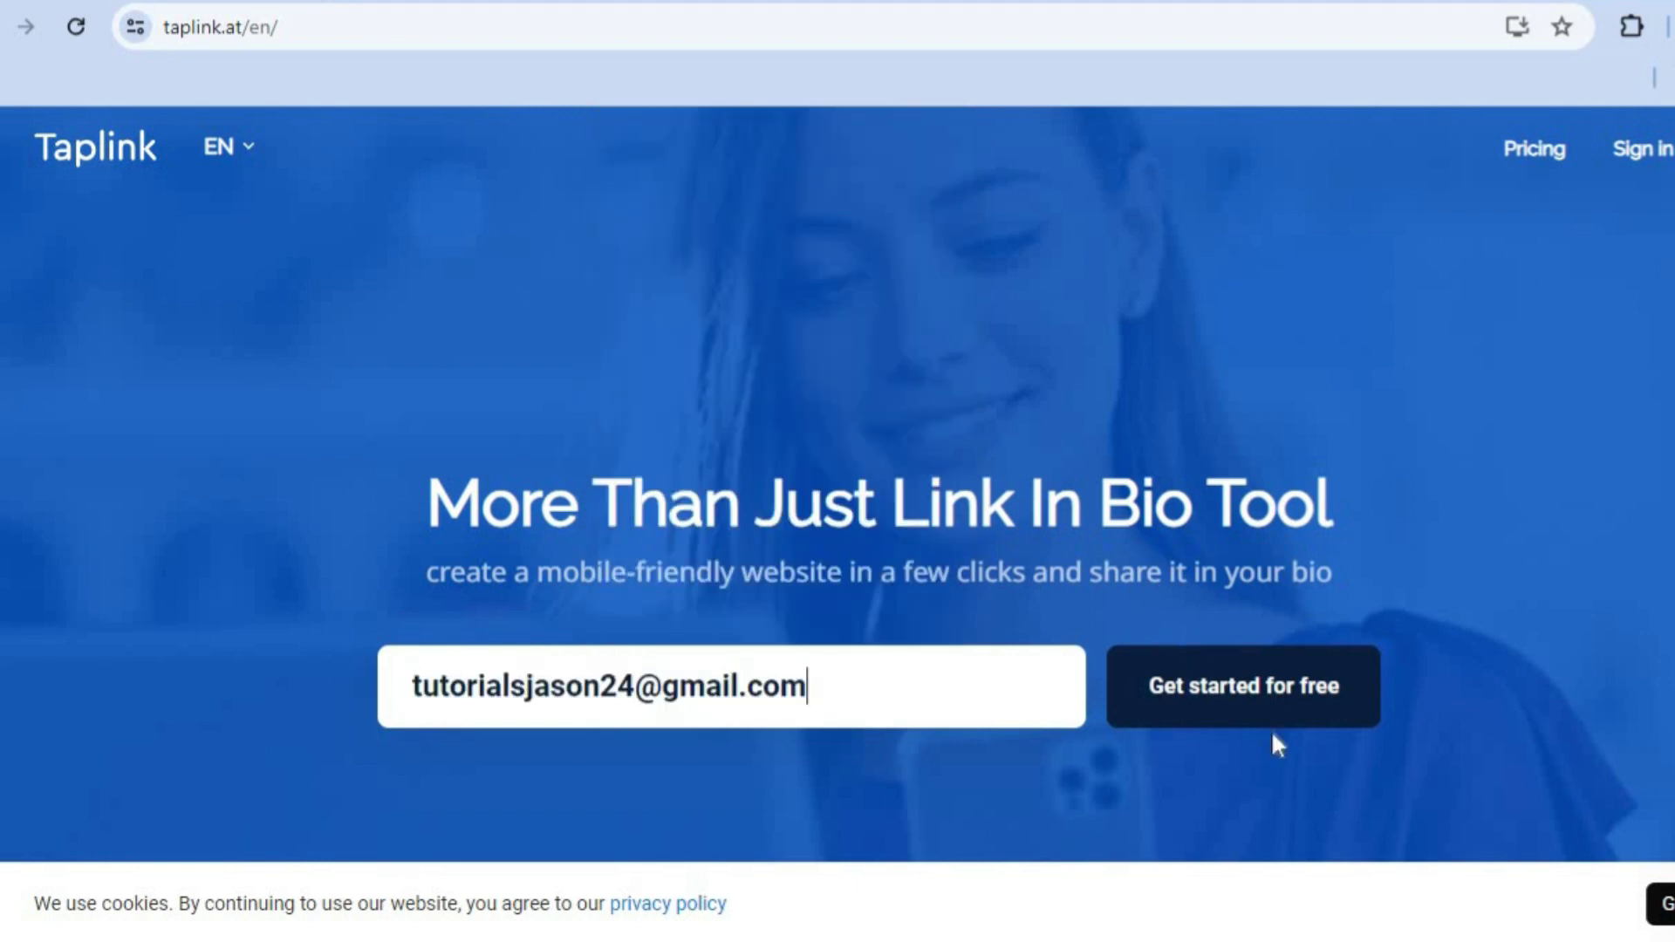
pyautogui.click(1256, 692)
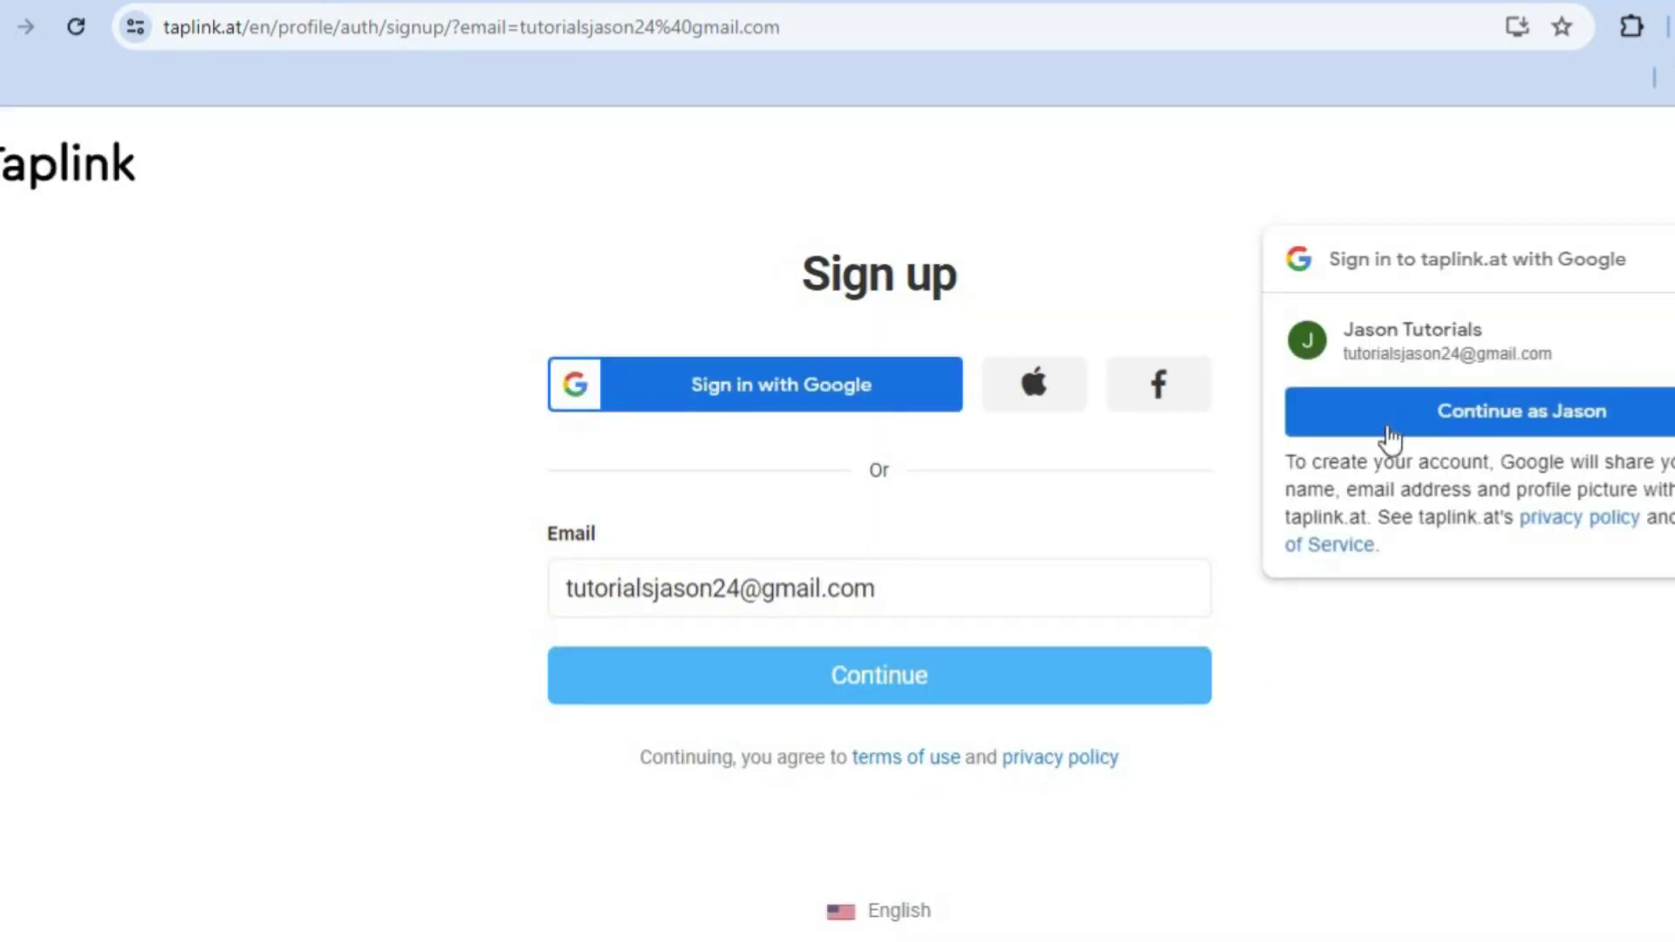
pyautogui.click(1389, 434)
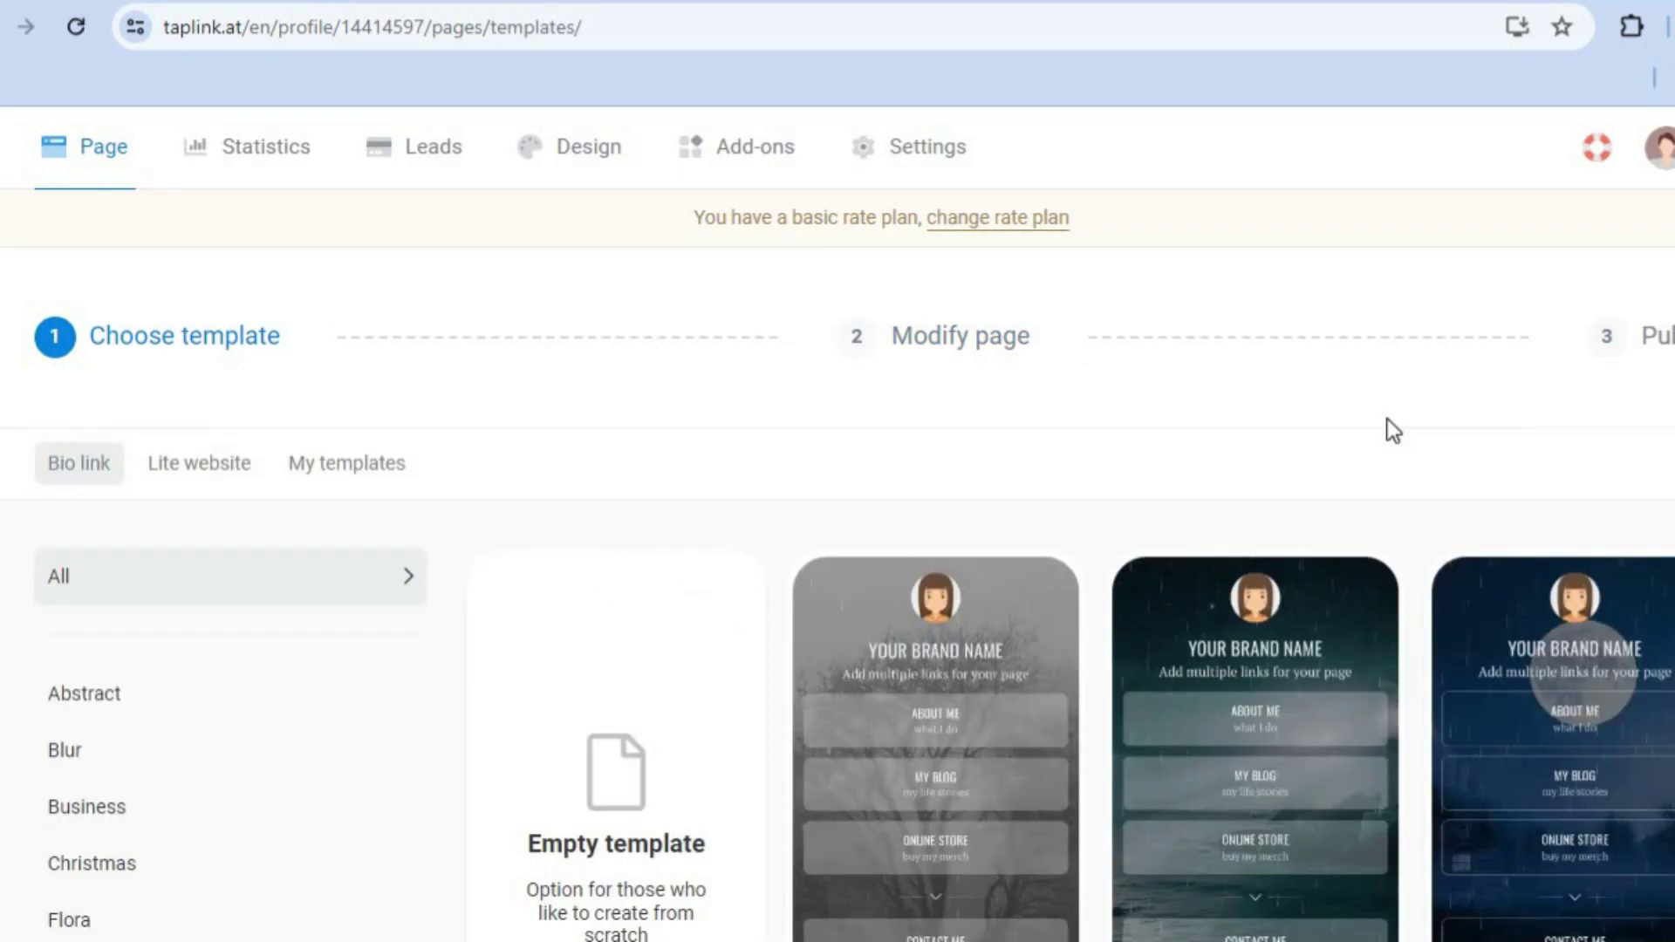
# Step: Browse the Bio link templates and filter them to the Business category
pyautogui.scroll(-1, 837, 523)
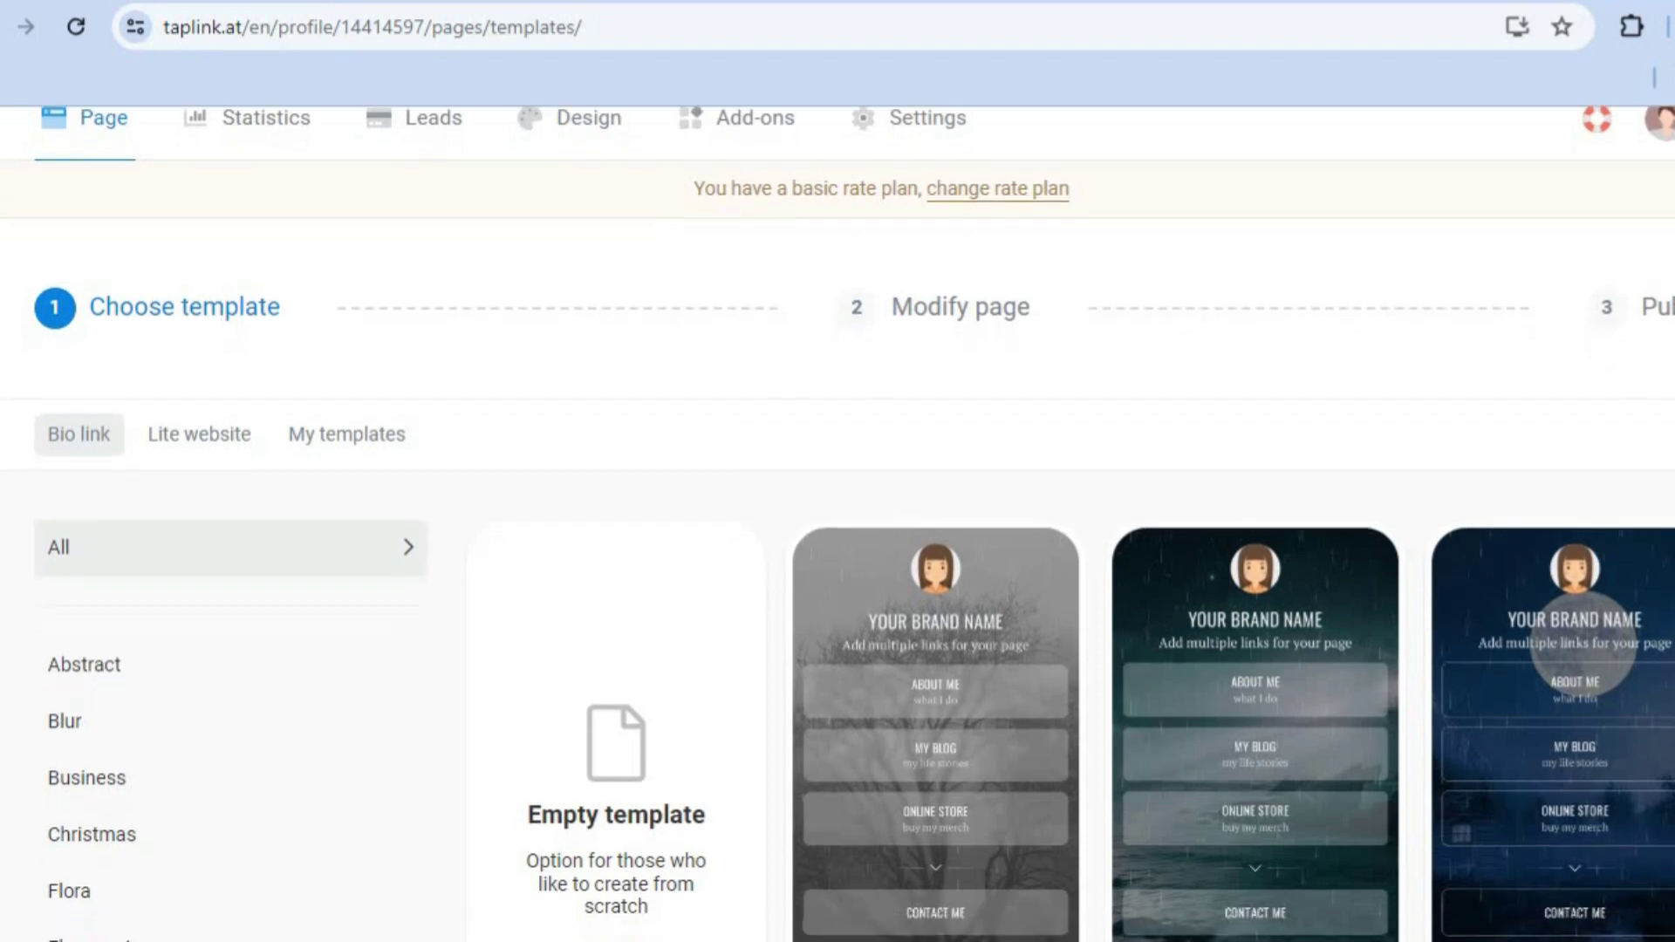
pyautogui.scroll(-5, 837, 524)
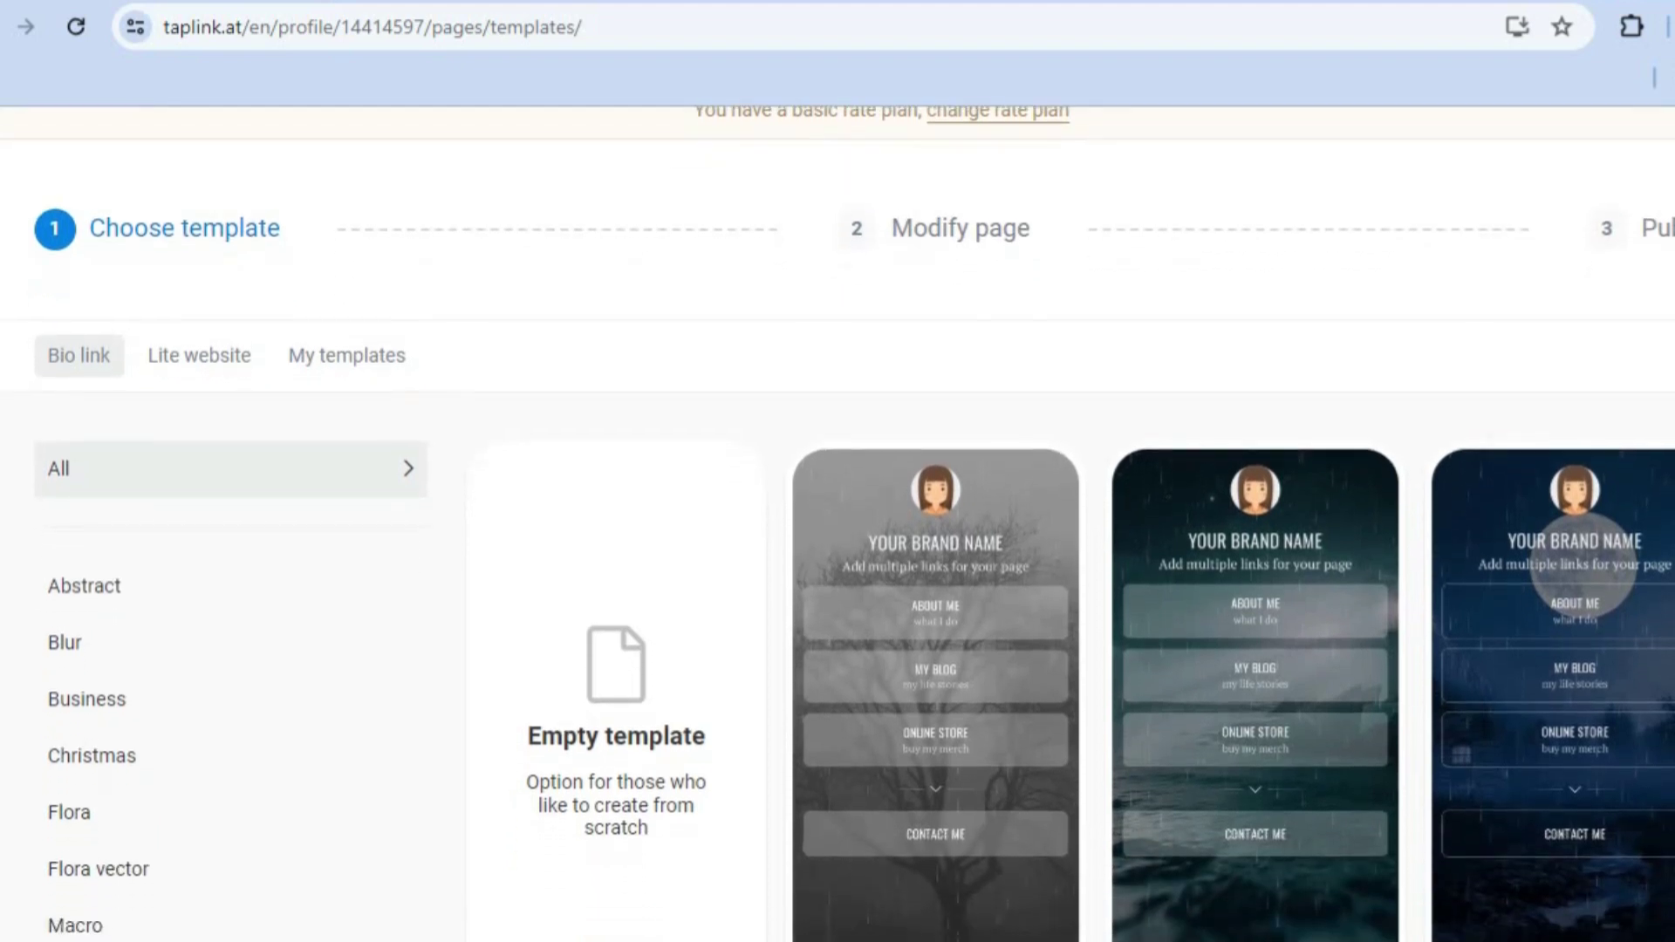
pyautogui.scroll(-14, 837, 523)
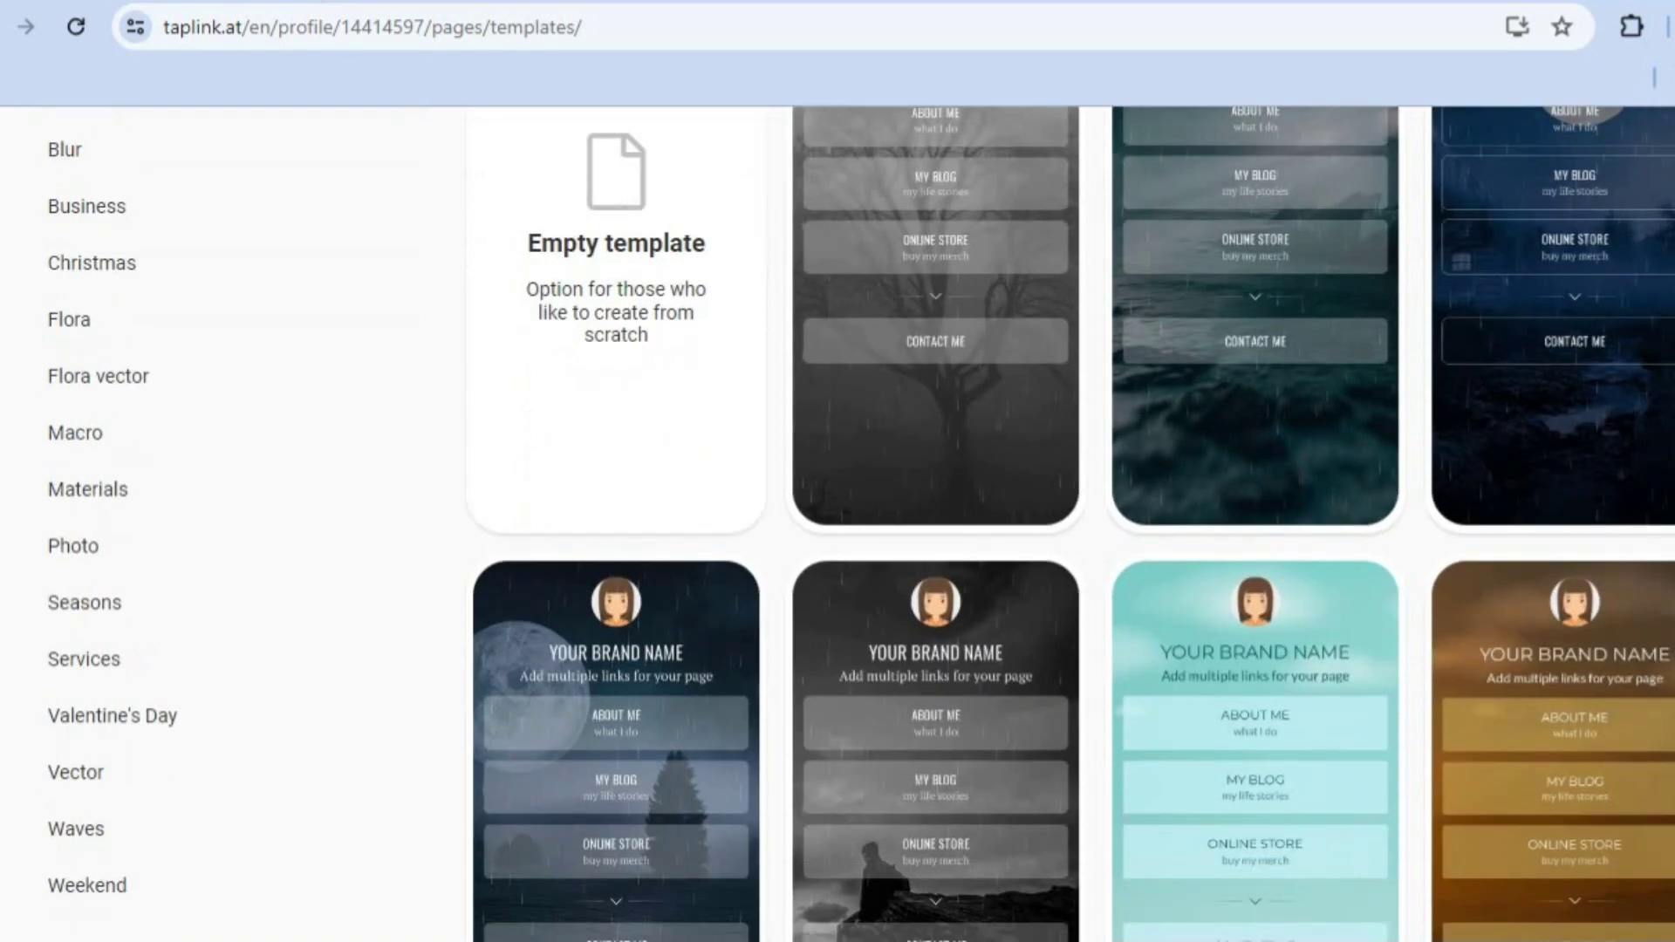
pyautogui.scroll(-4, 838, 524)
pyautogui.scroll(13, 837, 523)
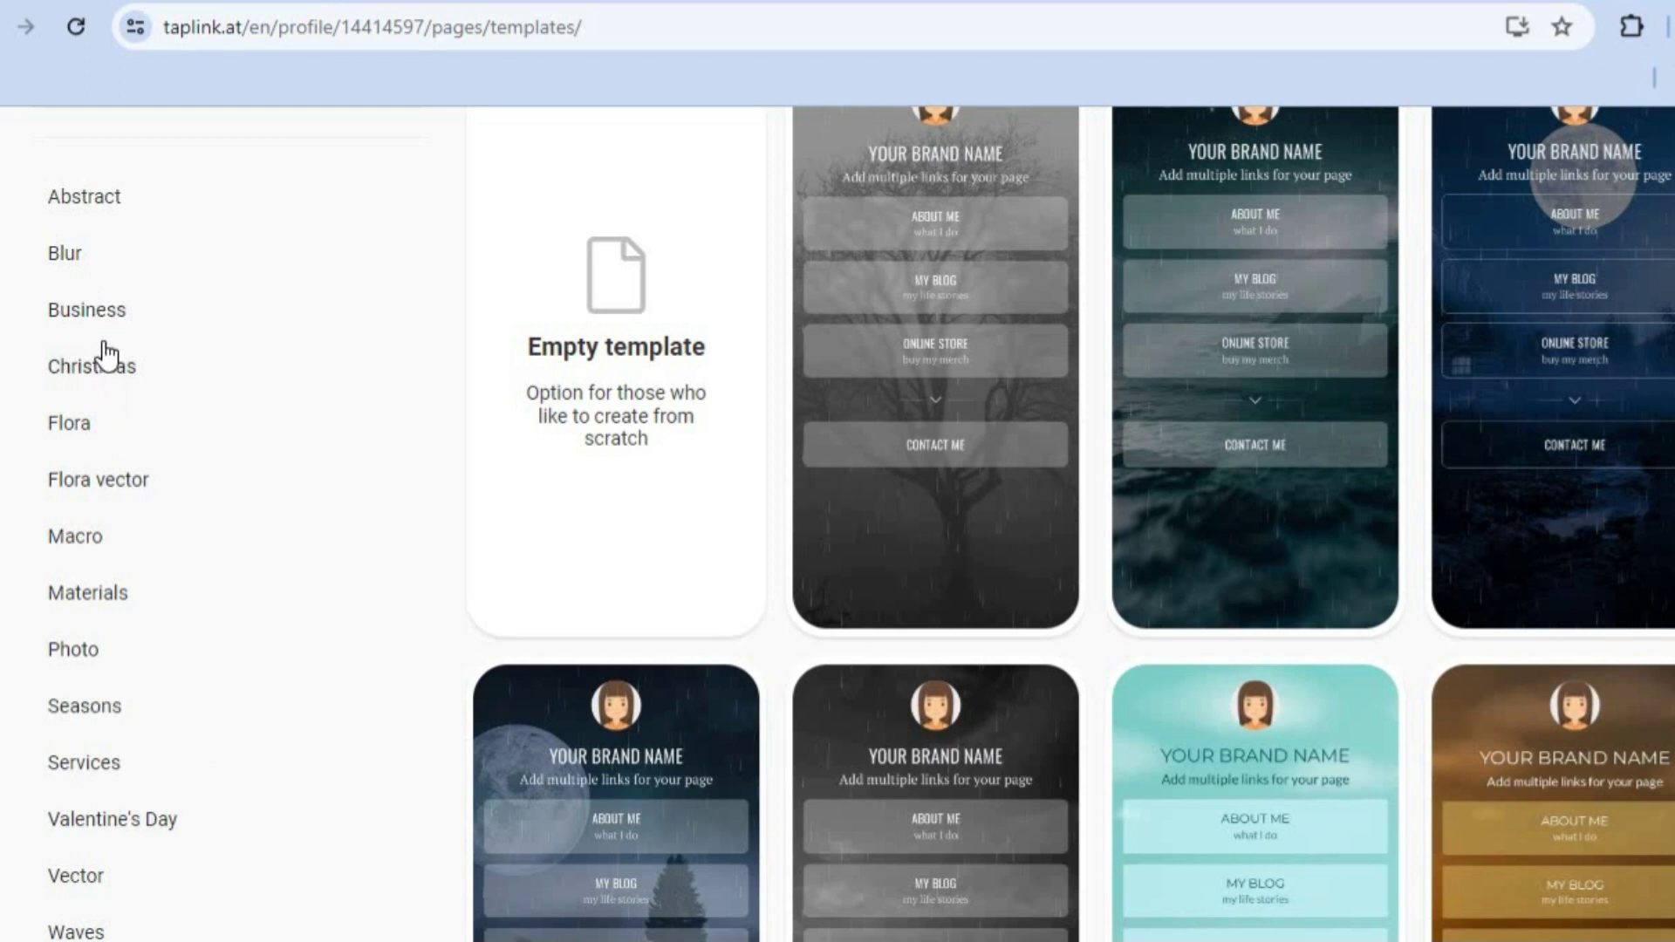
pyautogui.click(87, 310)
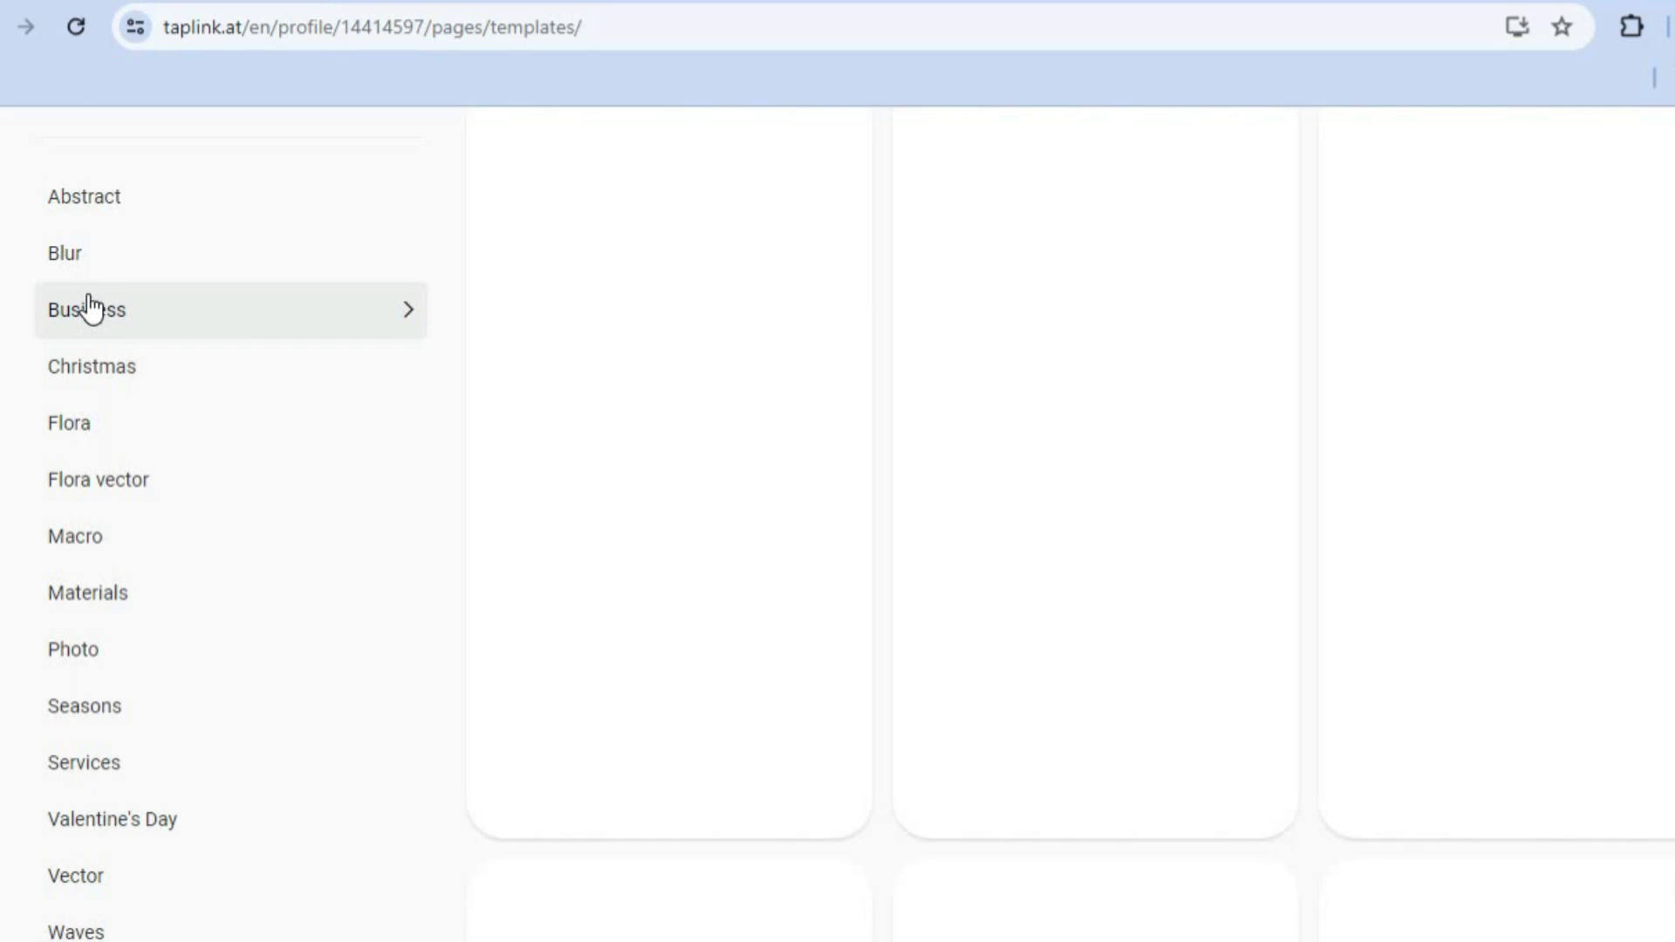
pyautogui.scroll(3, 901, 462)
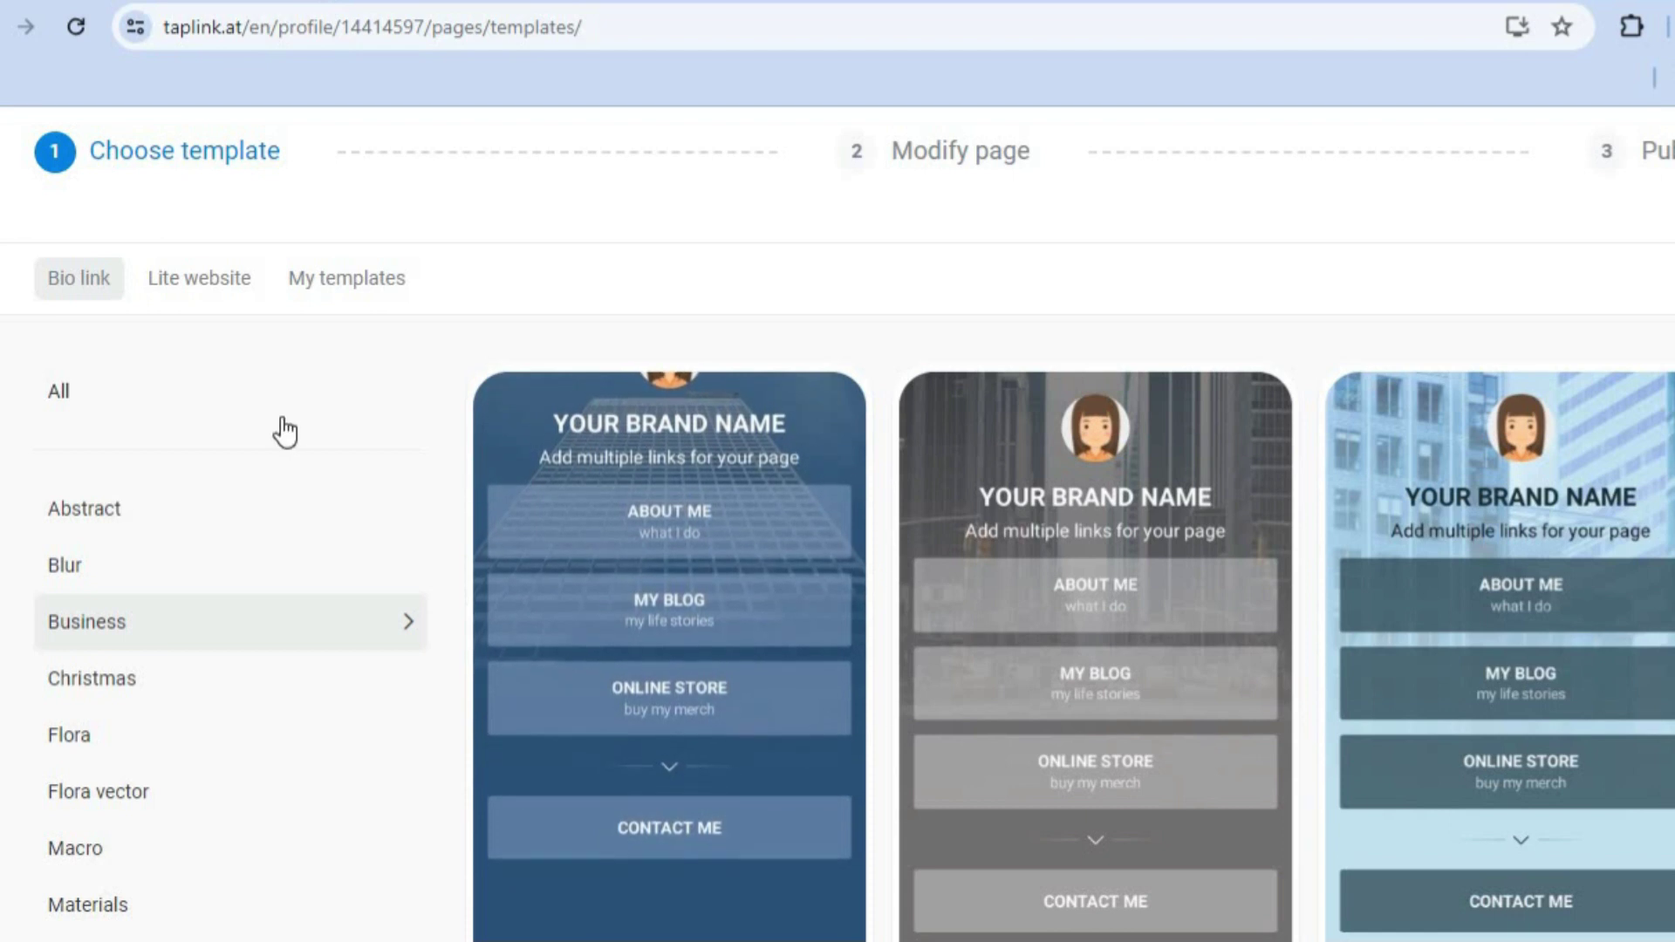
# Step: Switch to the Lite website templates and browse the gallery
pyautogui.click(192, 281)
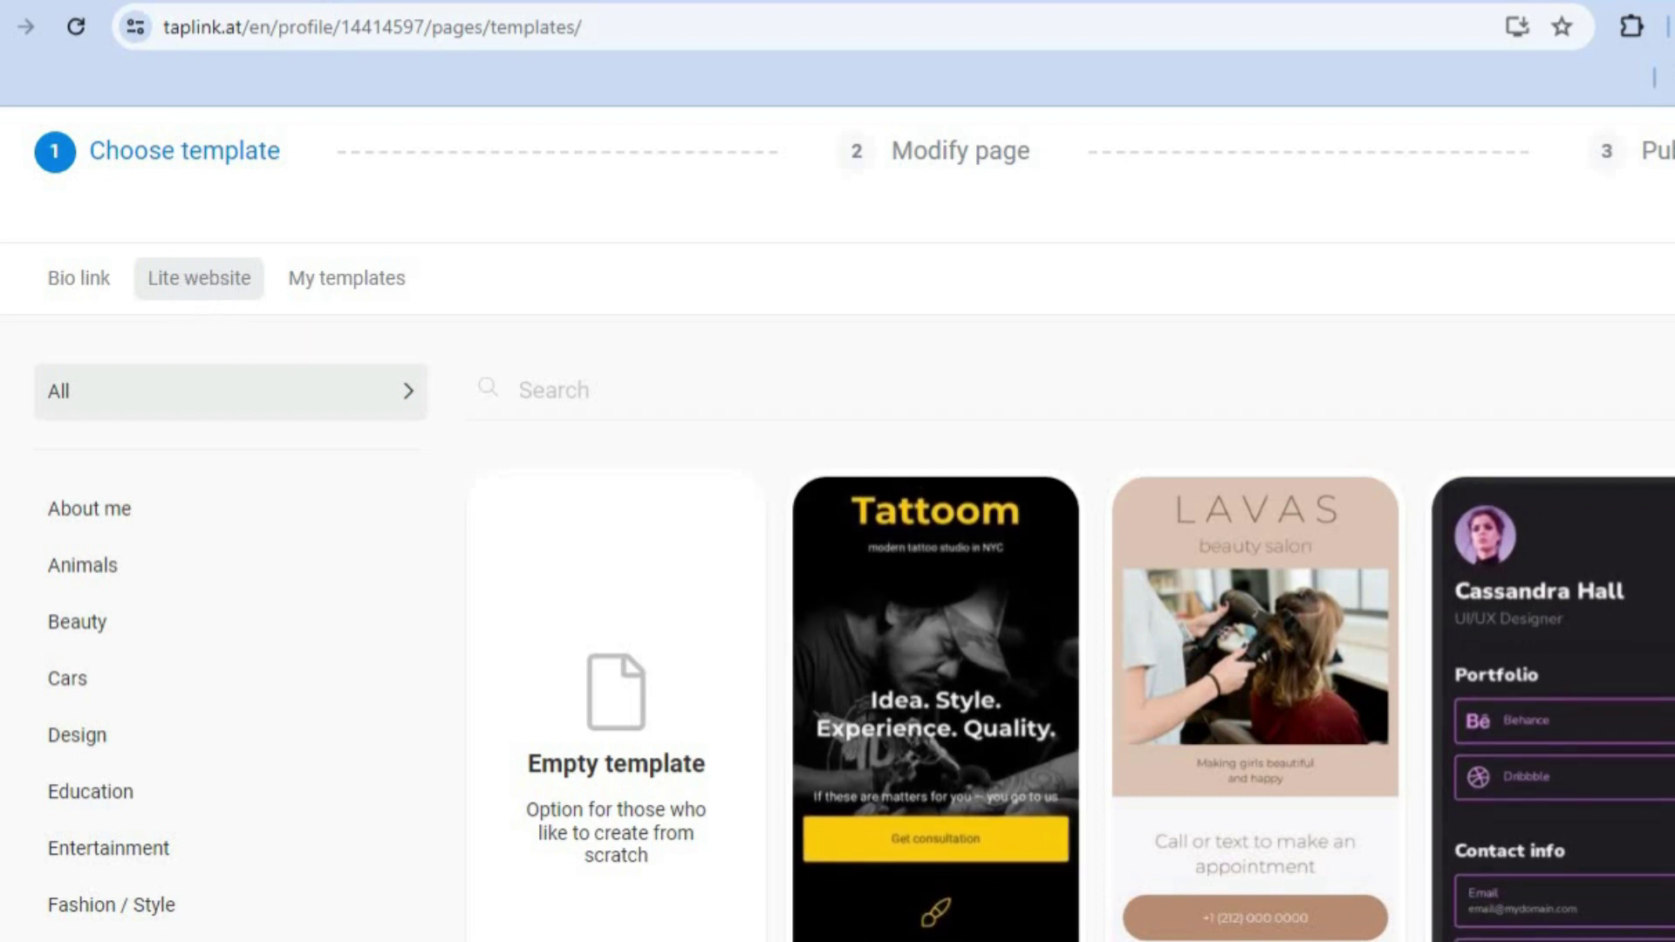
pyautogui.scroll(-3, 1022, 429)
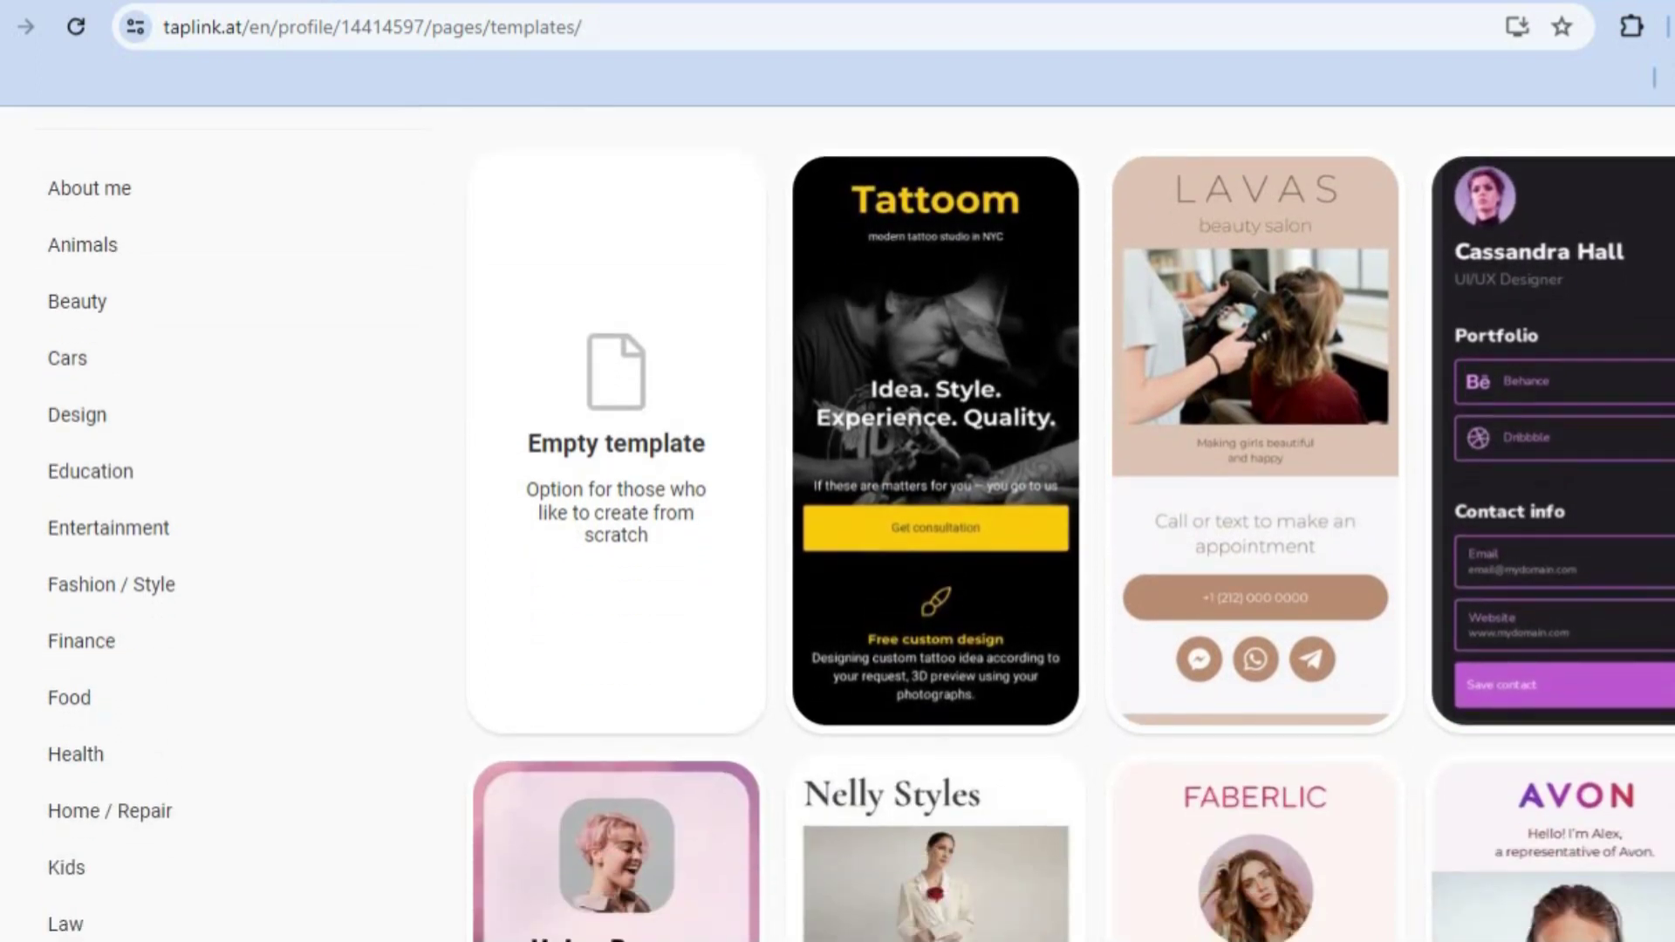
pyautogui.scroll(-3, 1562, 504)
pyautogui.scroll(-5, 861, 524)
pyautogui.scroll(3, 861, 523)
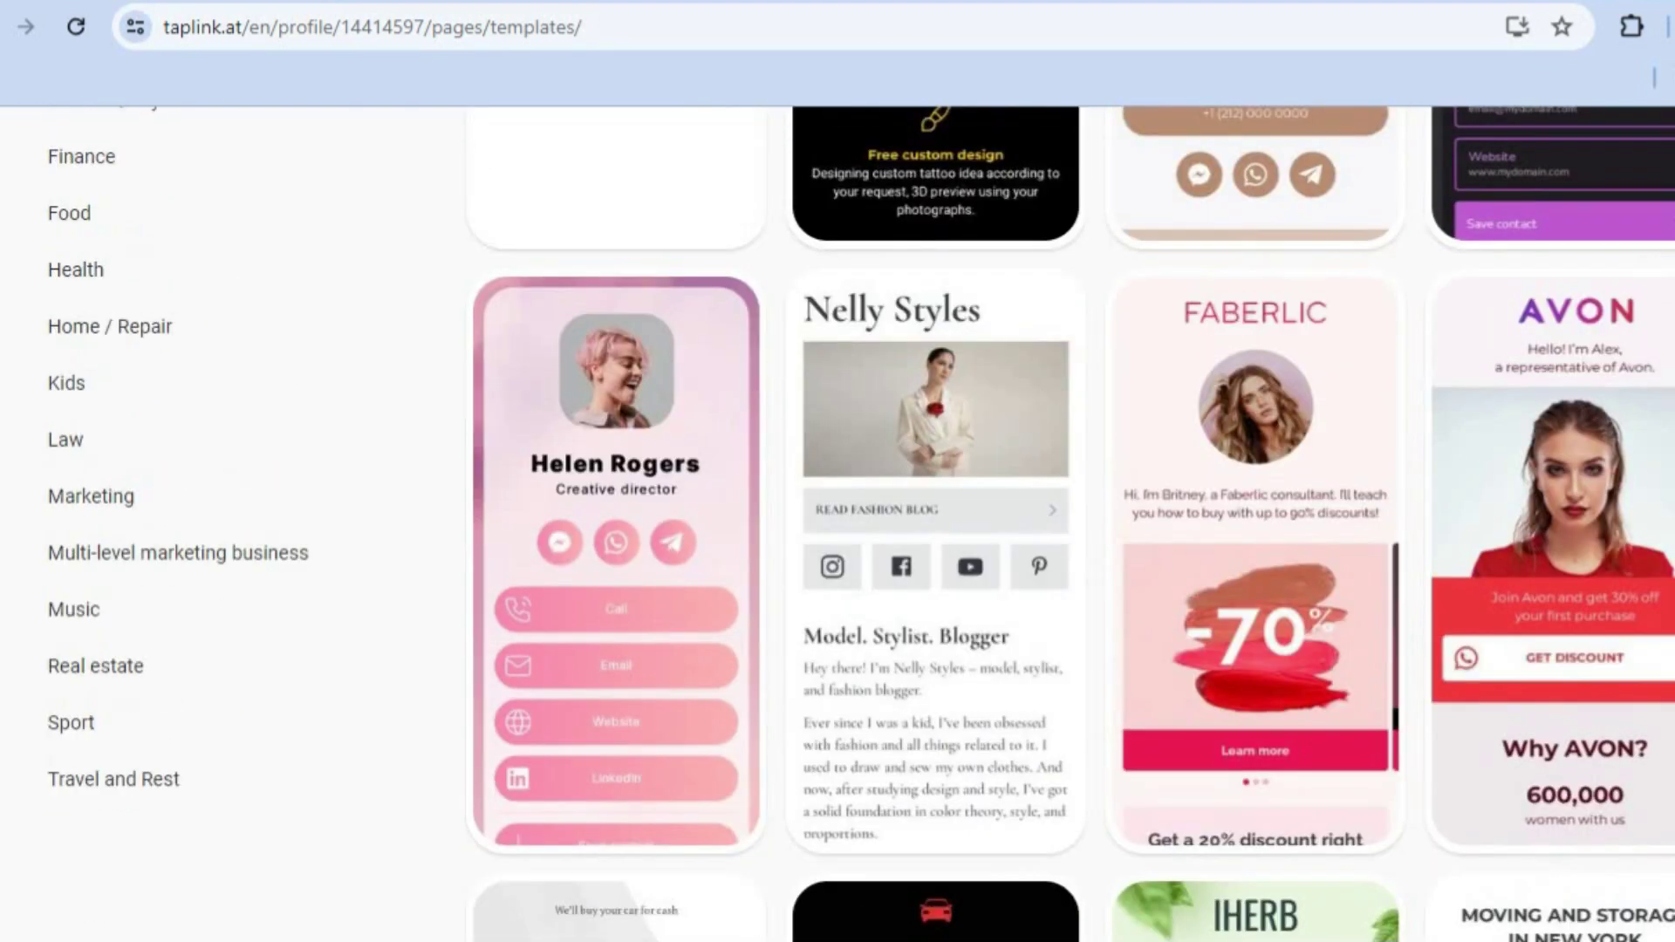
pyautogui.scroll(1, 796, 591)
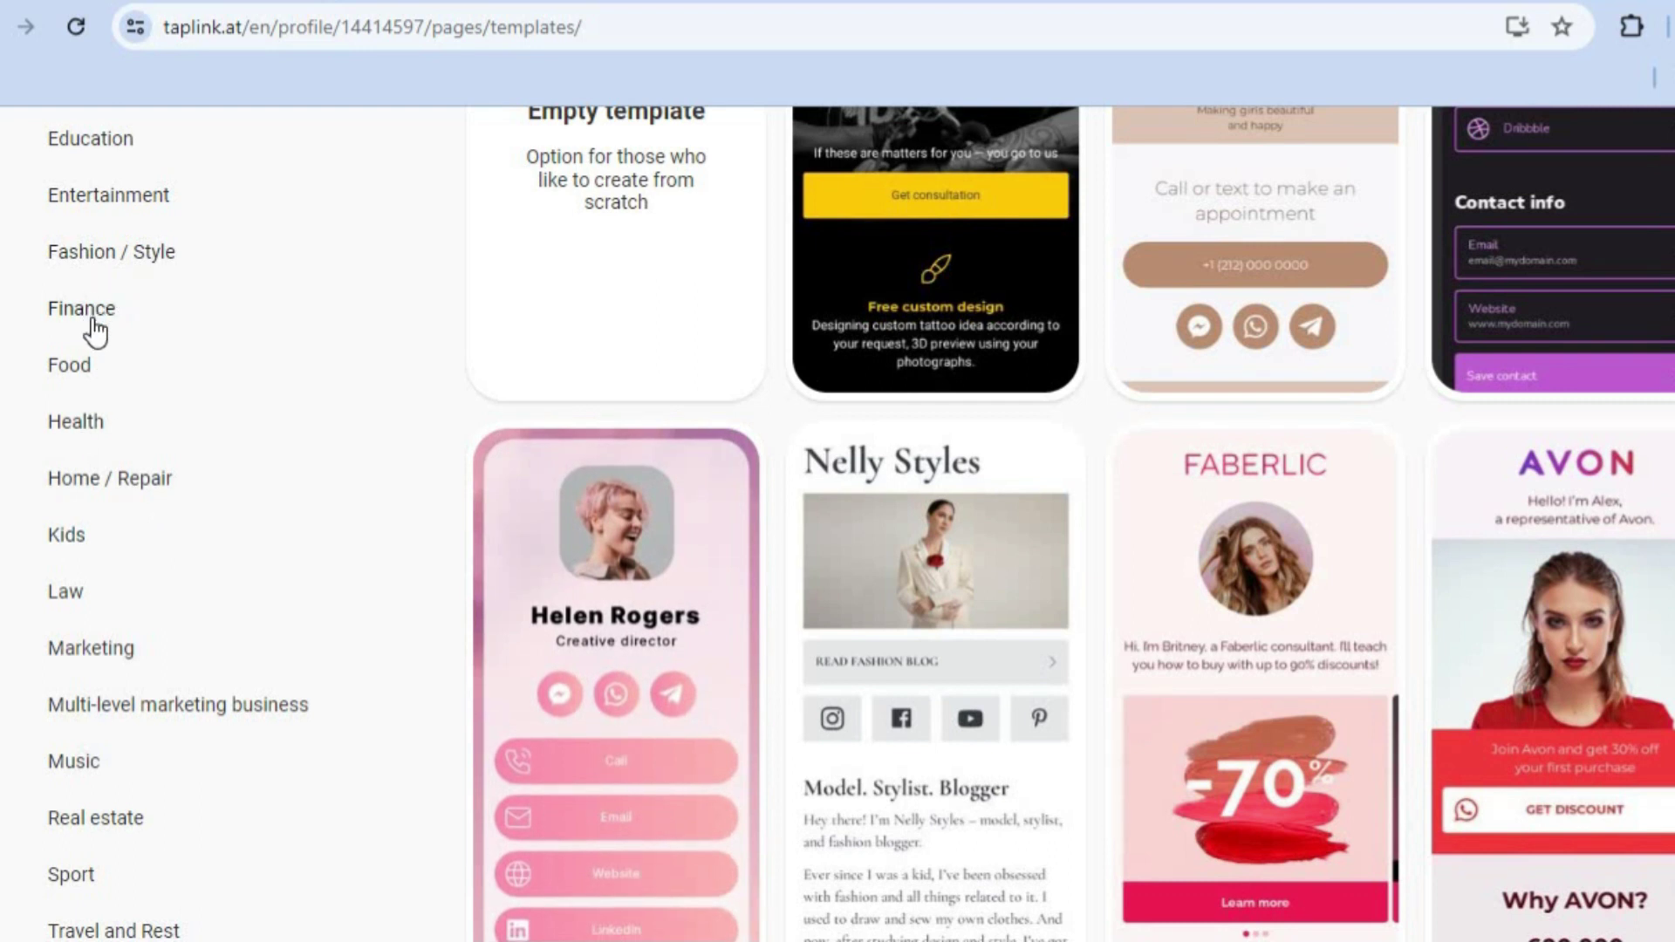
# Step: Filter the Lite website templates to Food, then to Finance
pyautogui.click(75, 369)
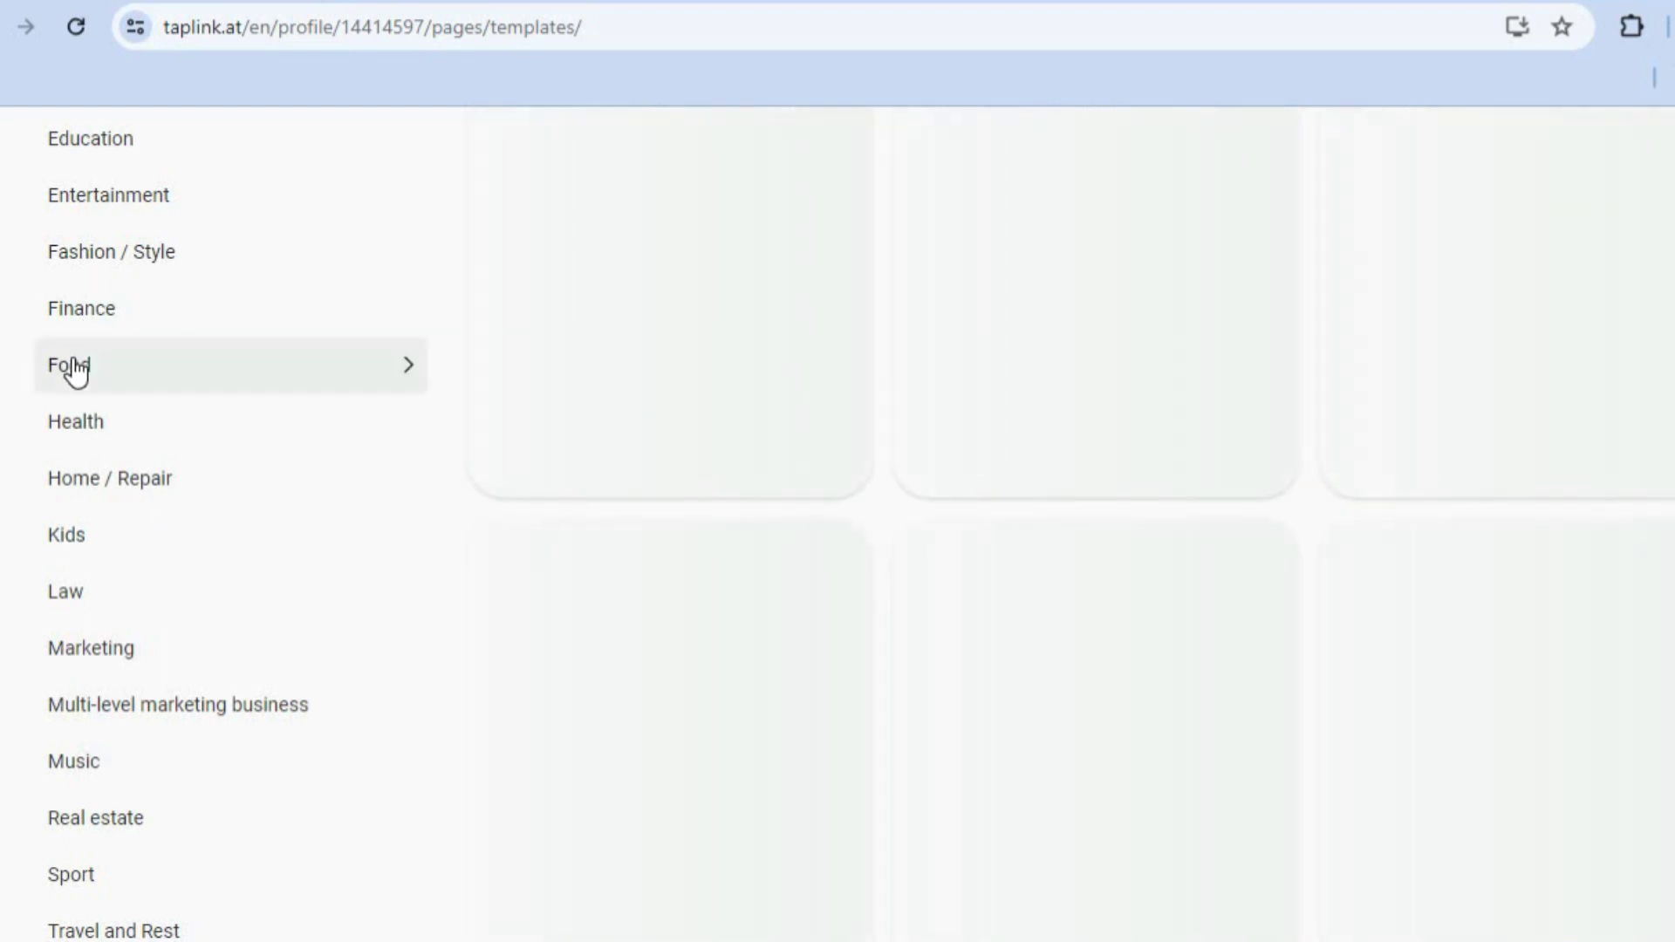
pyautogui.scroll(5, 854, 523)
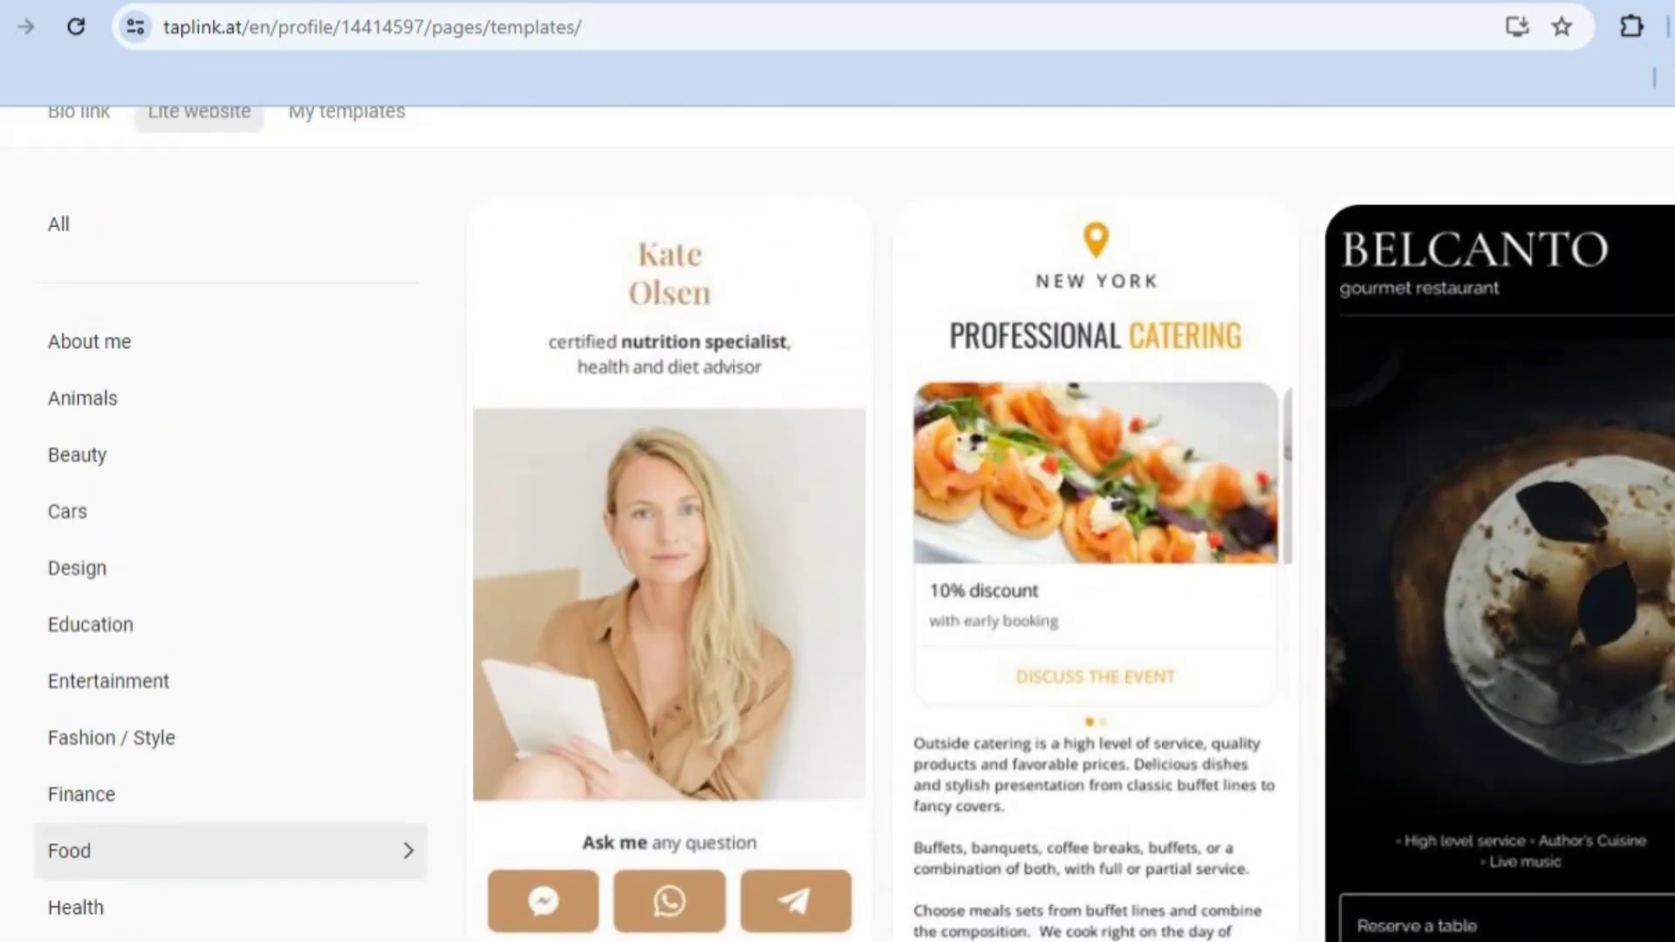
pyautogui.scroll(-2, 579, 642)
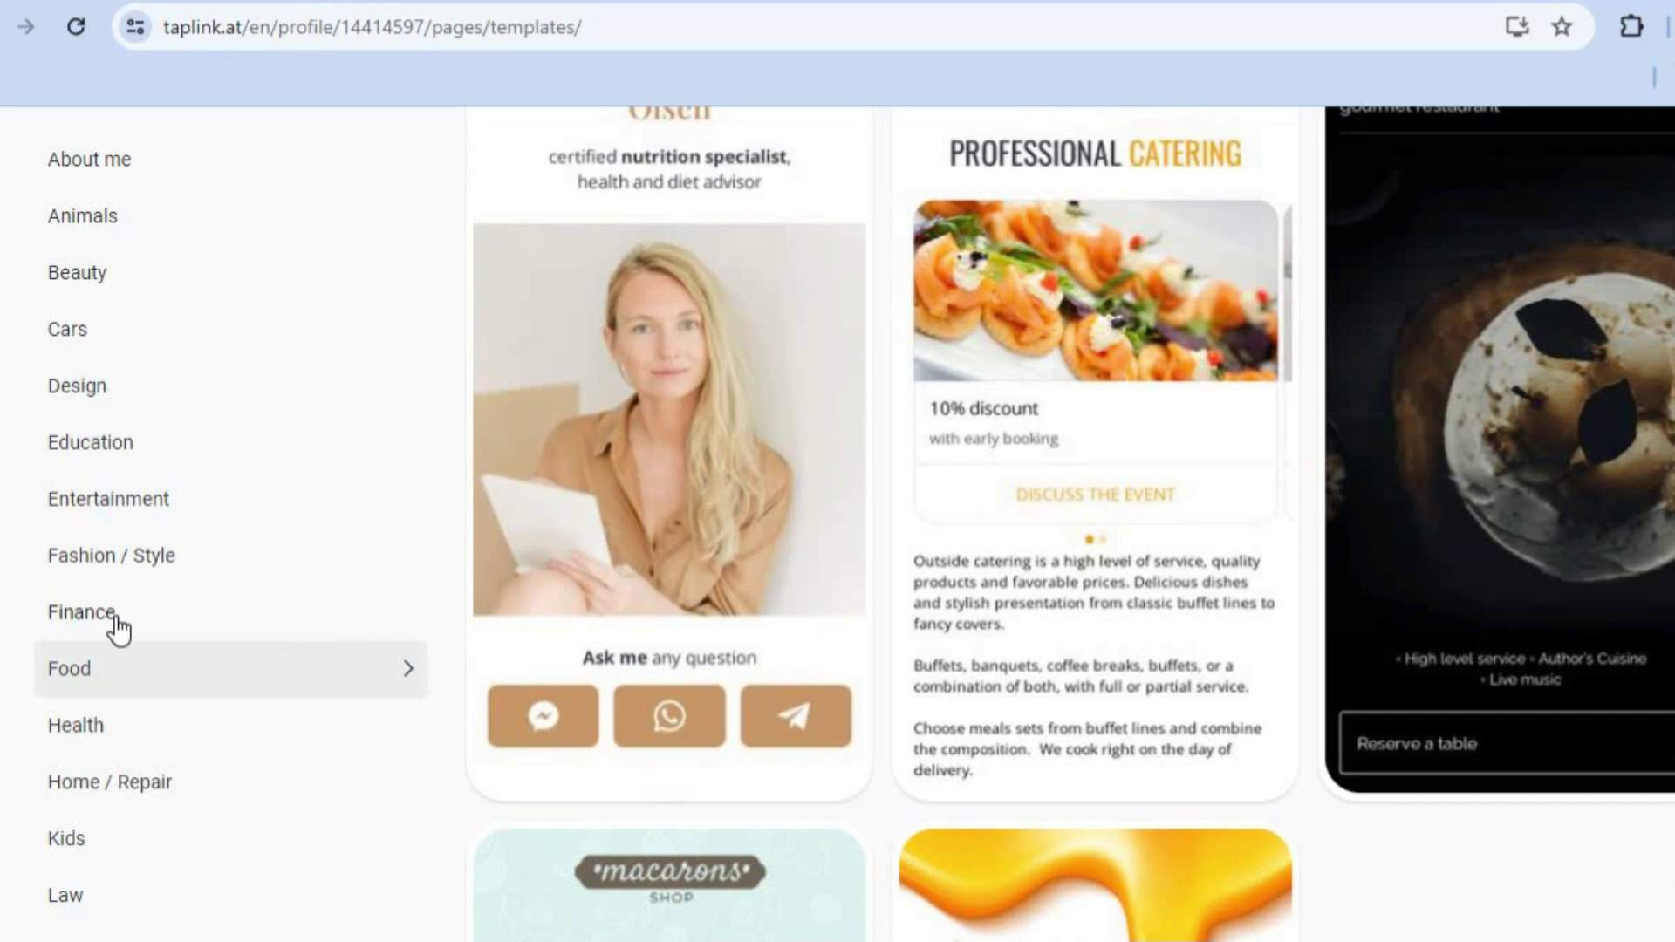
pyautogui.click(118, 614)
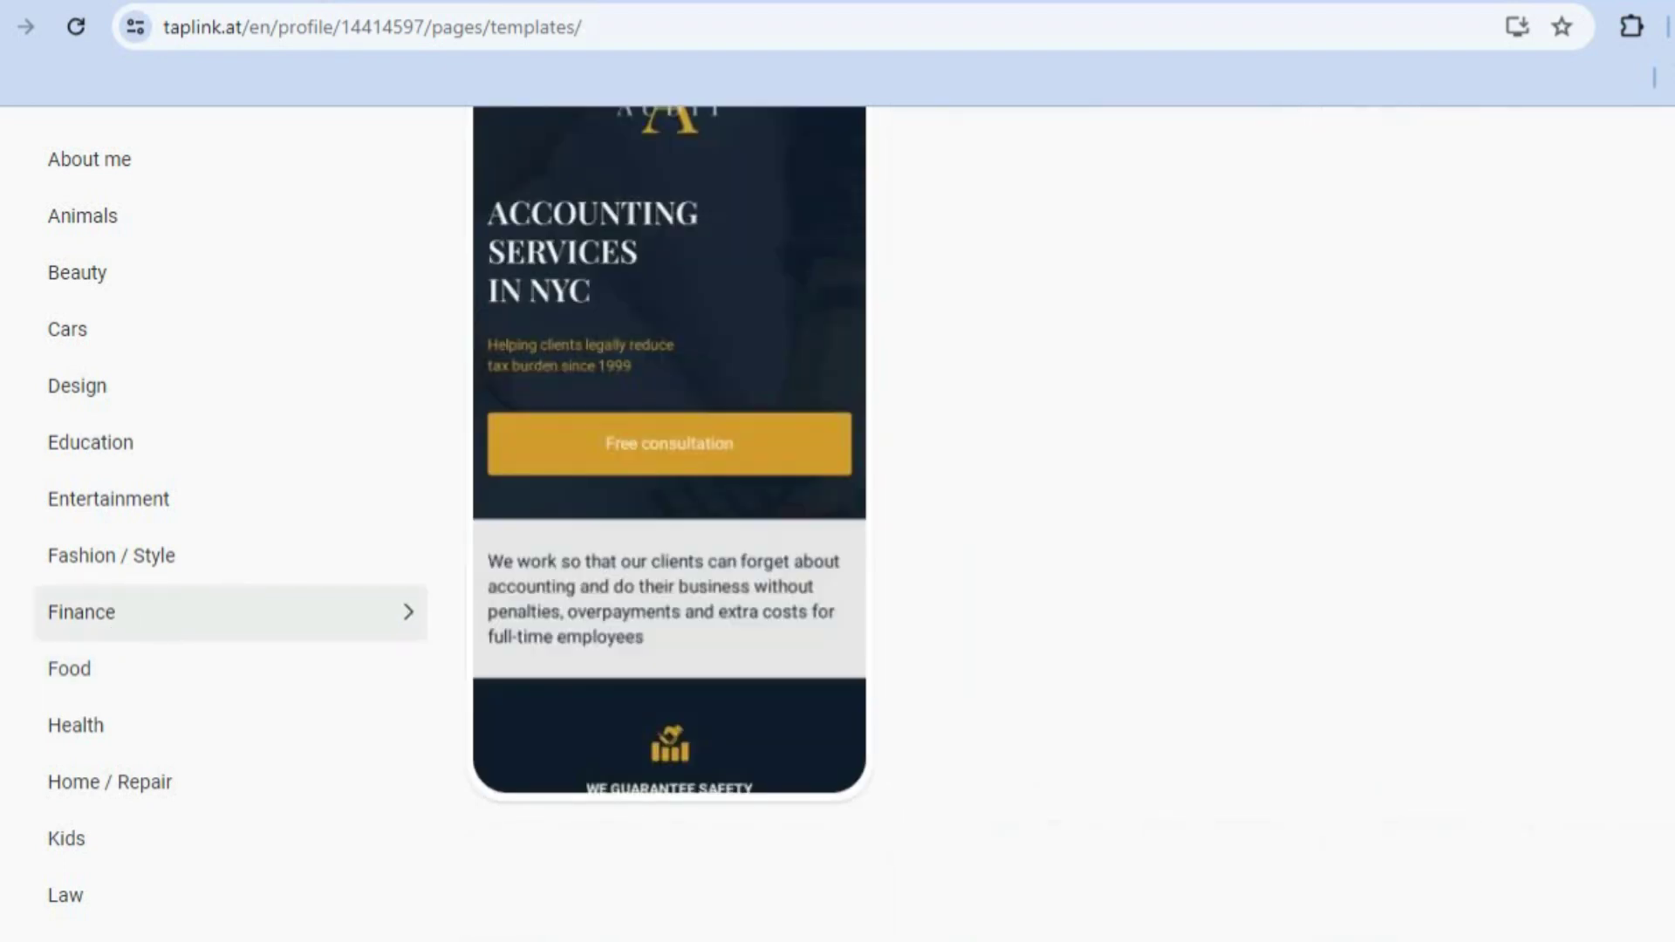
pyautogui.scroll(6, 479, 610)
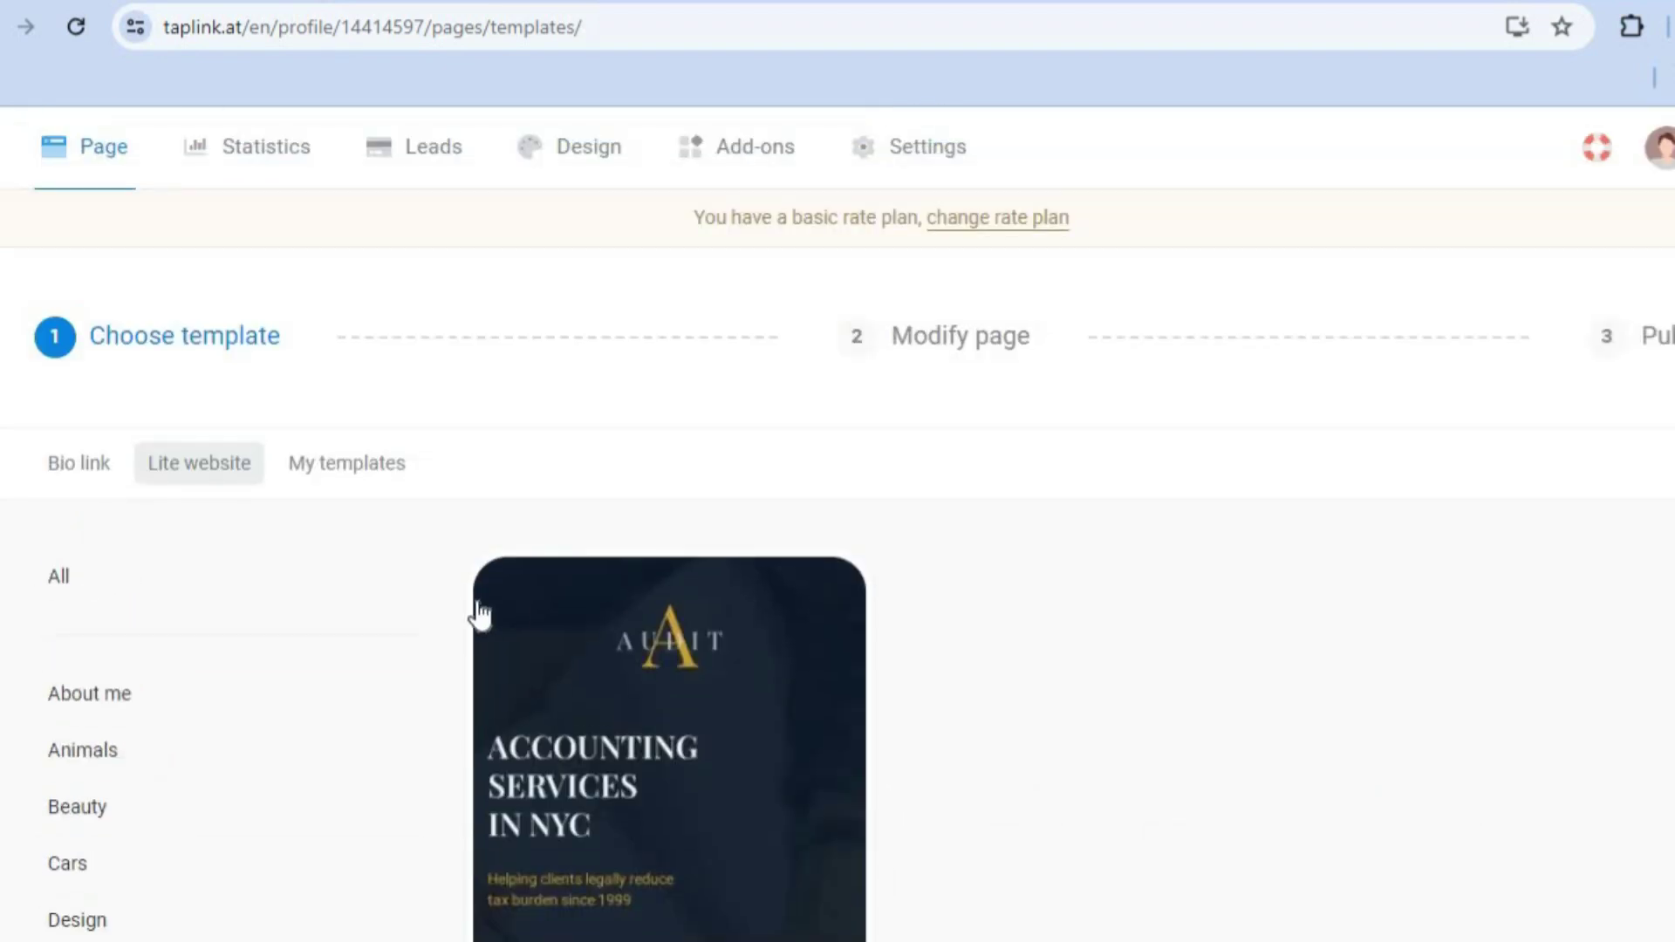
# Step: Preview and choose the light teal YOUR BRAND NAME Bio link template
pyautogui.click(84, 480)
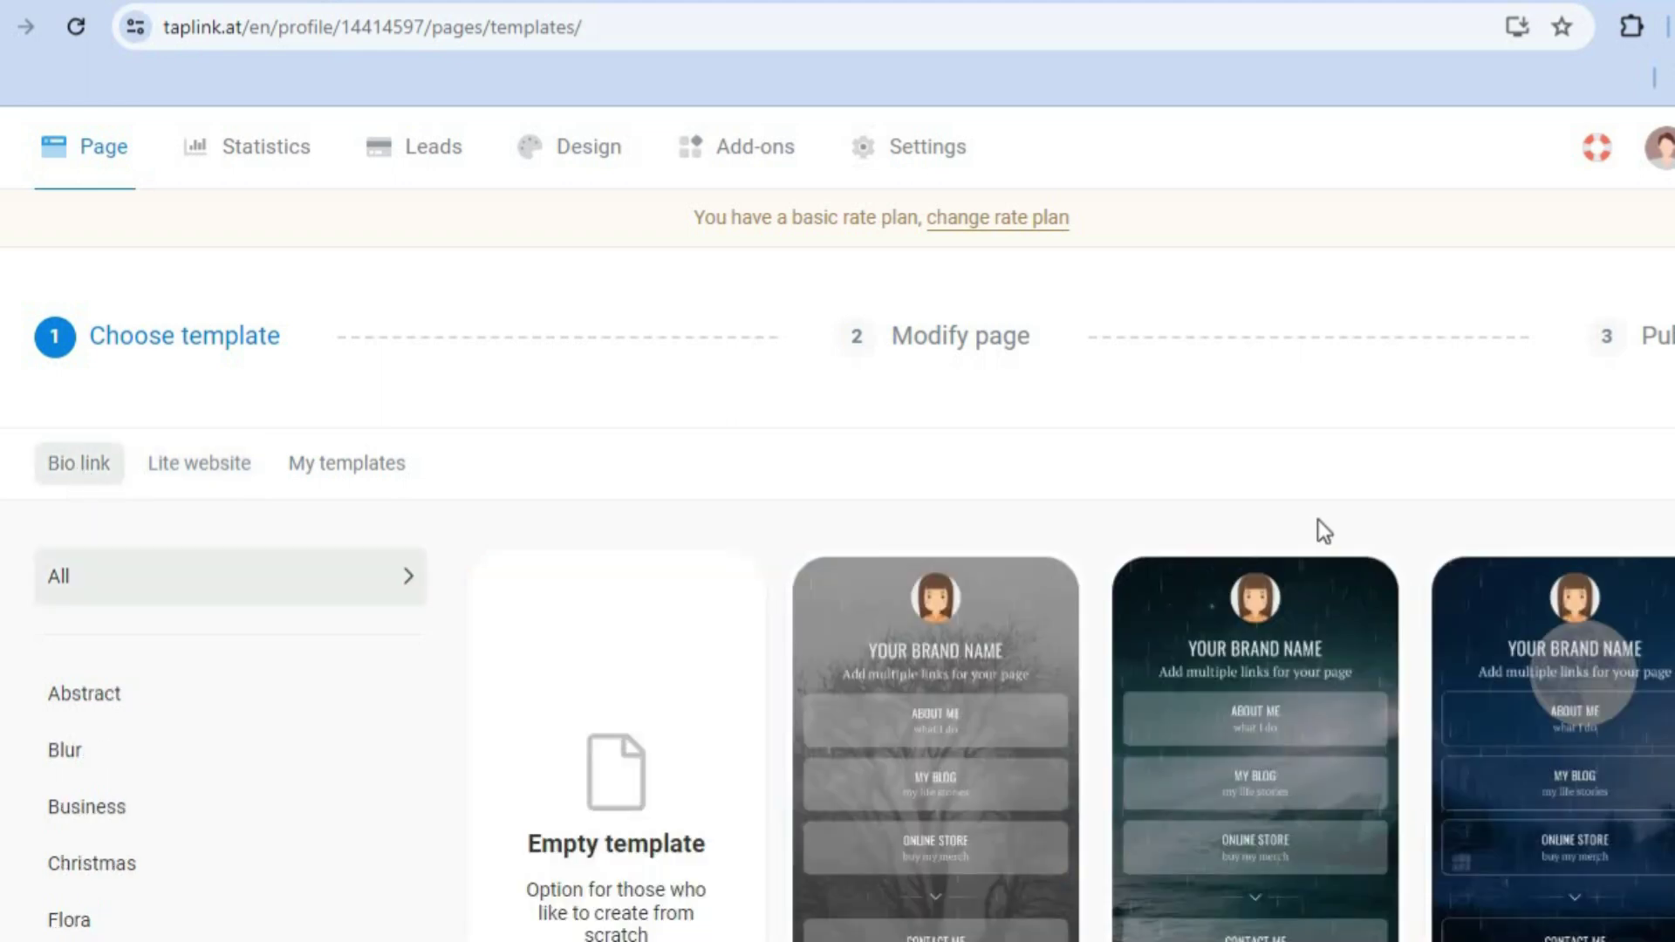
pyautogui.scroll(-3, 837, 523)
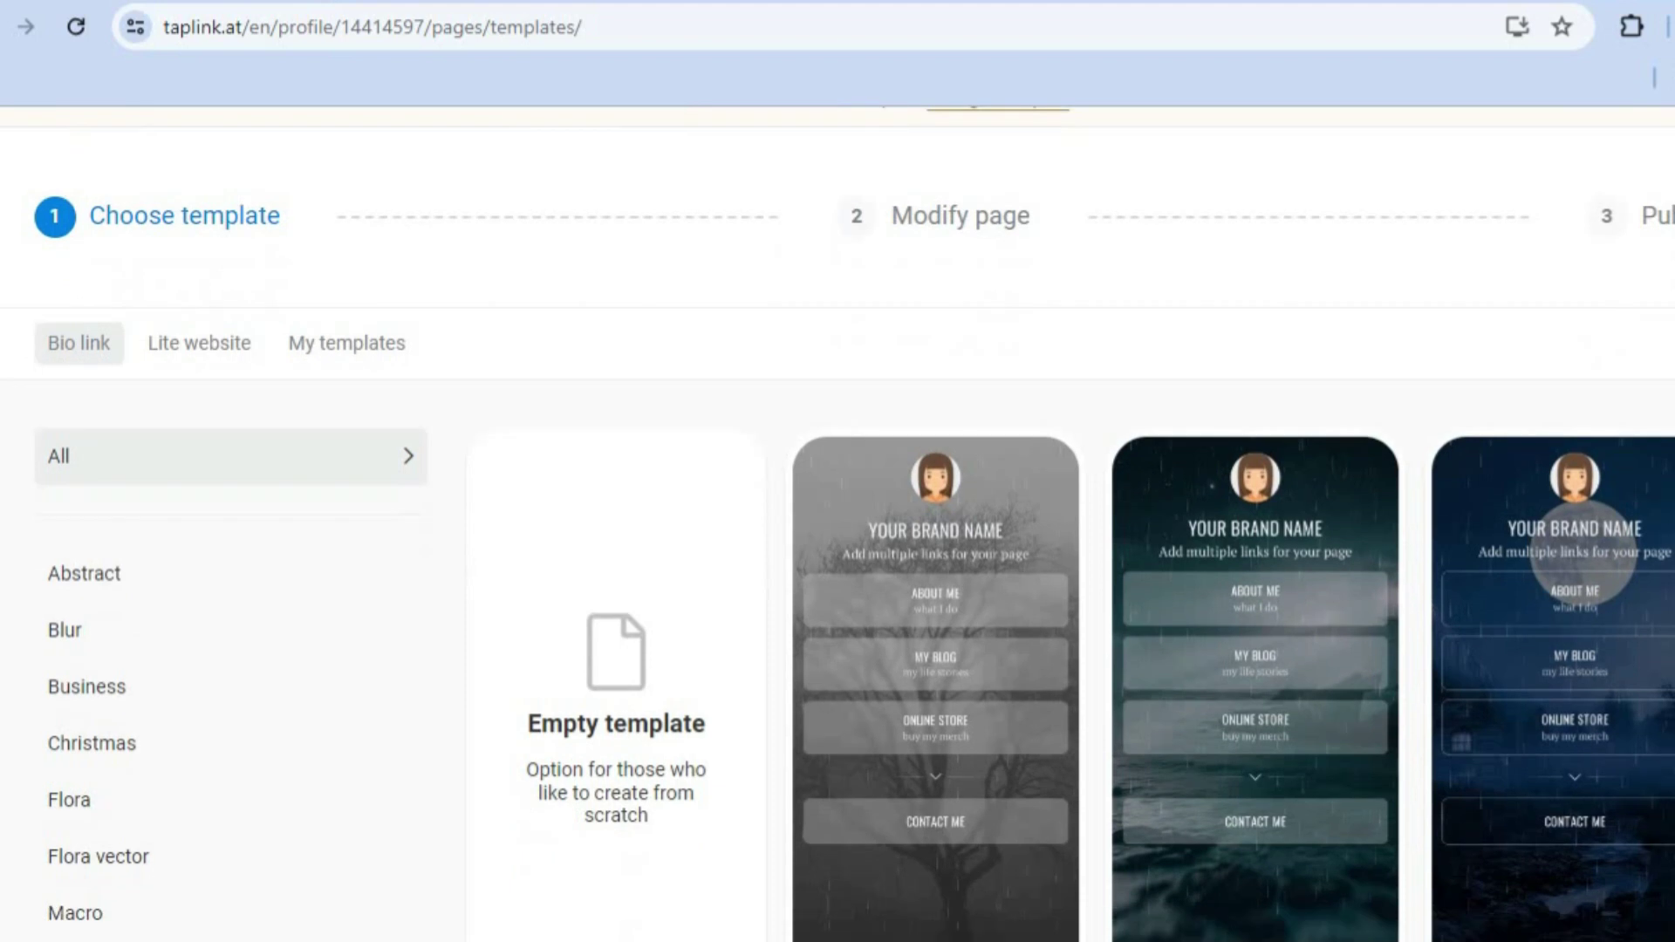
pyautogui.scroll(-4, 1570, 397)
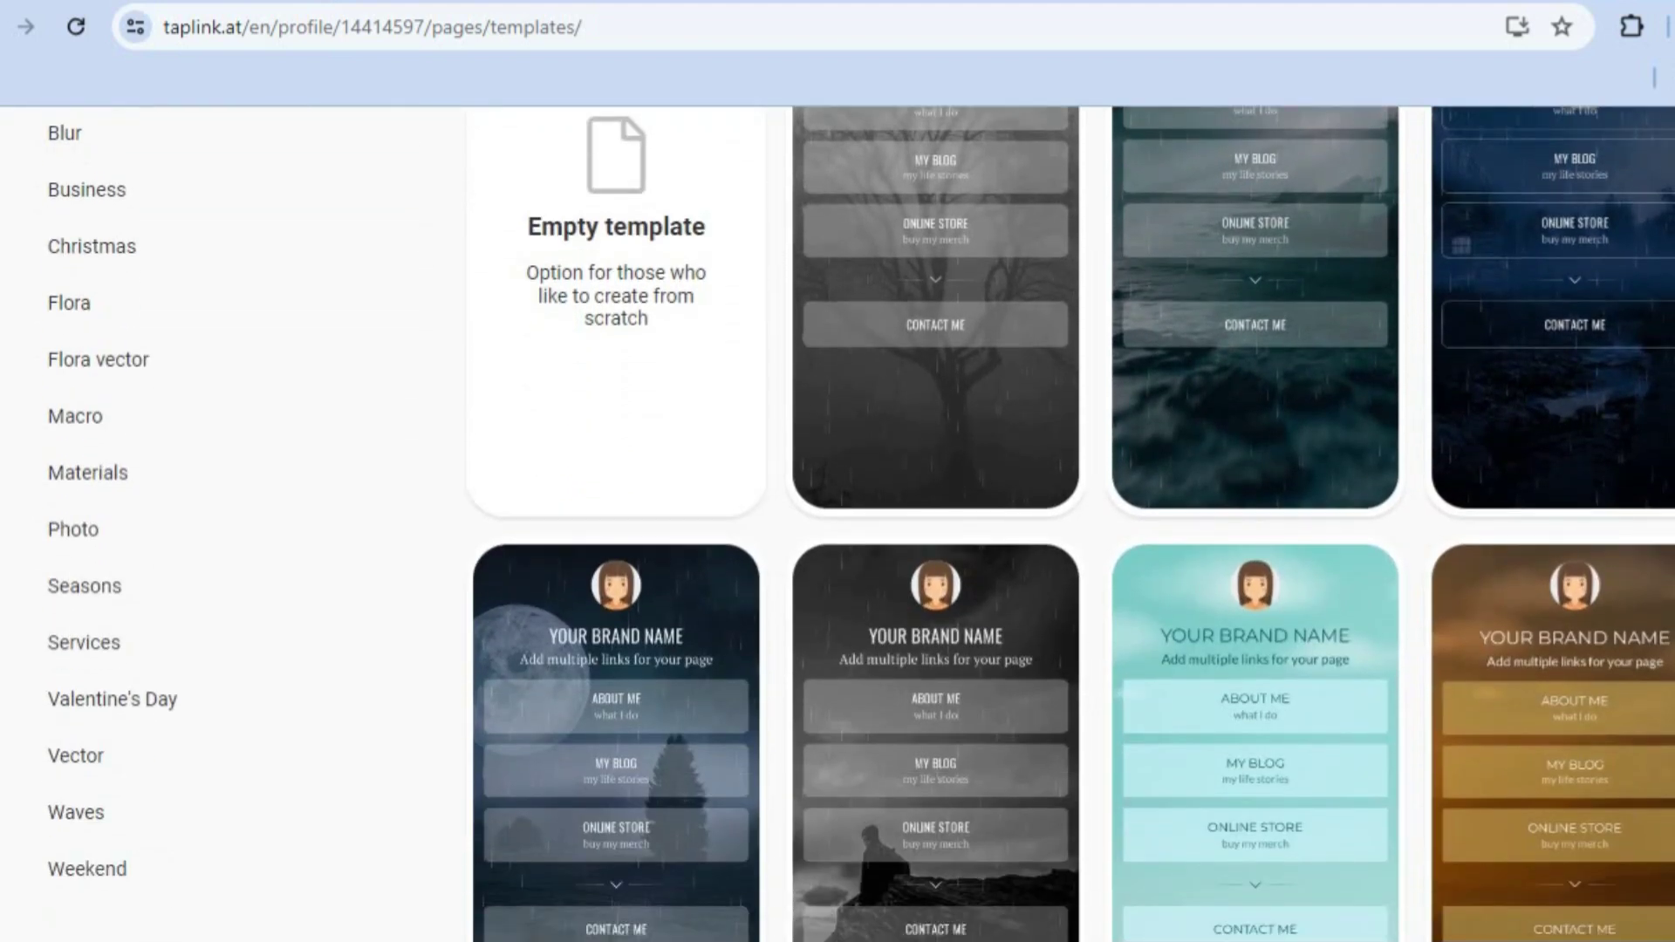
pyautogui.click(1255, 593)
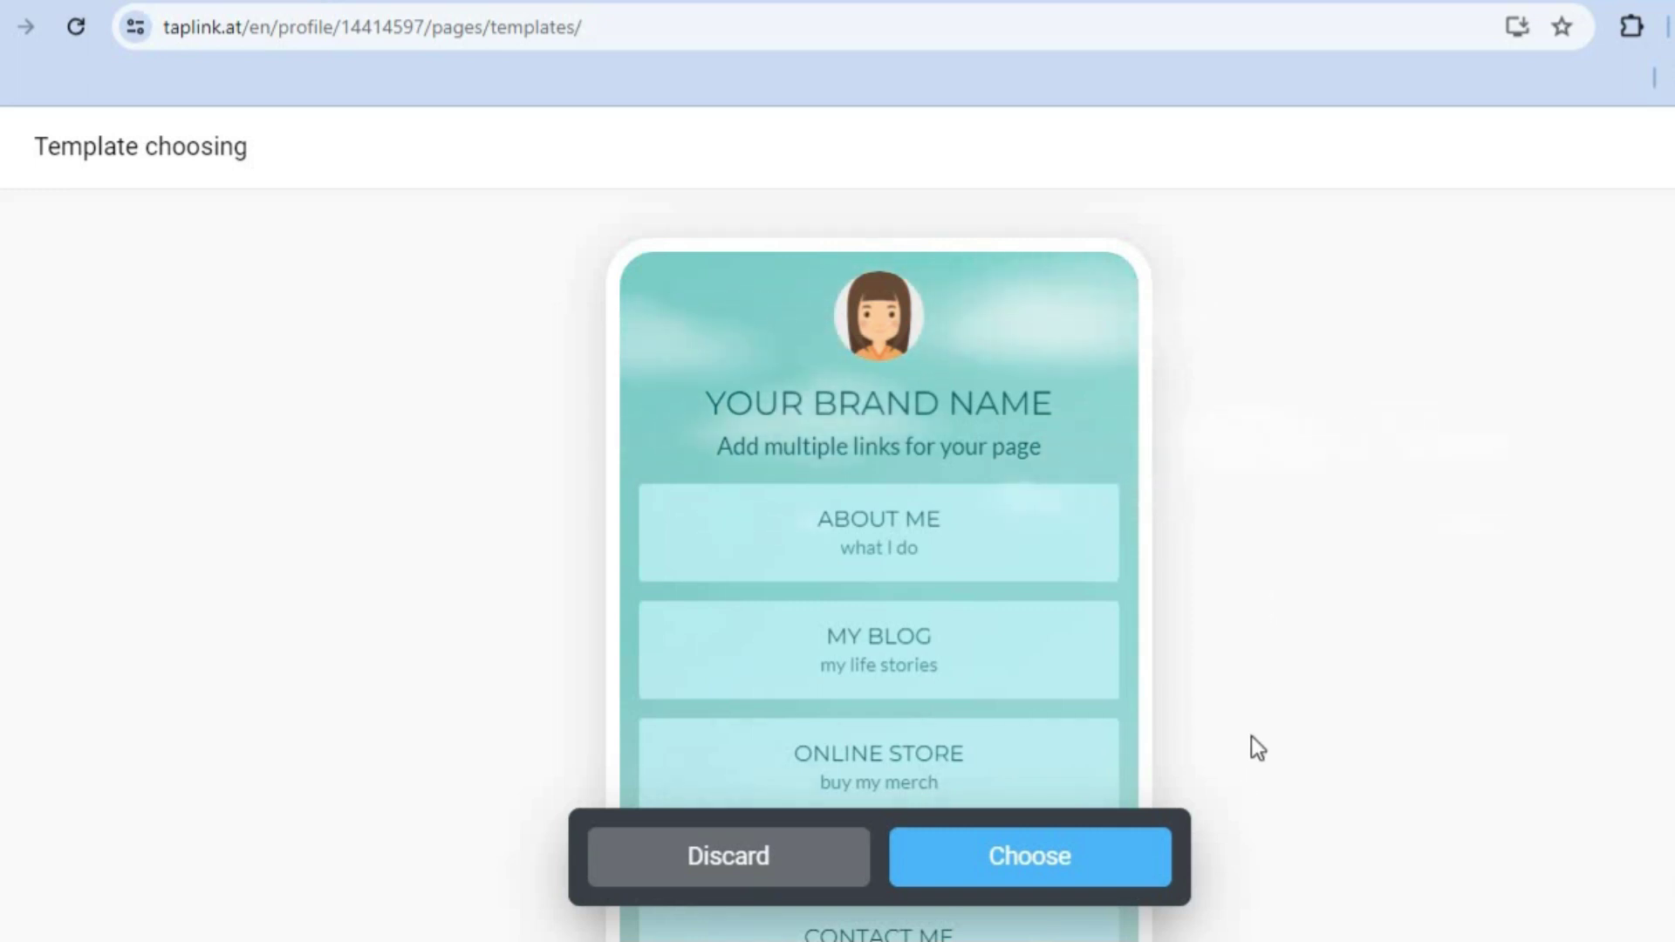
pyautogui.click(1039, 856)
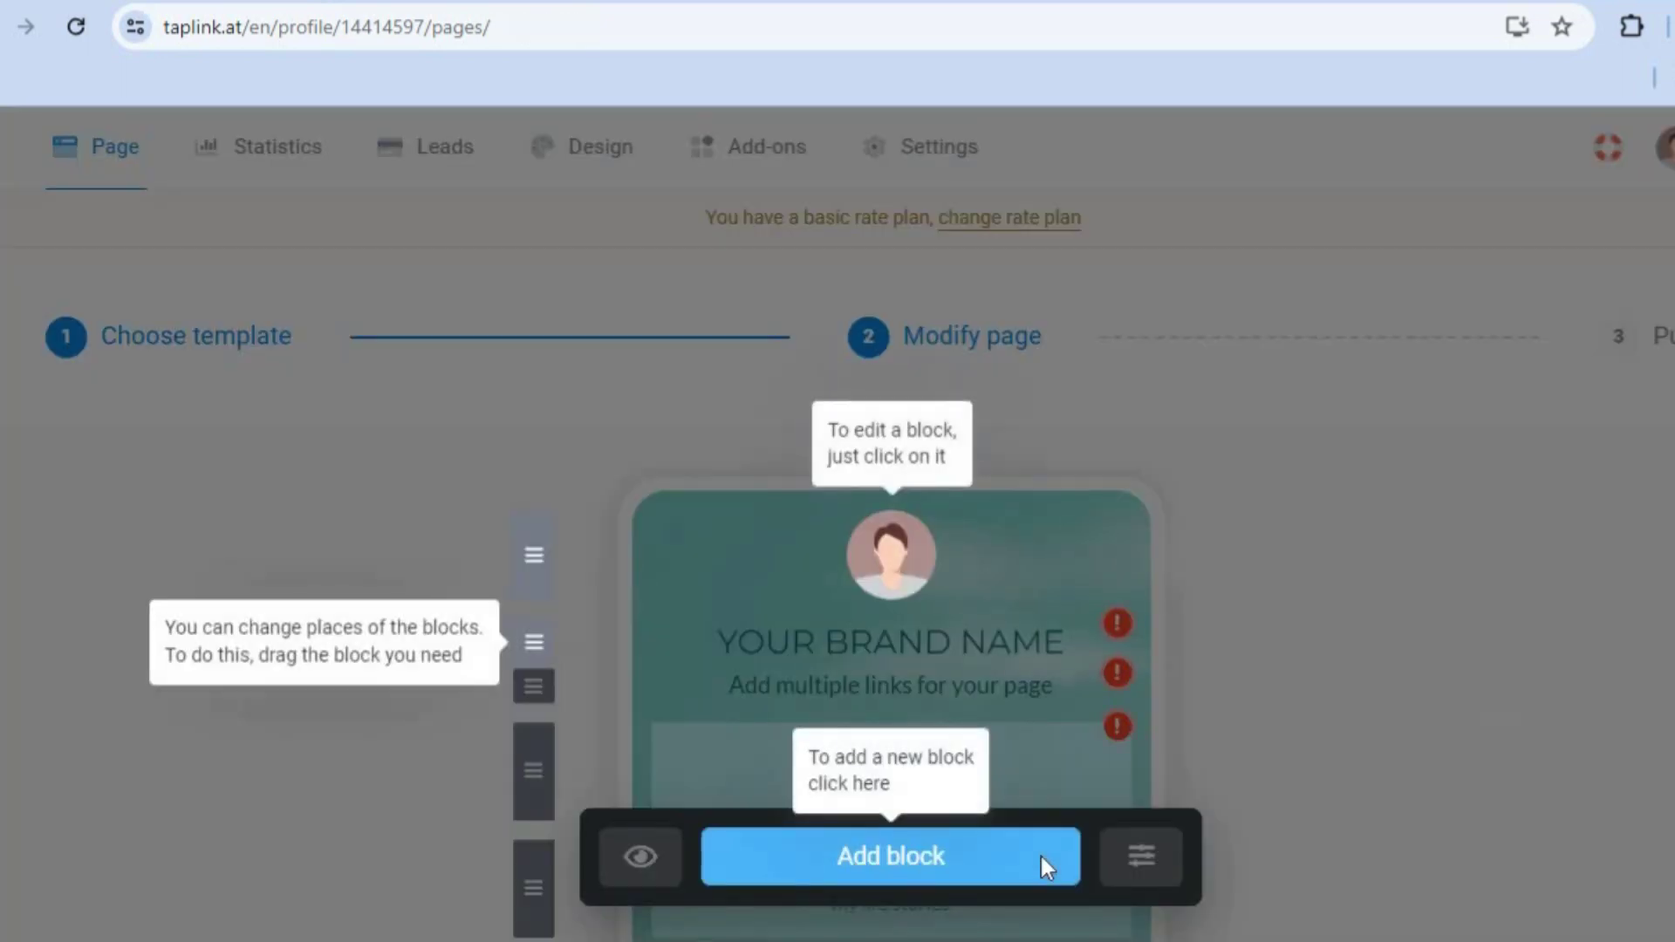
# Step: Dismiss the editor tips and review the About Me, My Blog, Online Store and Contact Me blocks
pyautogui.click(1011, 624)
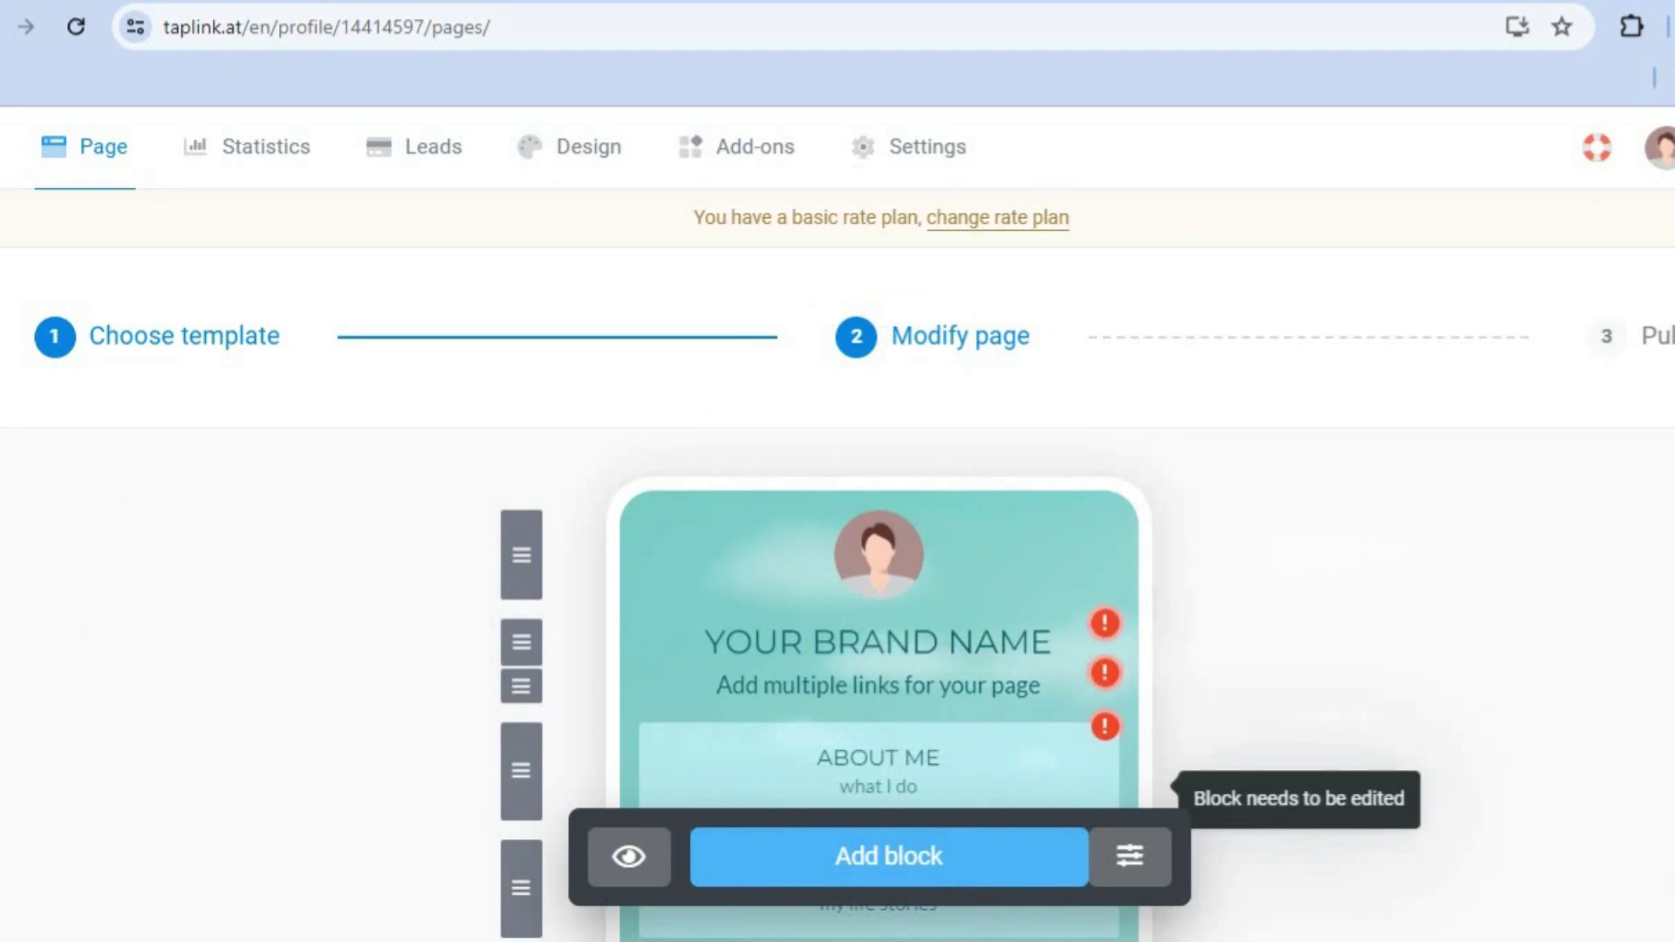
pyautogui.scroll(-3, 837, 524)
pyautogui.scroll(-2, 838, 523)
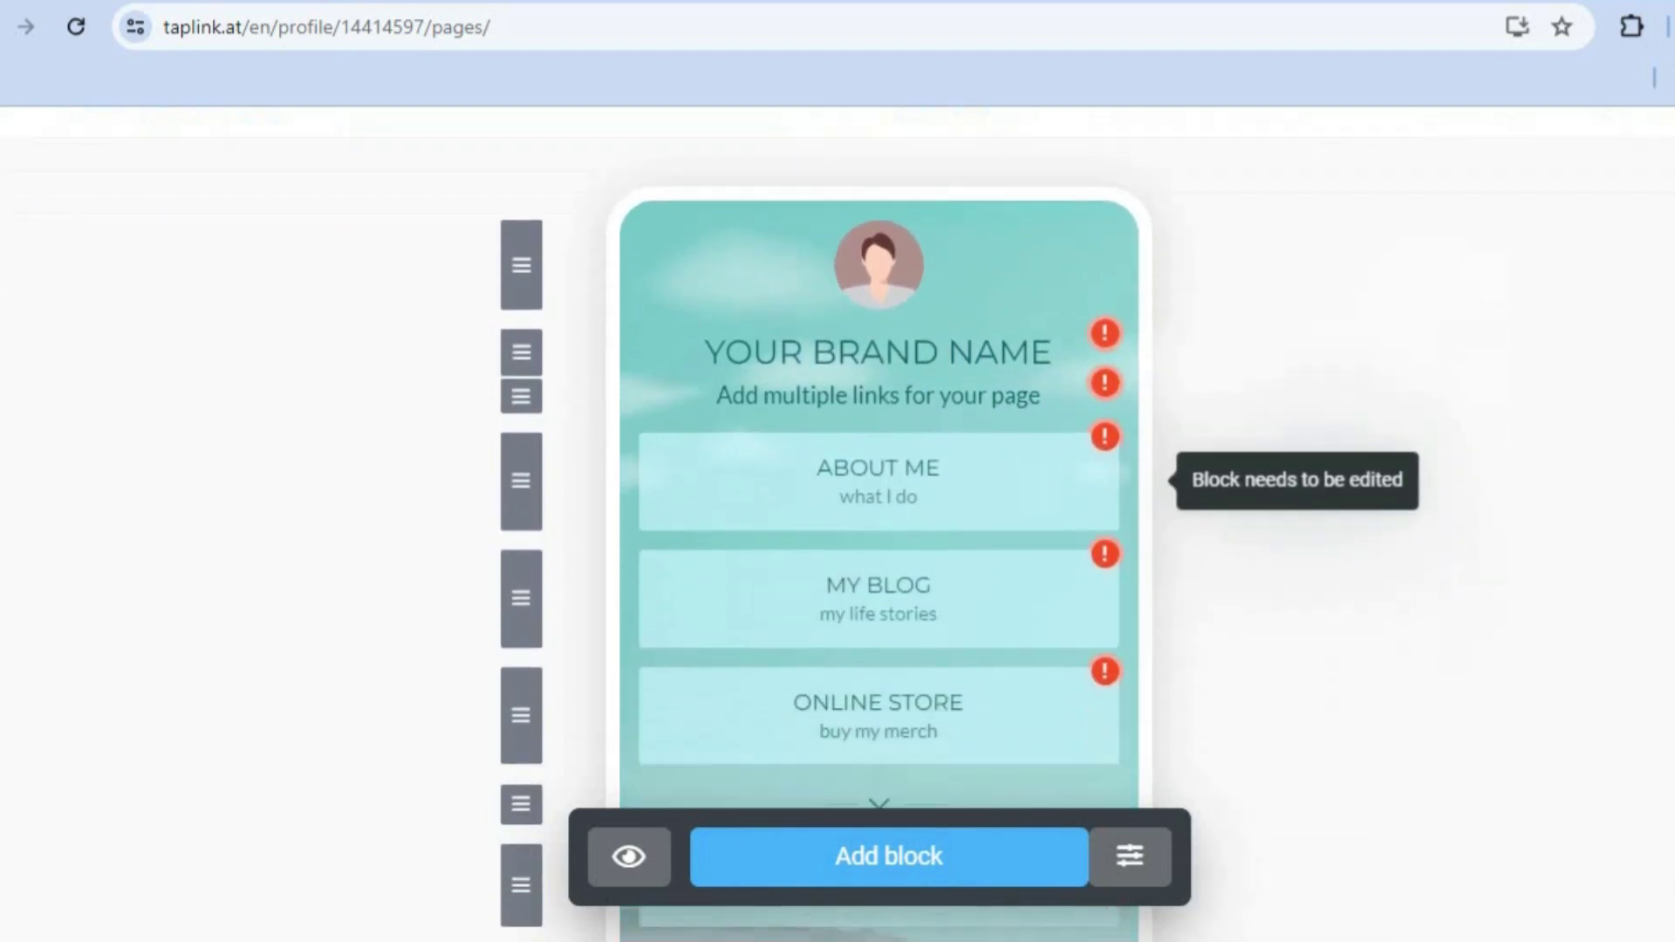
pyautogui.scroll(-5, 837, 523)
pyautogui.scroll(5, 837, 524)
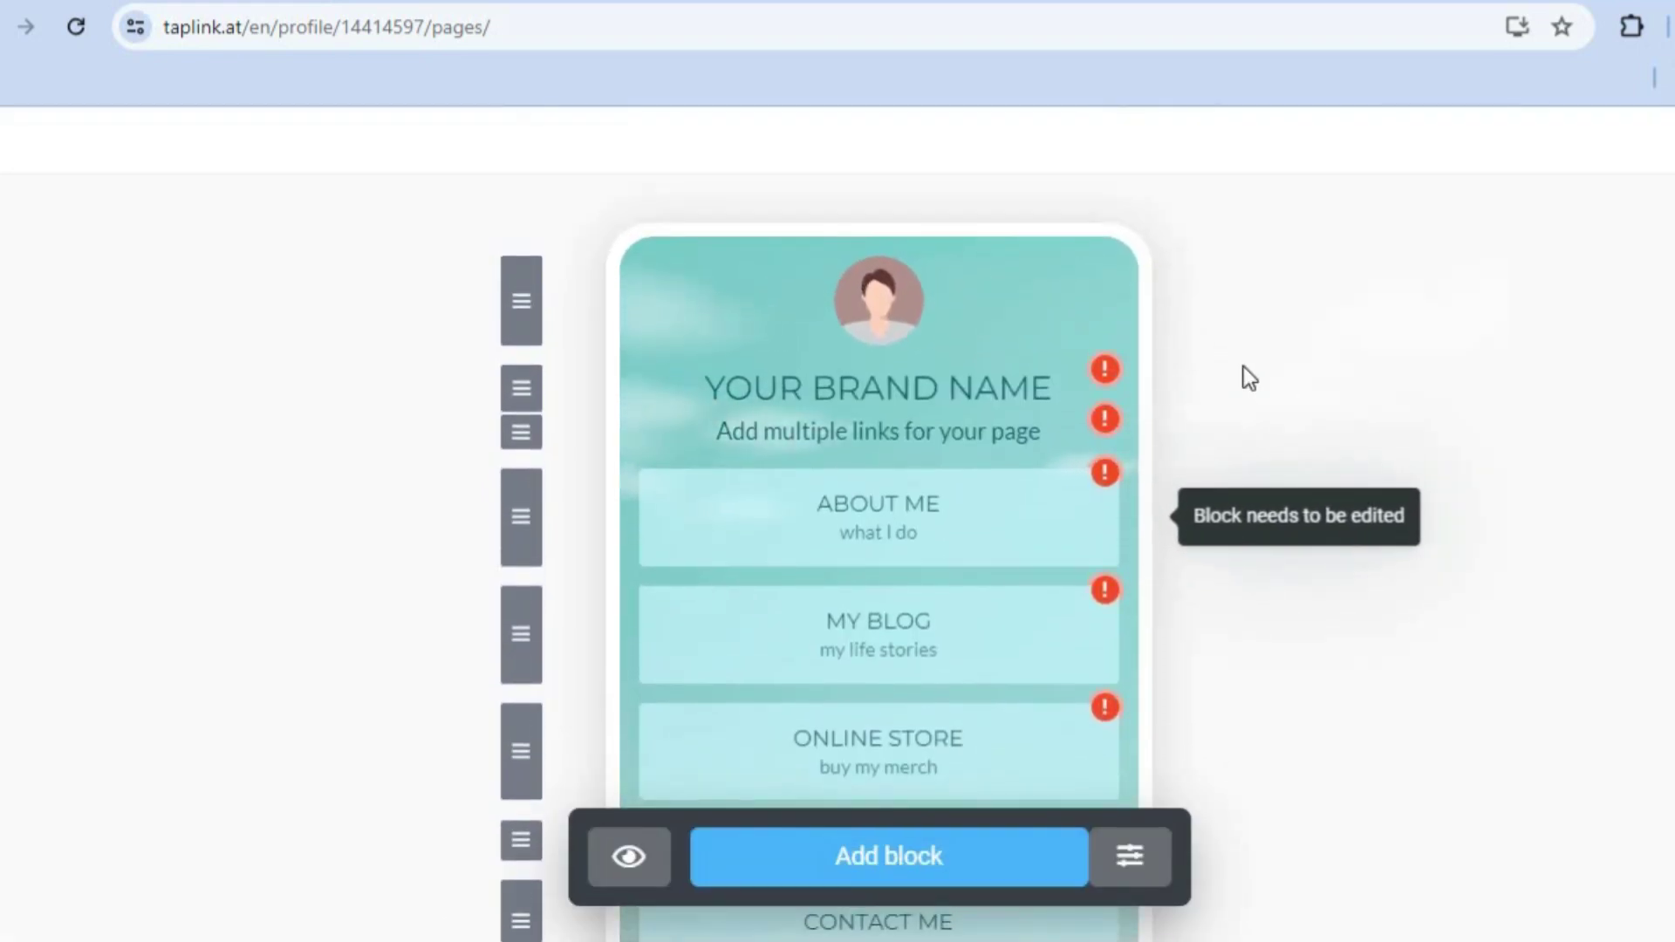
# Step: Compare avatar sizes and save the avatar at Medium (95×95)
pyautogui.click(887, 292)
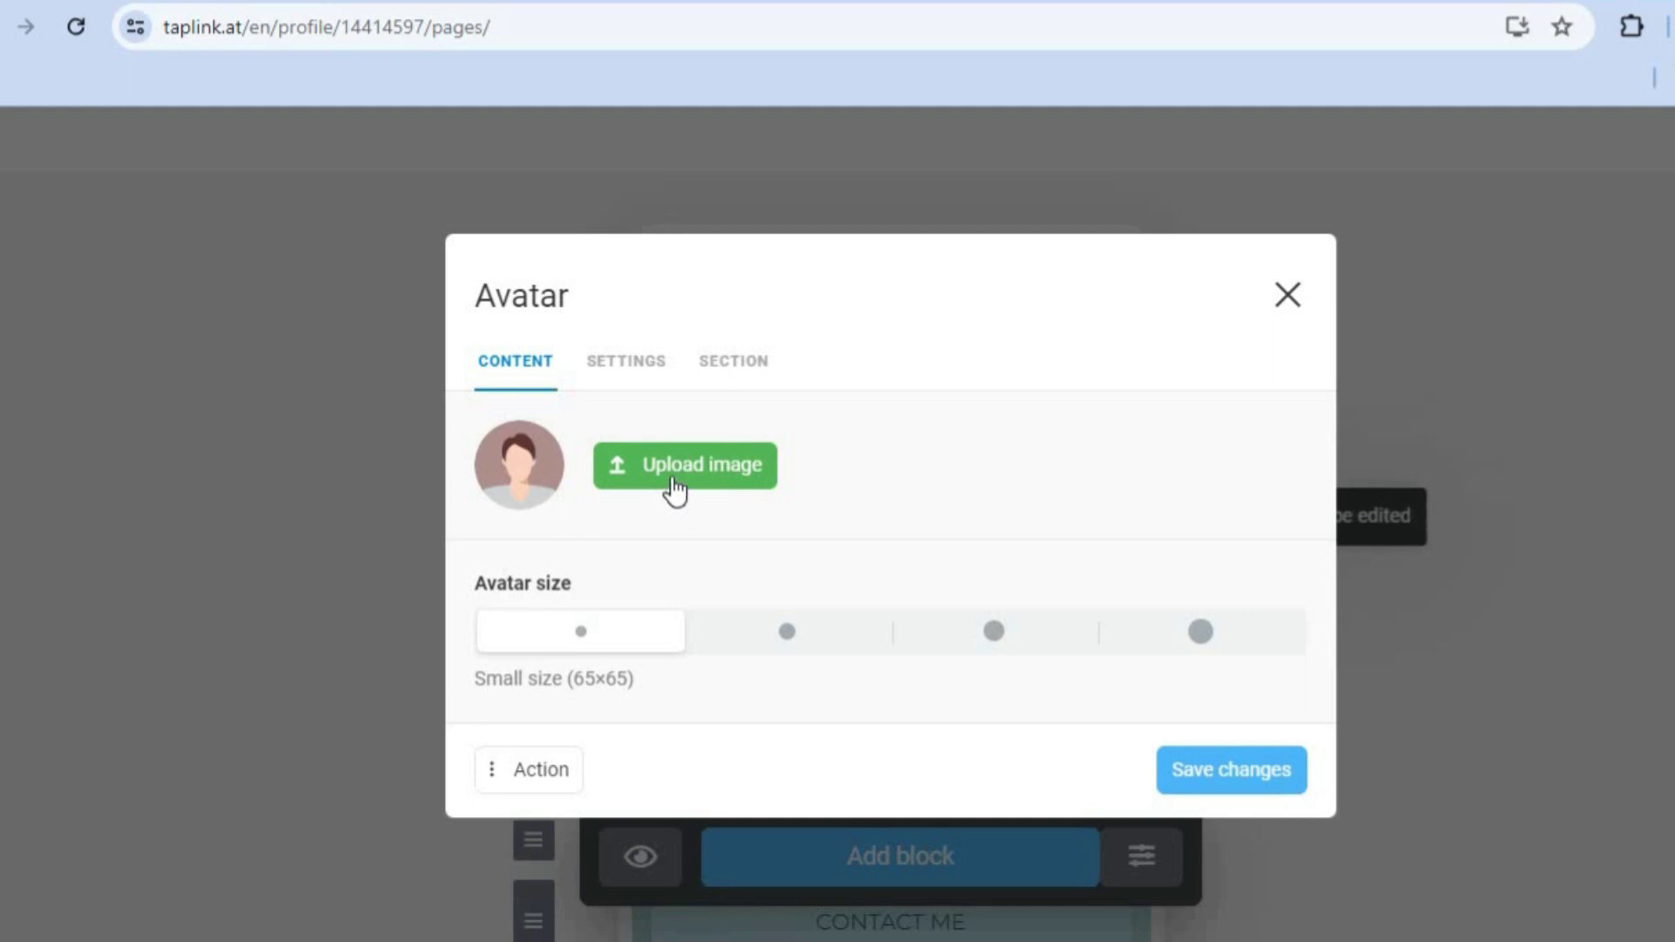
pyautogui.click(788, 632)
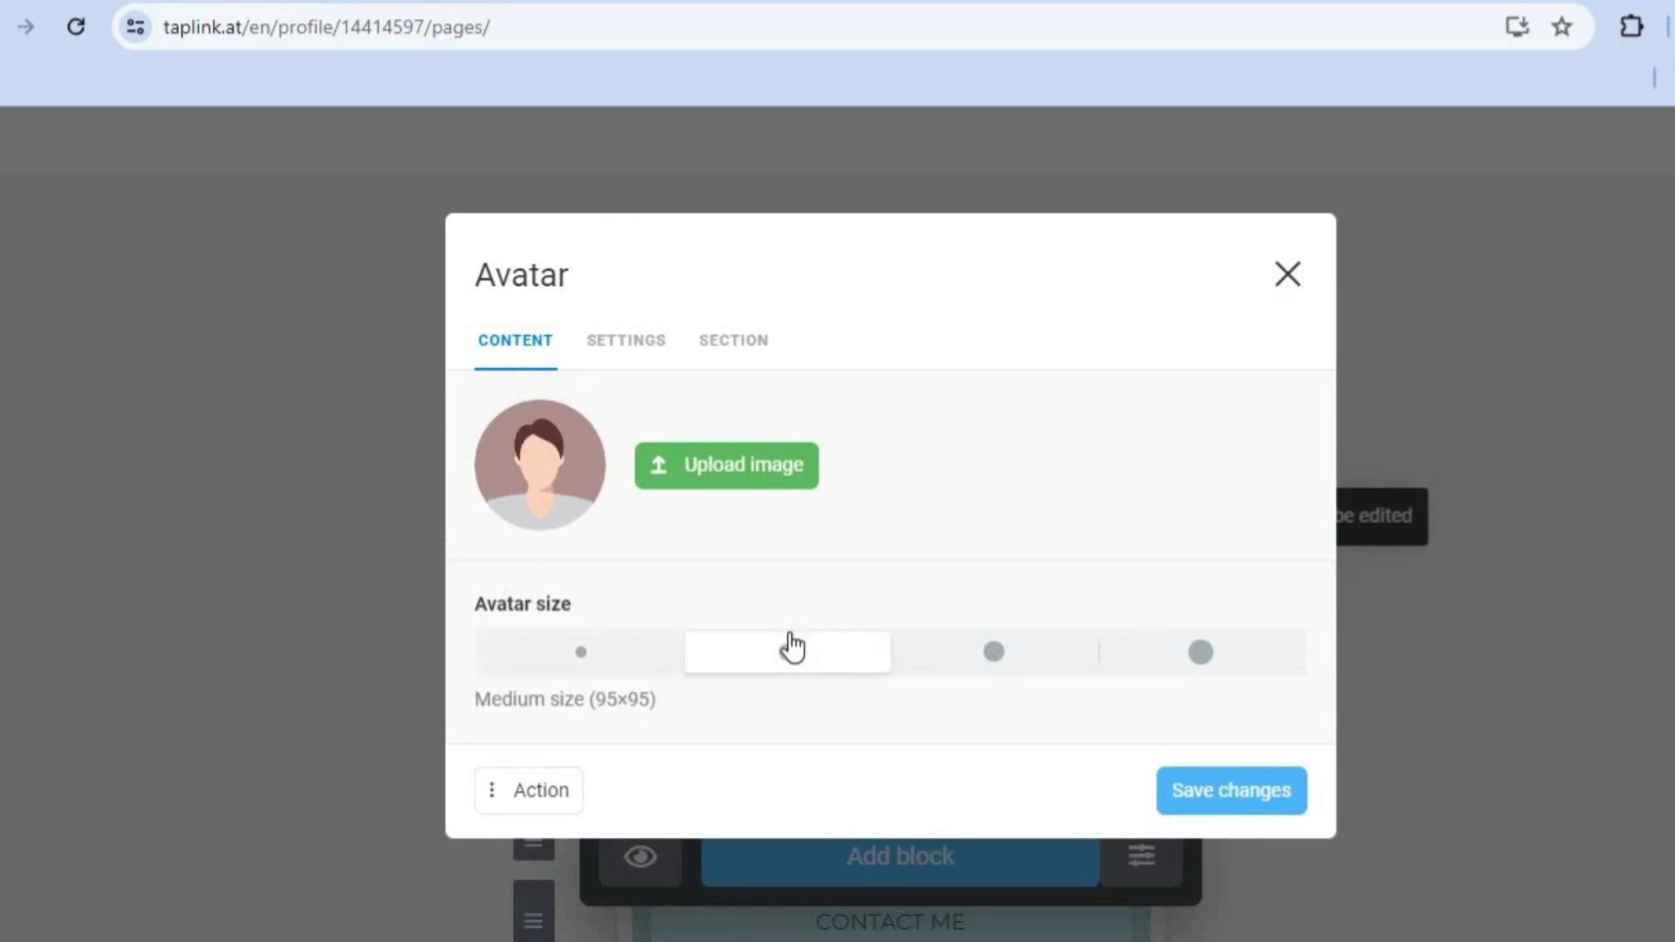
pyautogui.click(991, 664)
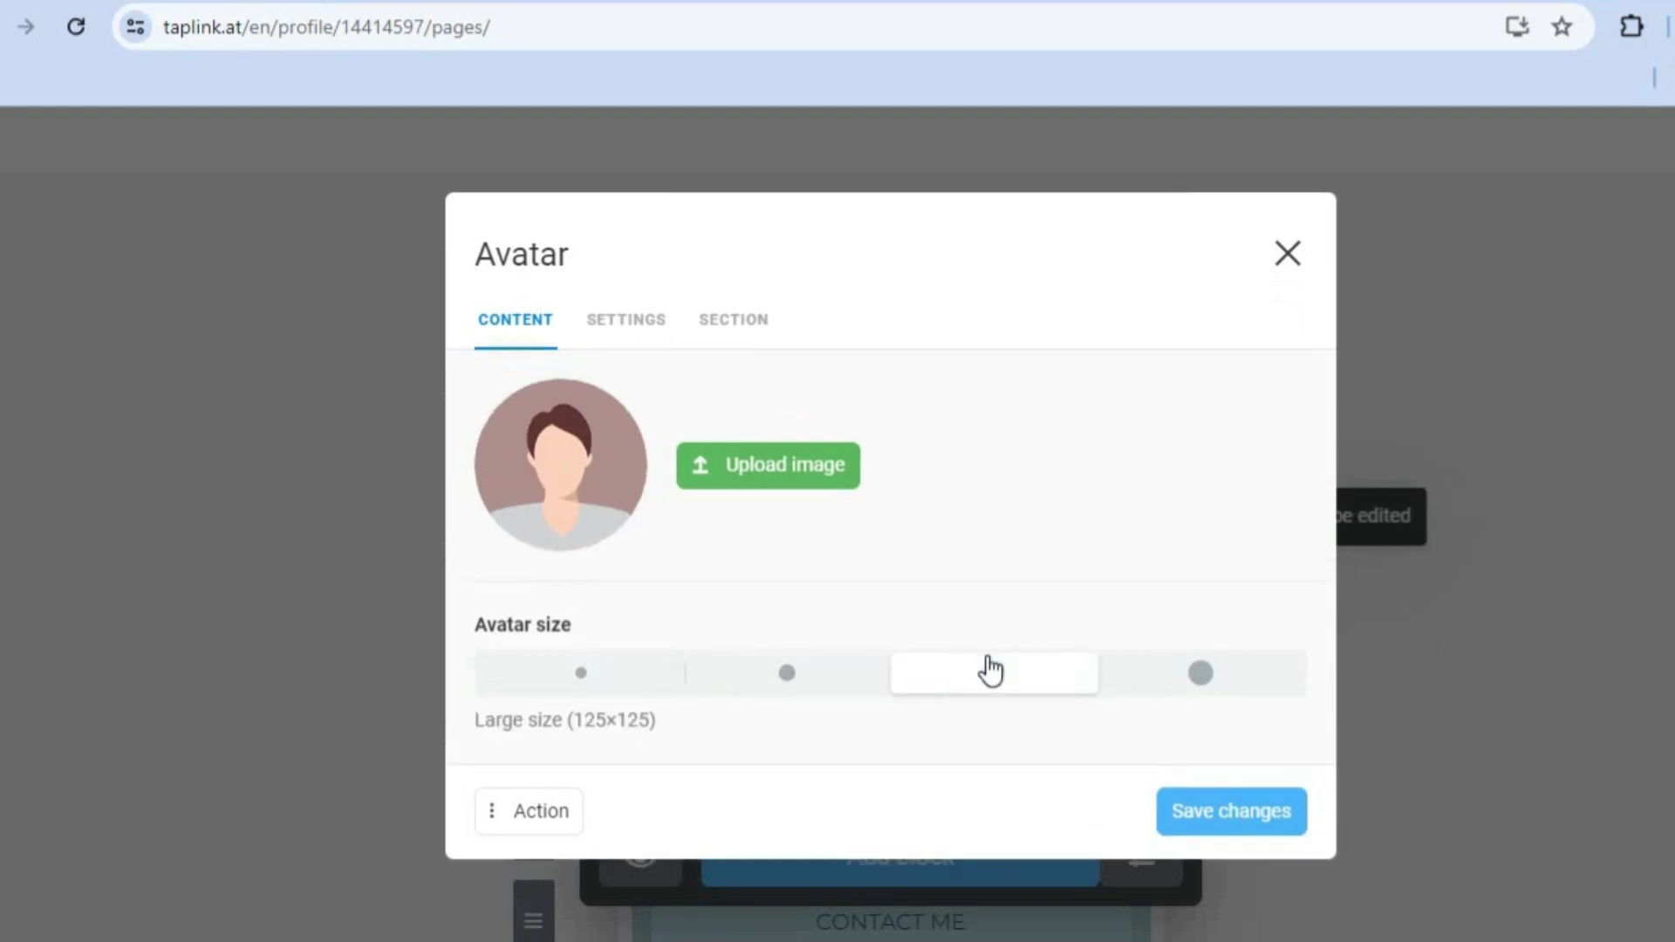
pyautogui.click(1219, 680)
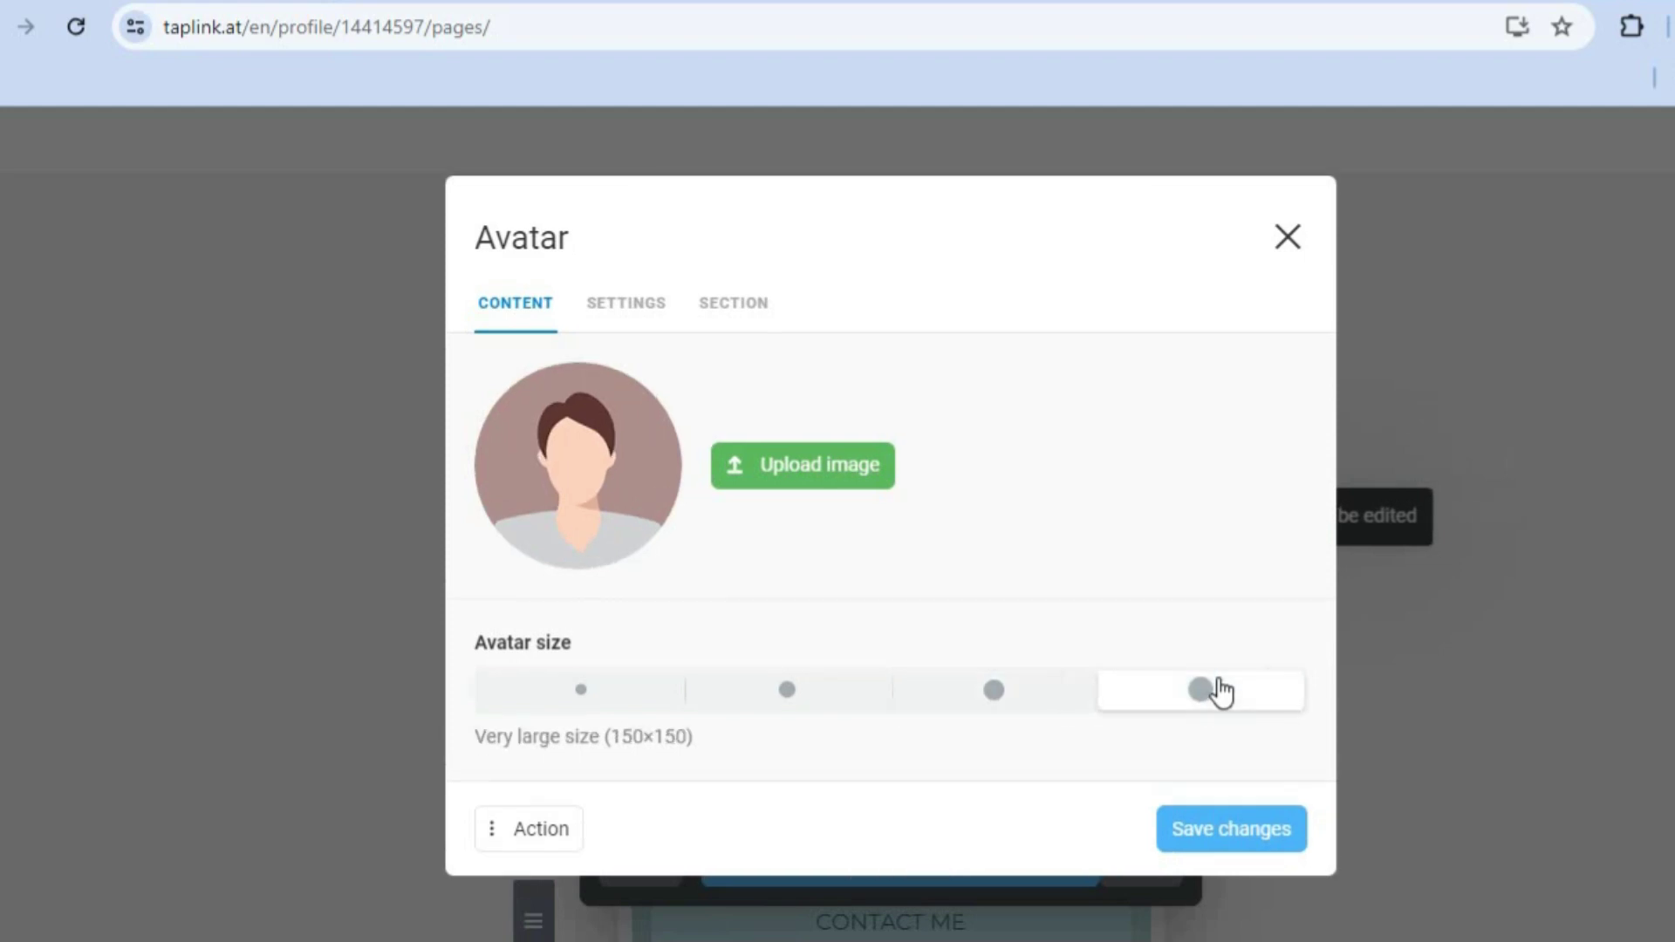
pyautogui.click(820, 701)
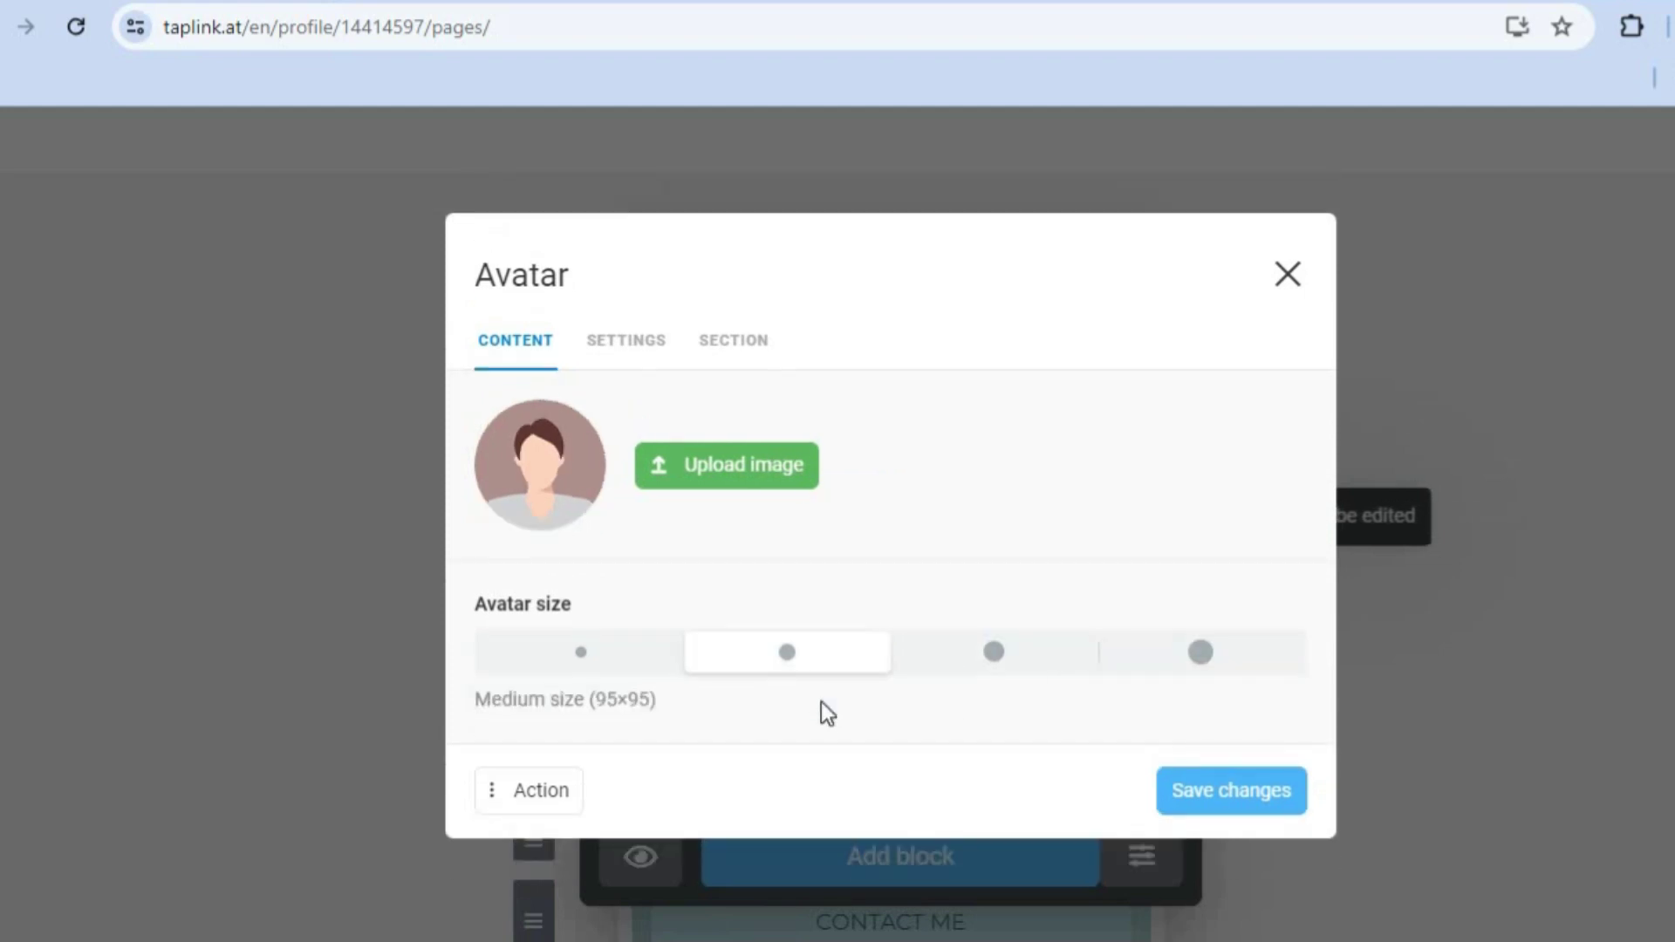
pyautogui.click(1209, 799)
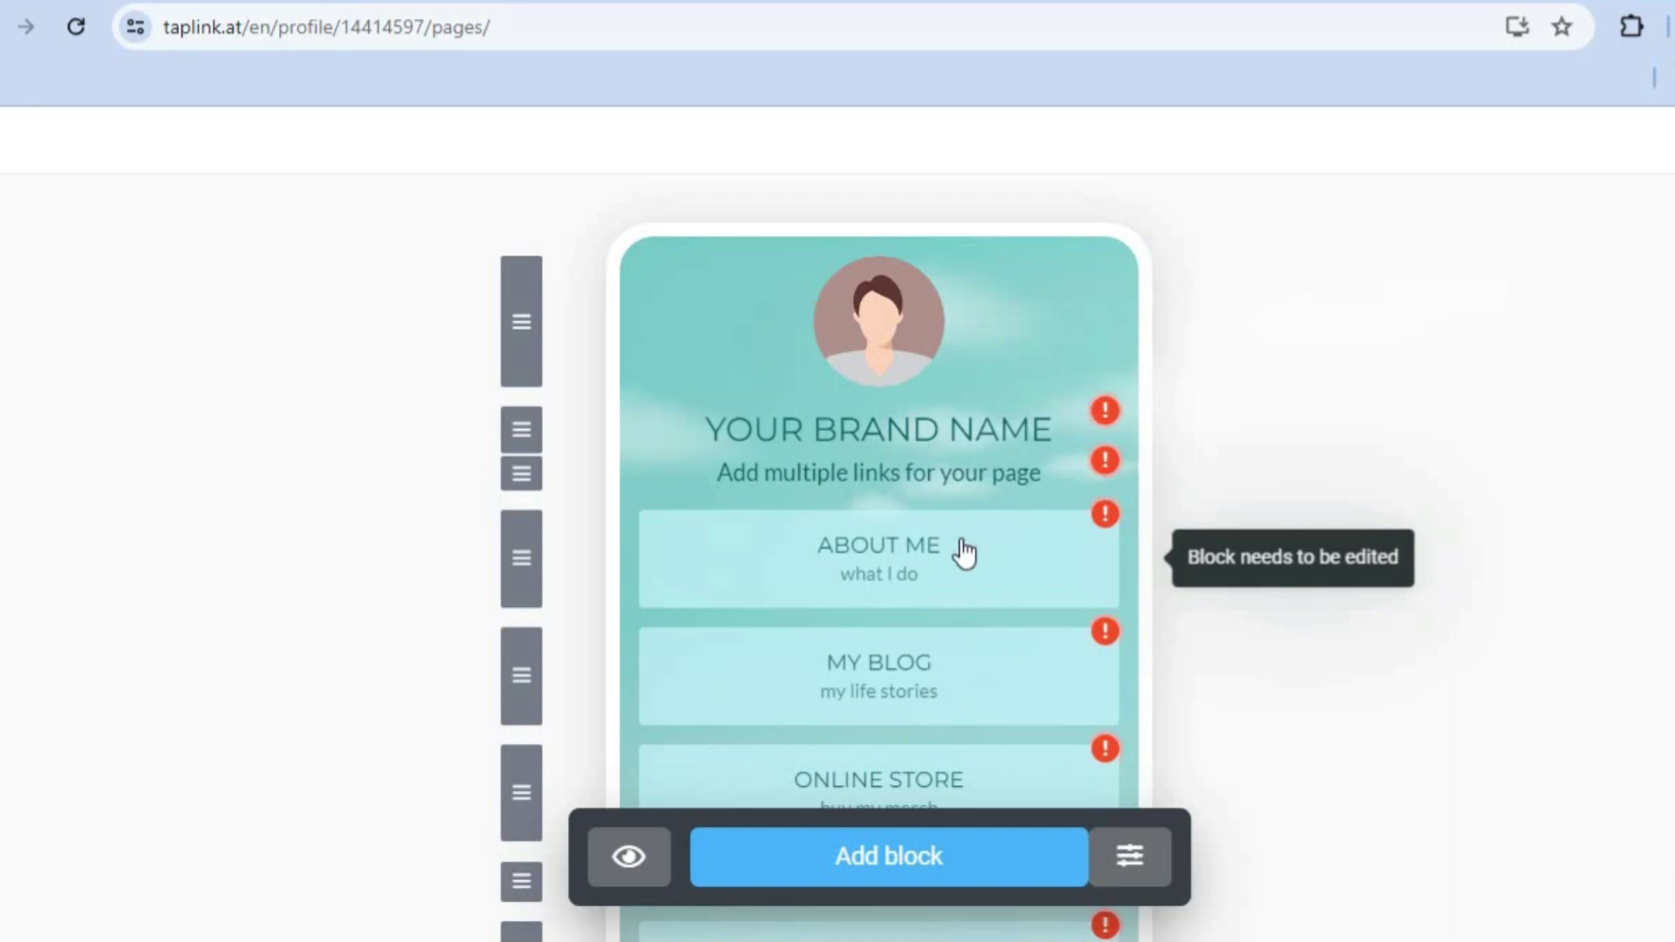
# Step: Open the About Me link block and move through its title, subtitle and website fields
pyautogui.click(907, 563)
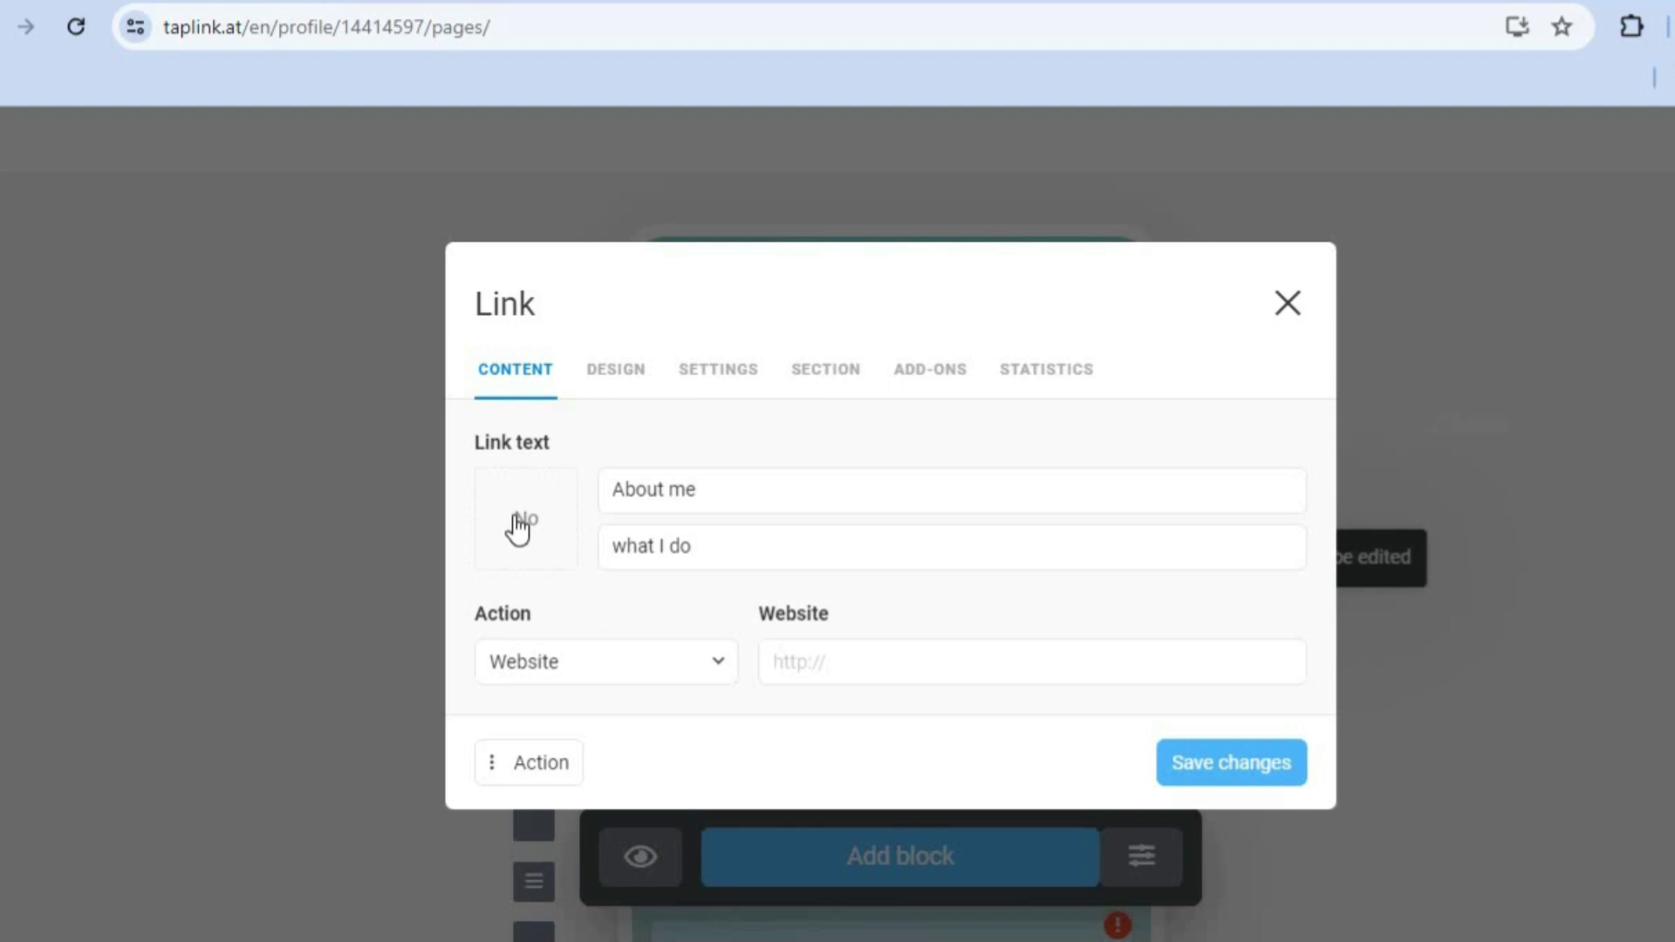
pyautogui.click(718, 487)
pyautogui.click(721, 559)
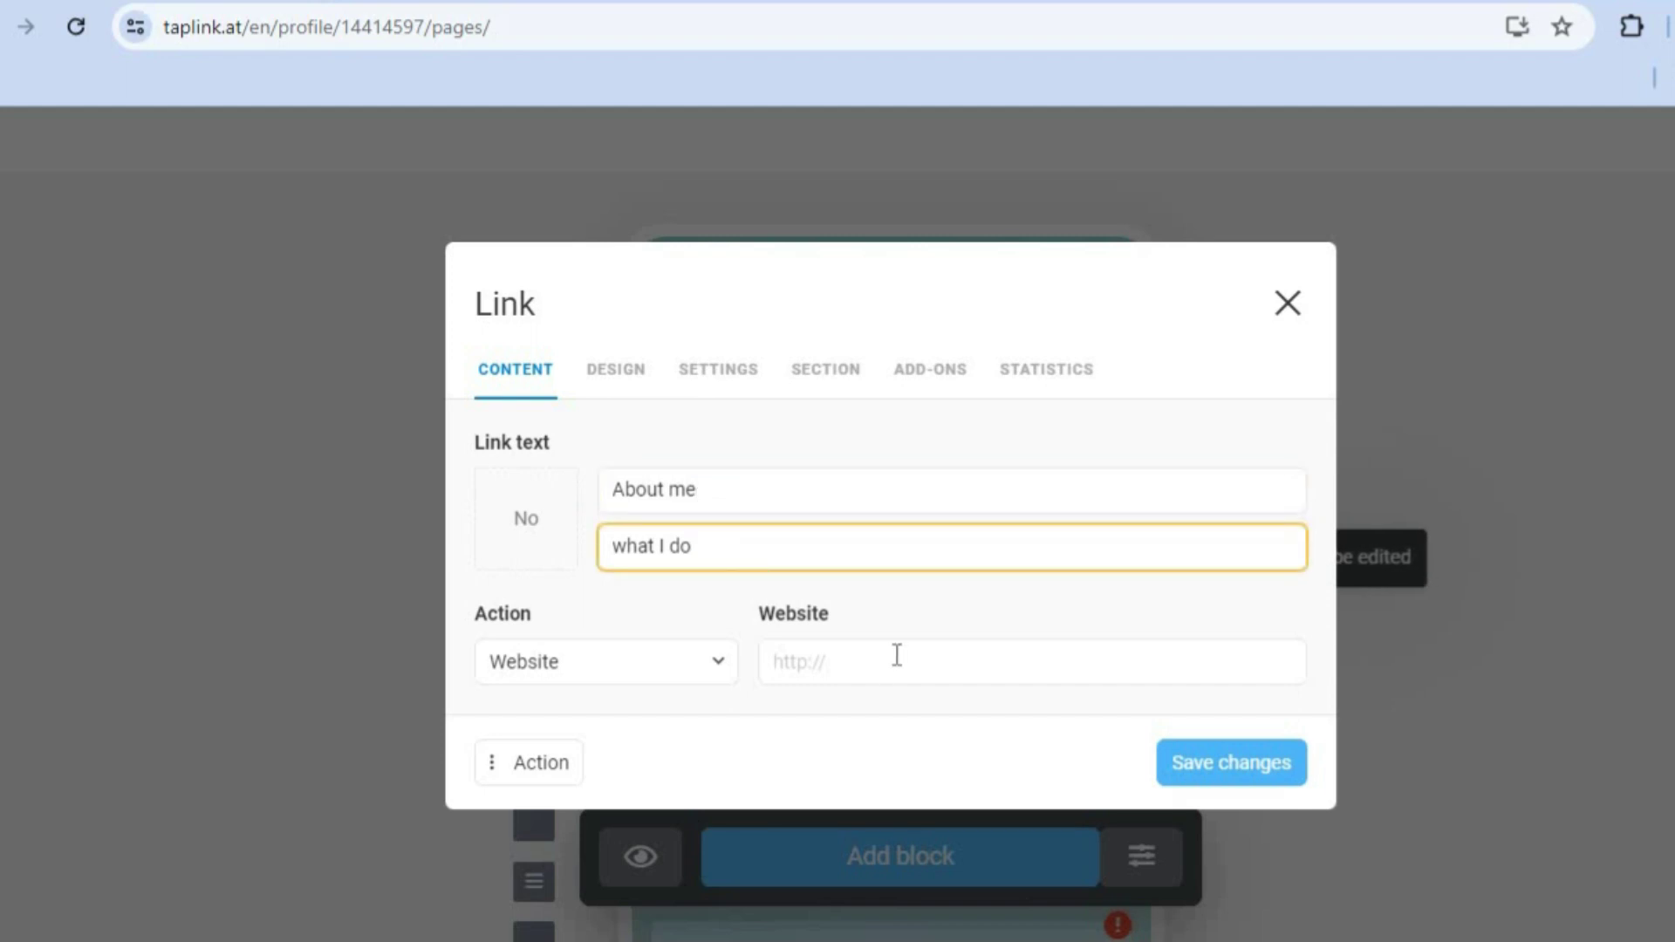
pyautogui.click(852, 674)
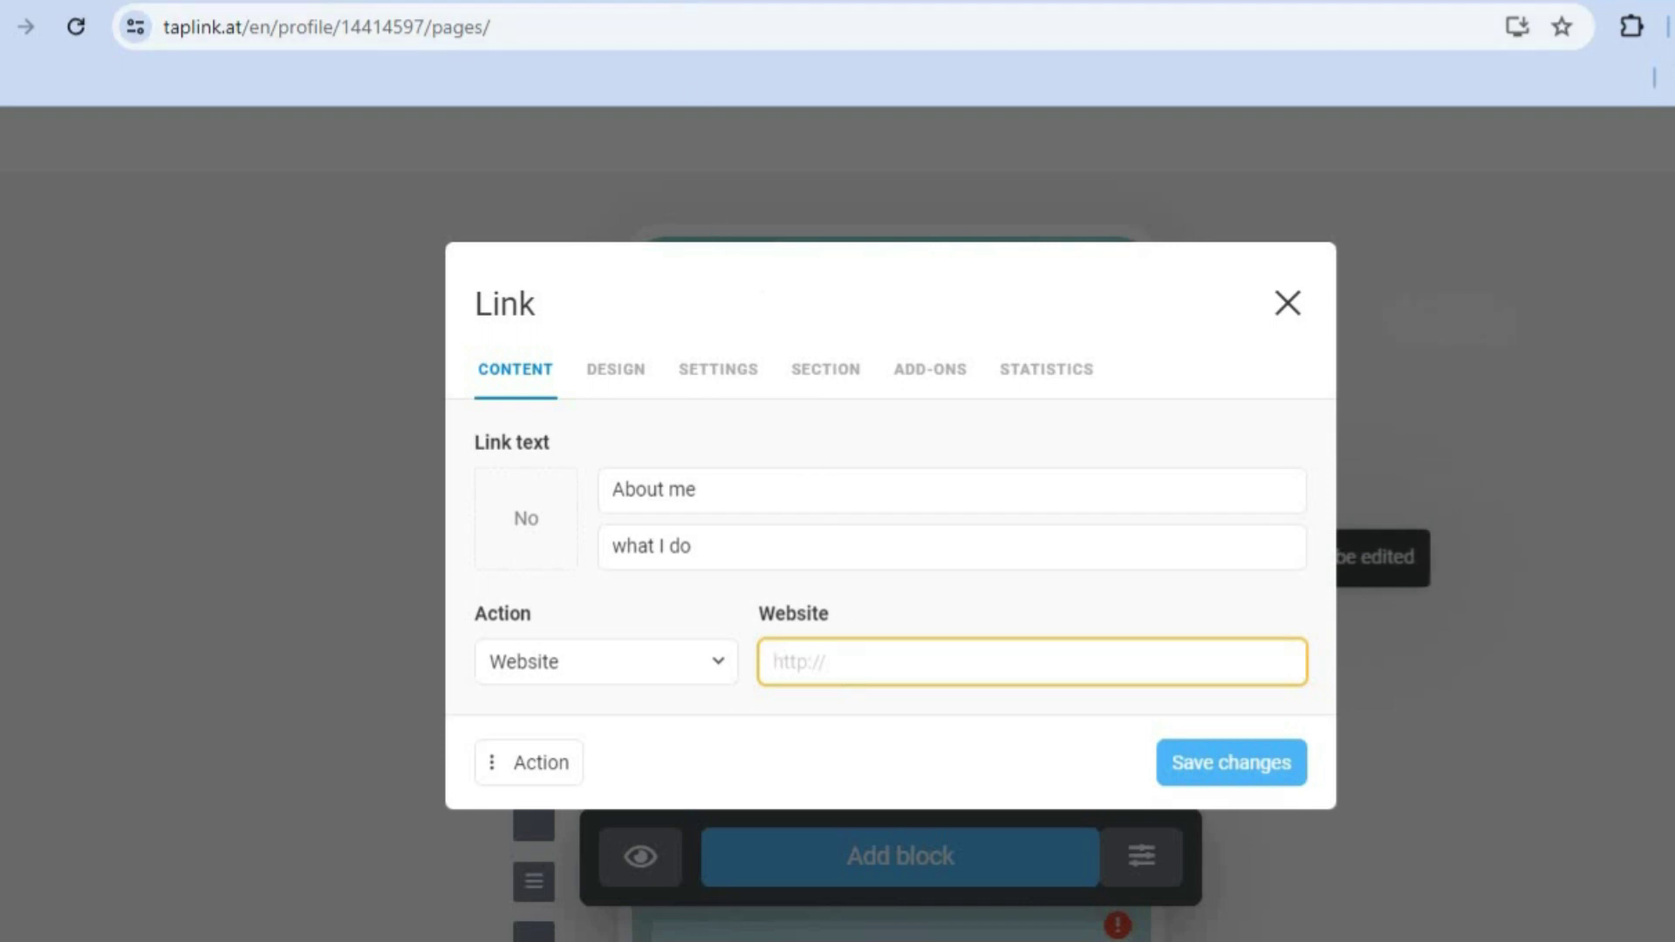
# Step: Copy espn.com/soccer/ from a new tab into the Website field and save
pyautogui.hotkey('ctrl', 't')
pyautogui.write('es')
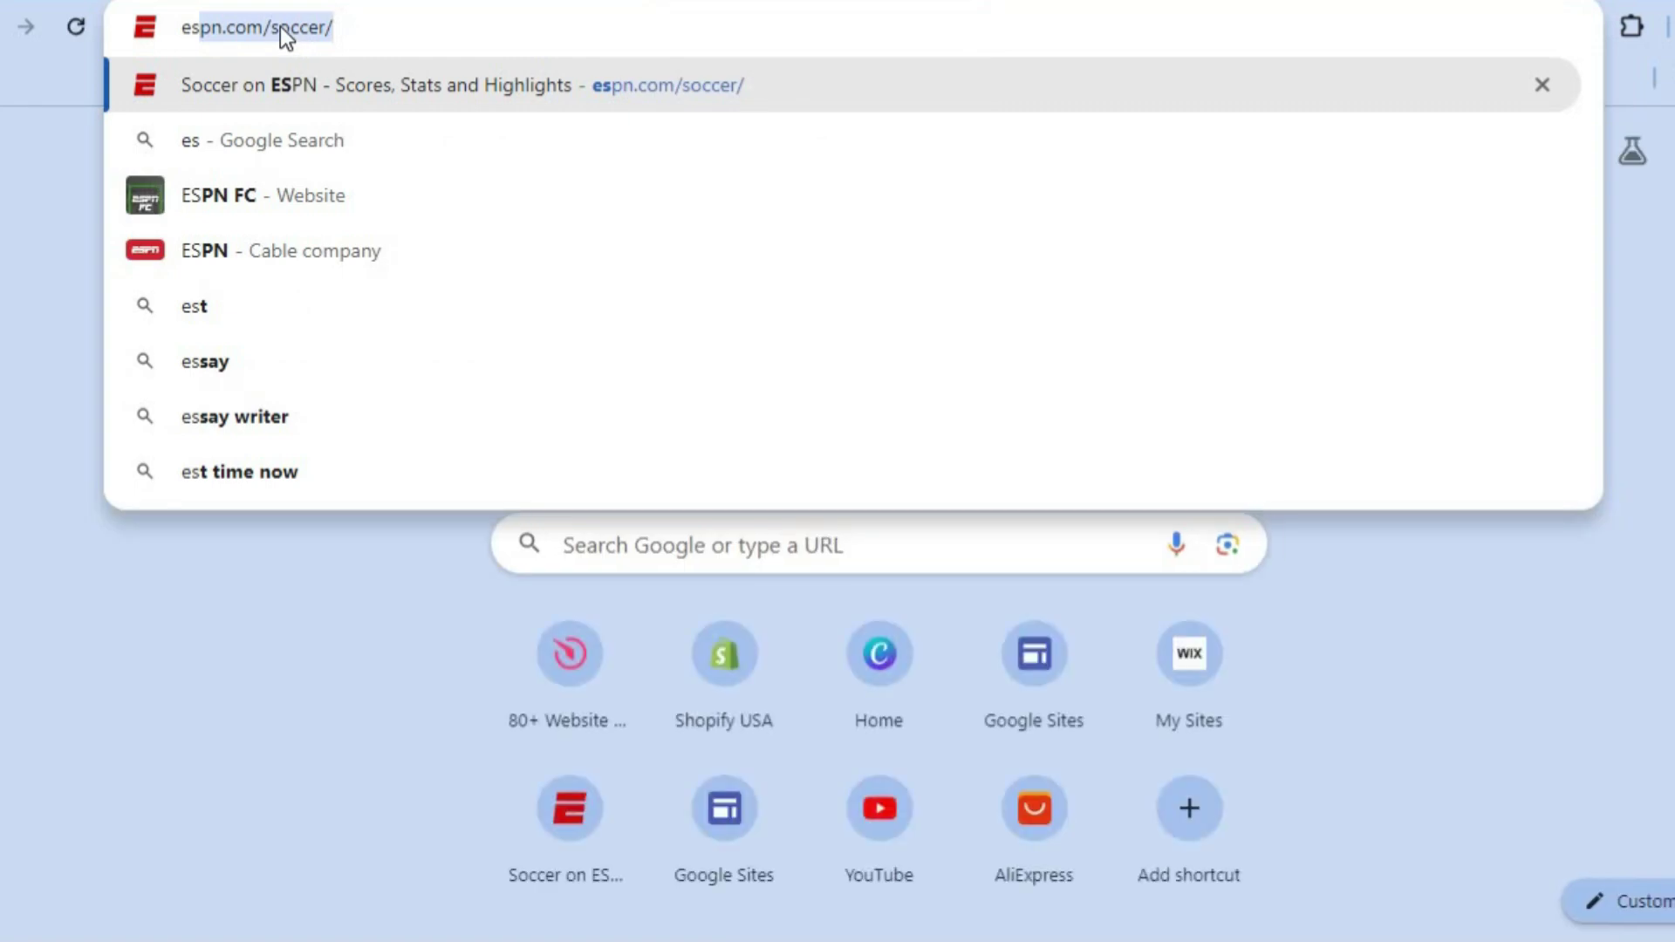
pyautogui.rightClick(280, 26)
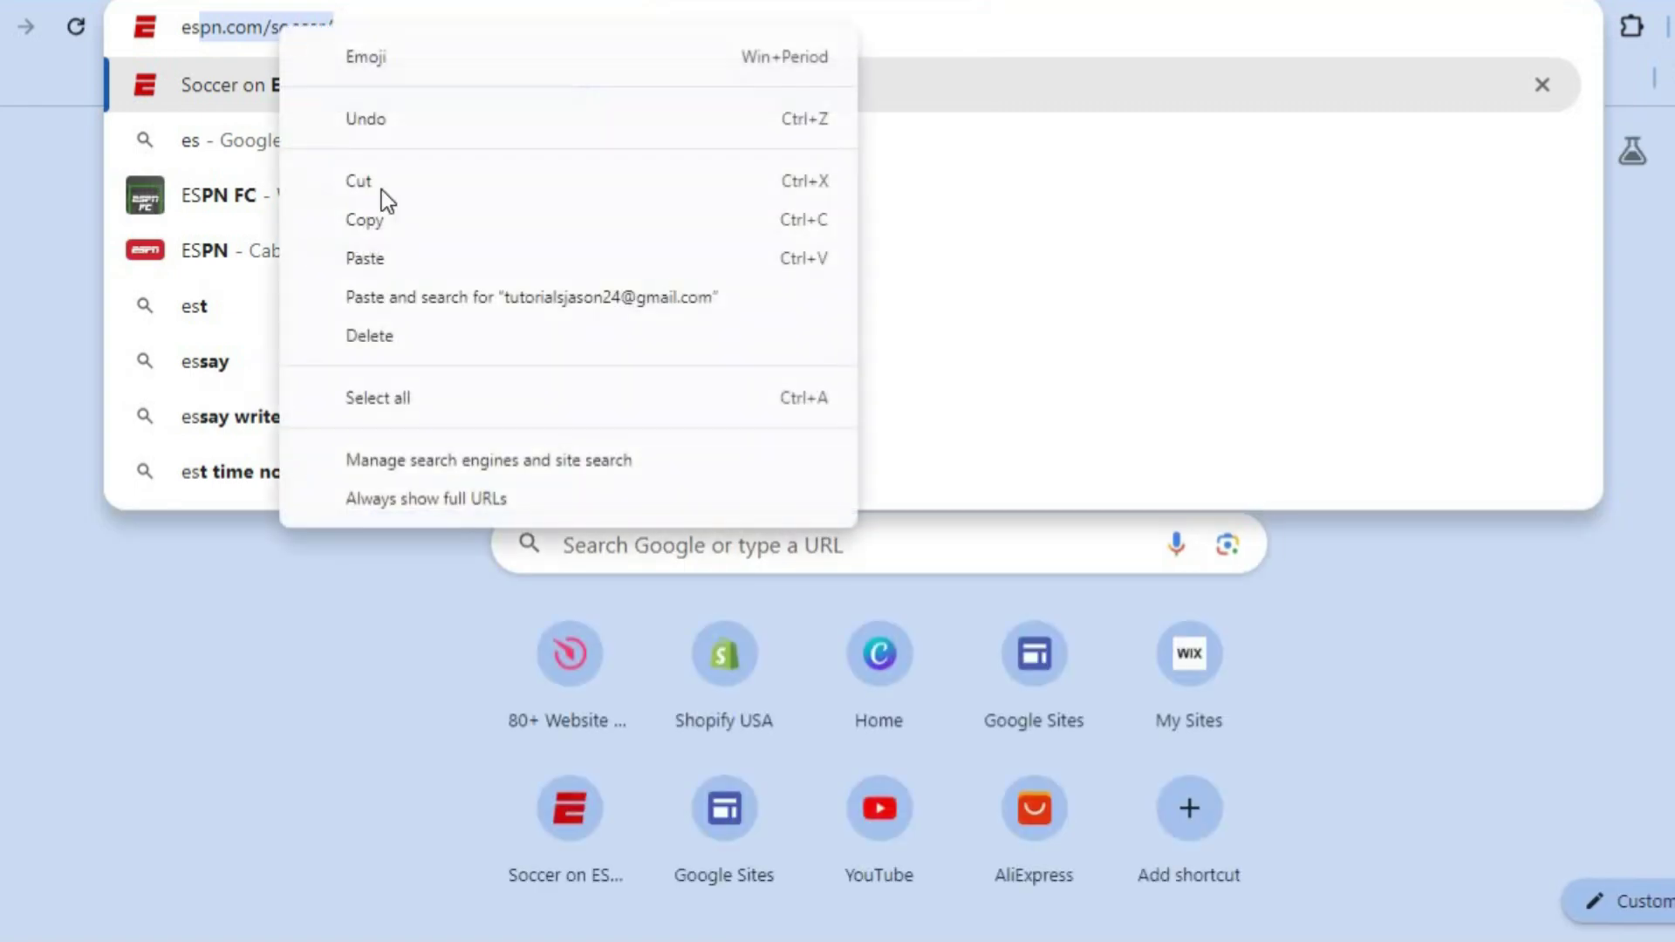
pyautogui.click(386, 220)
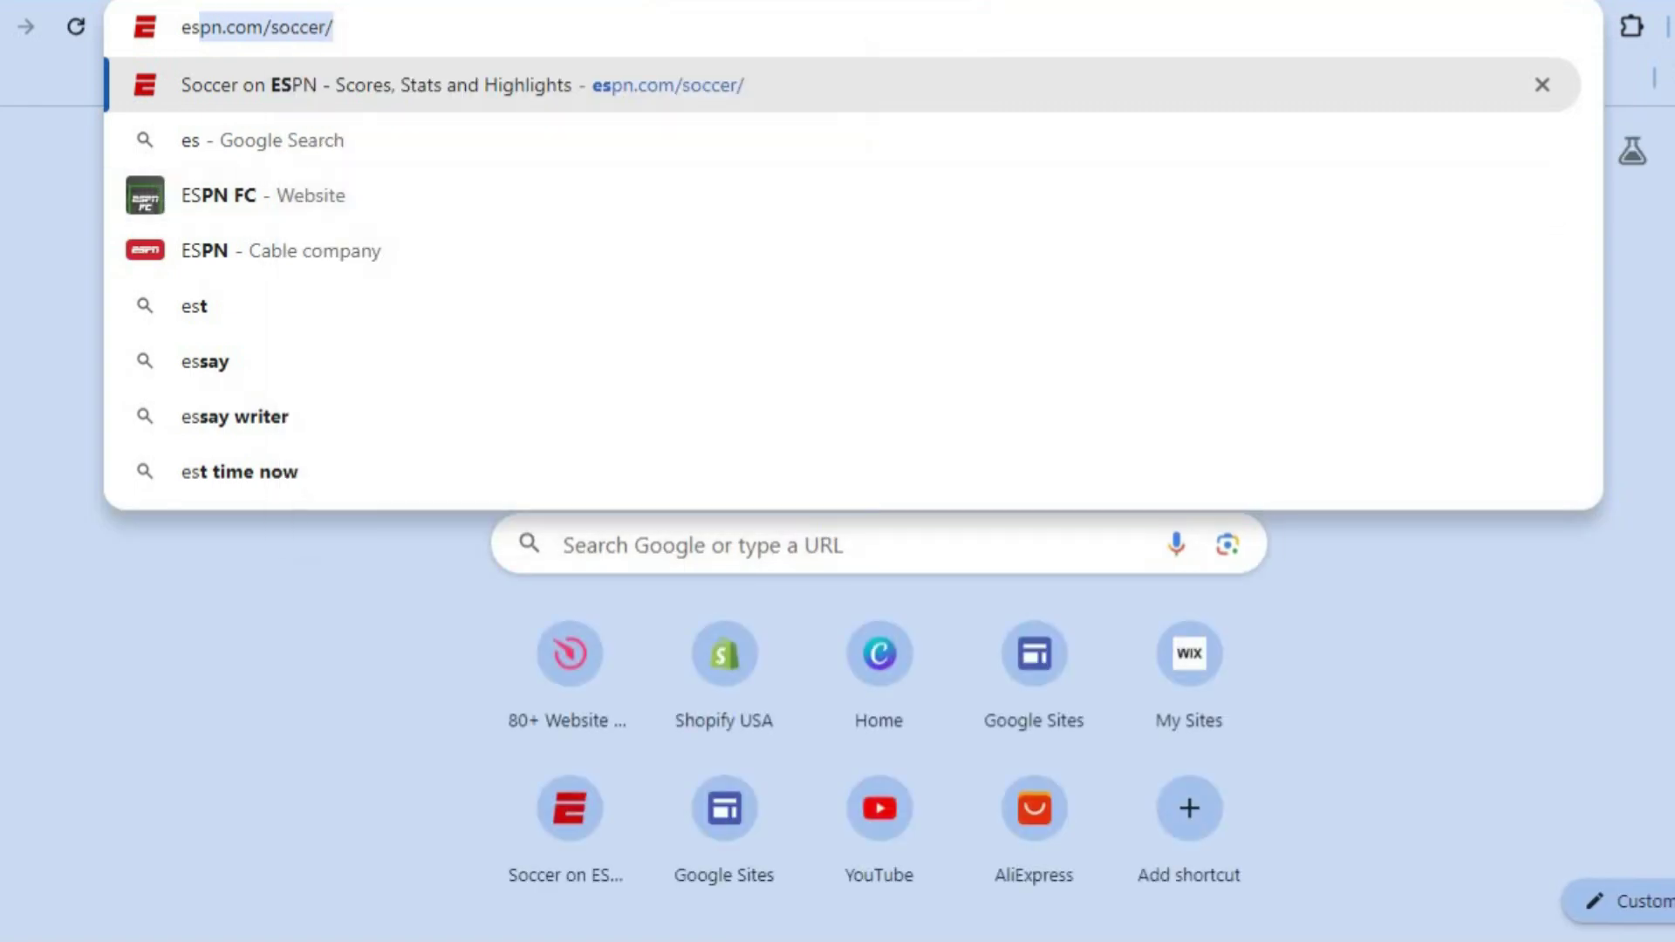
pyautogui.hotkey('ctrl', 'w')
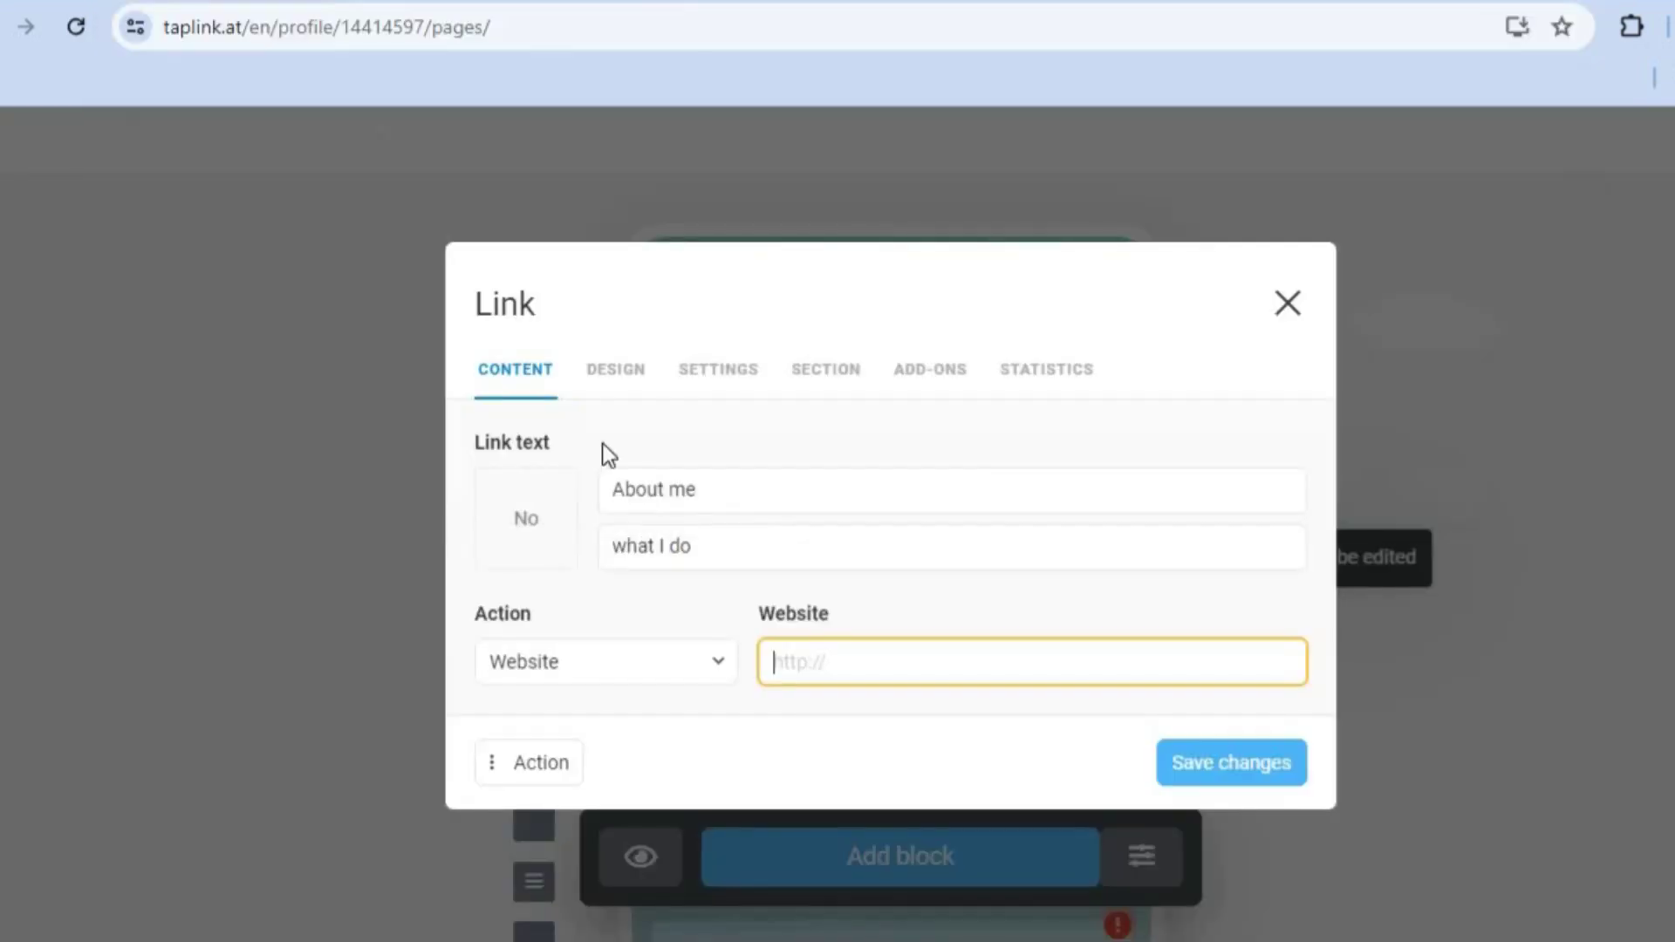
pyautogui.rightClick(842, 674)
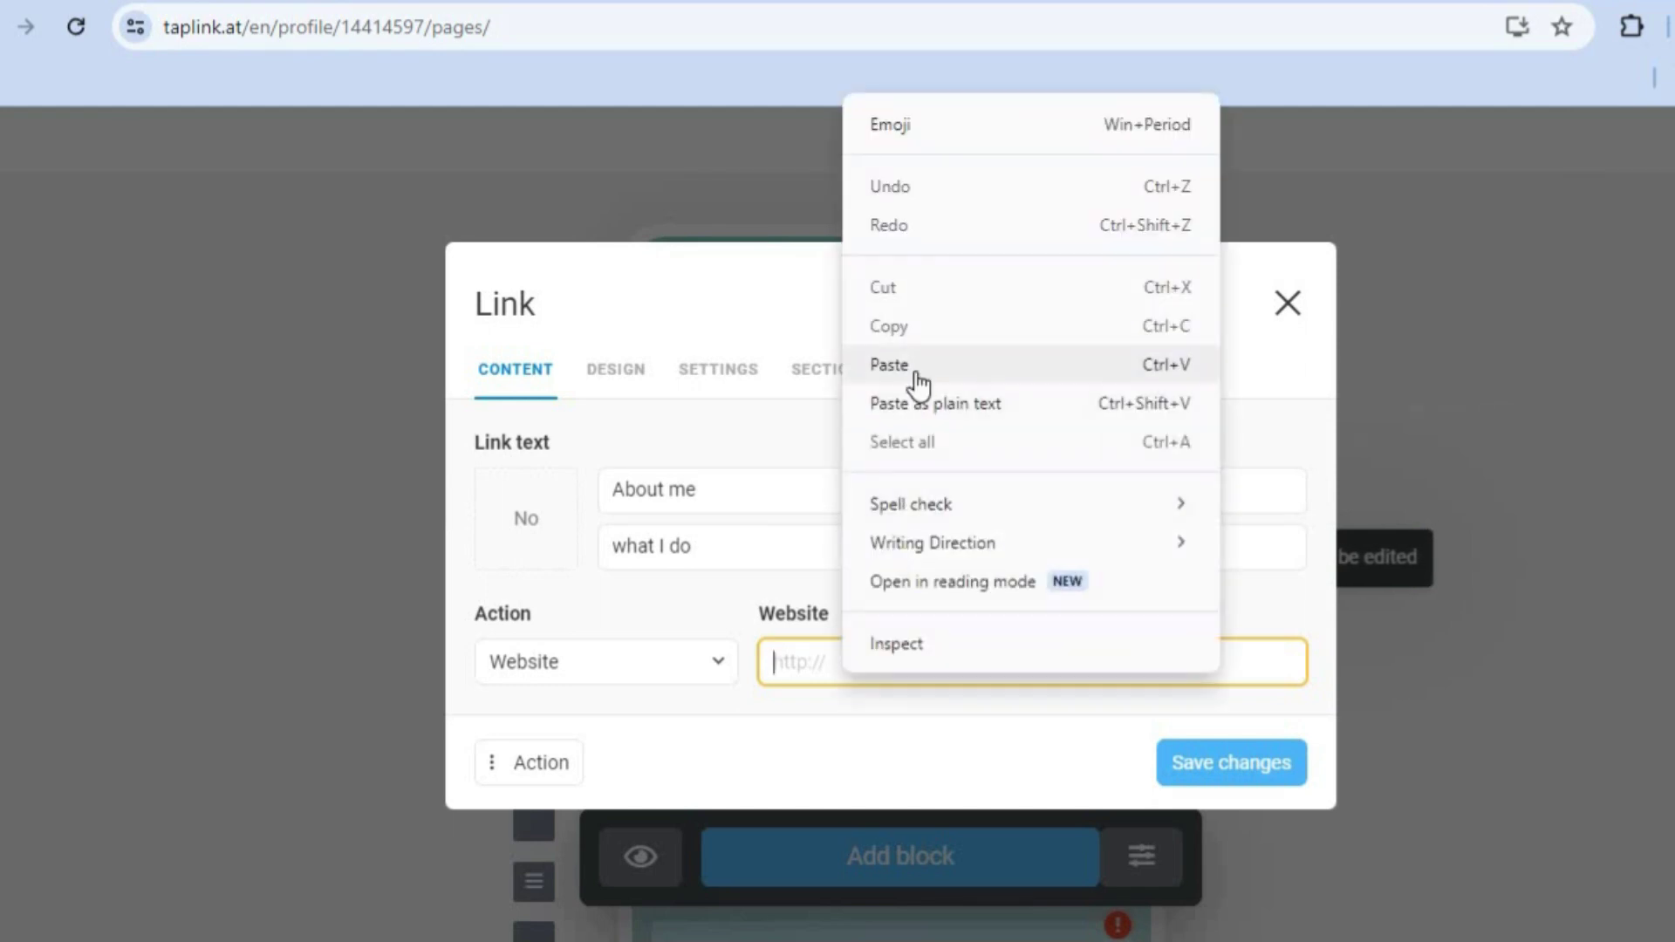
pyautogui.click(914, 367)
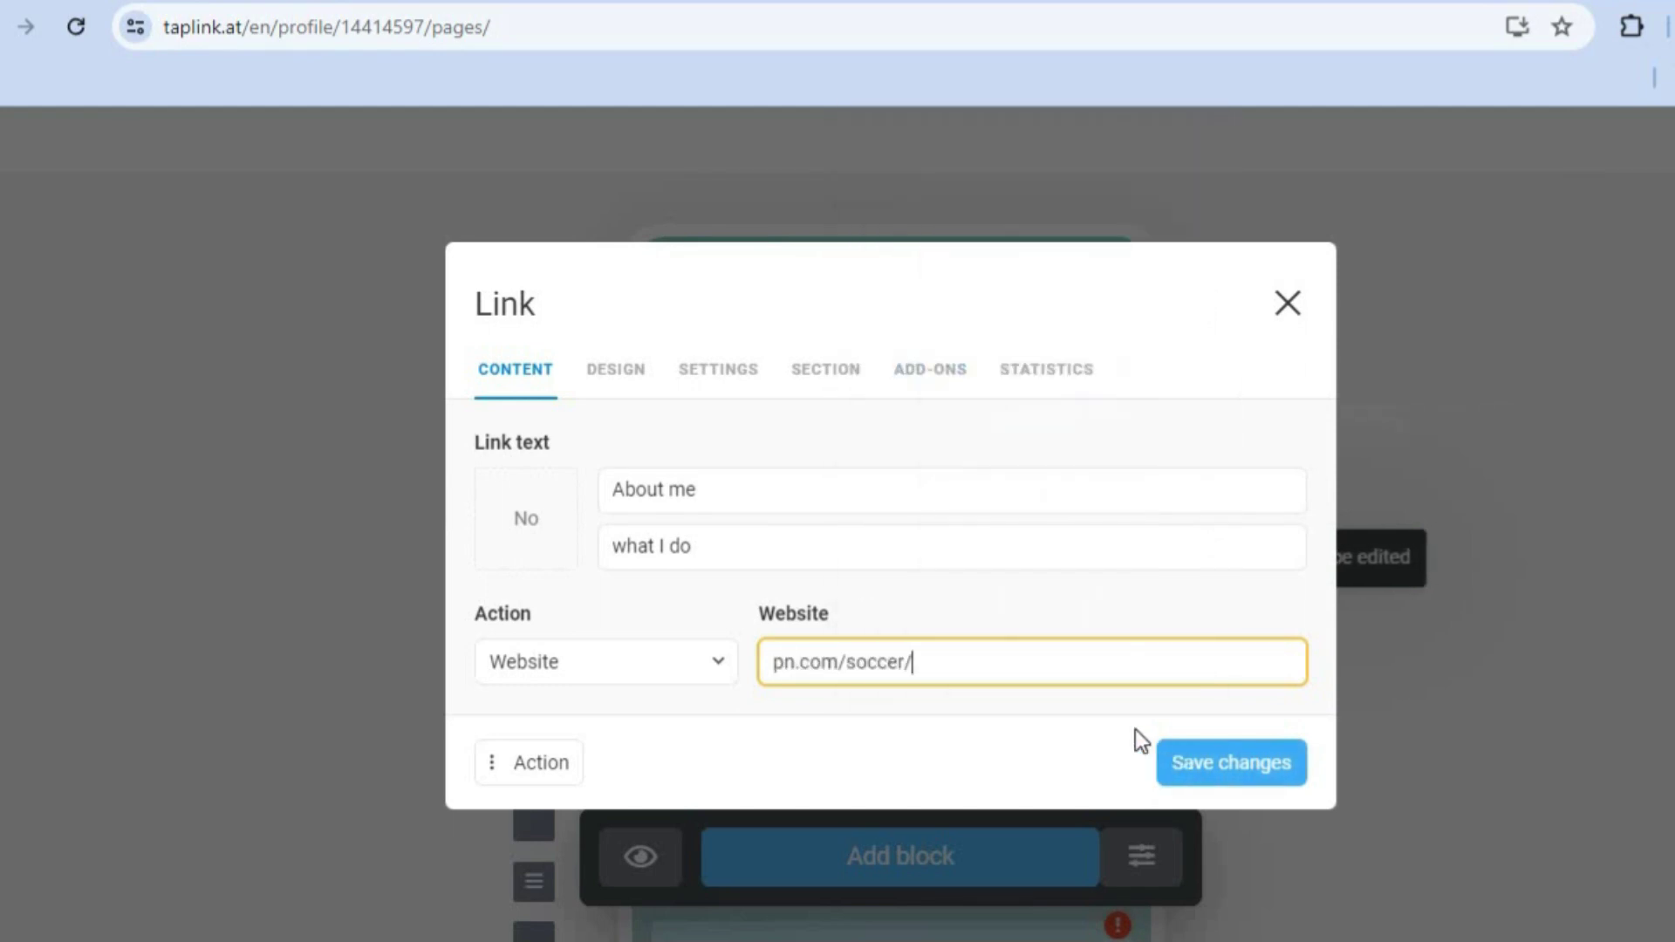
pyautogui.click(1196, 776)
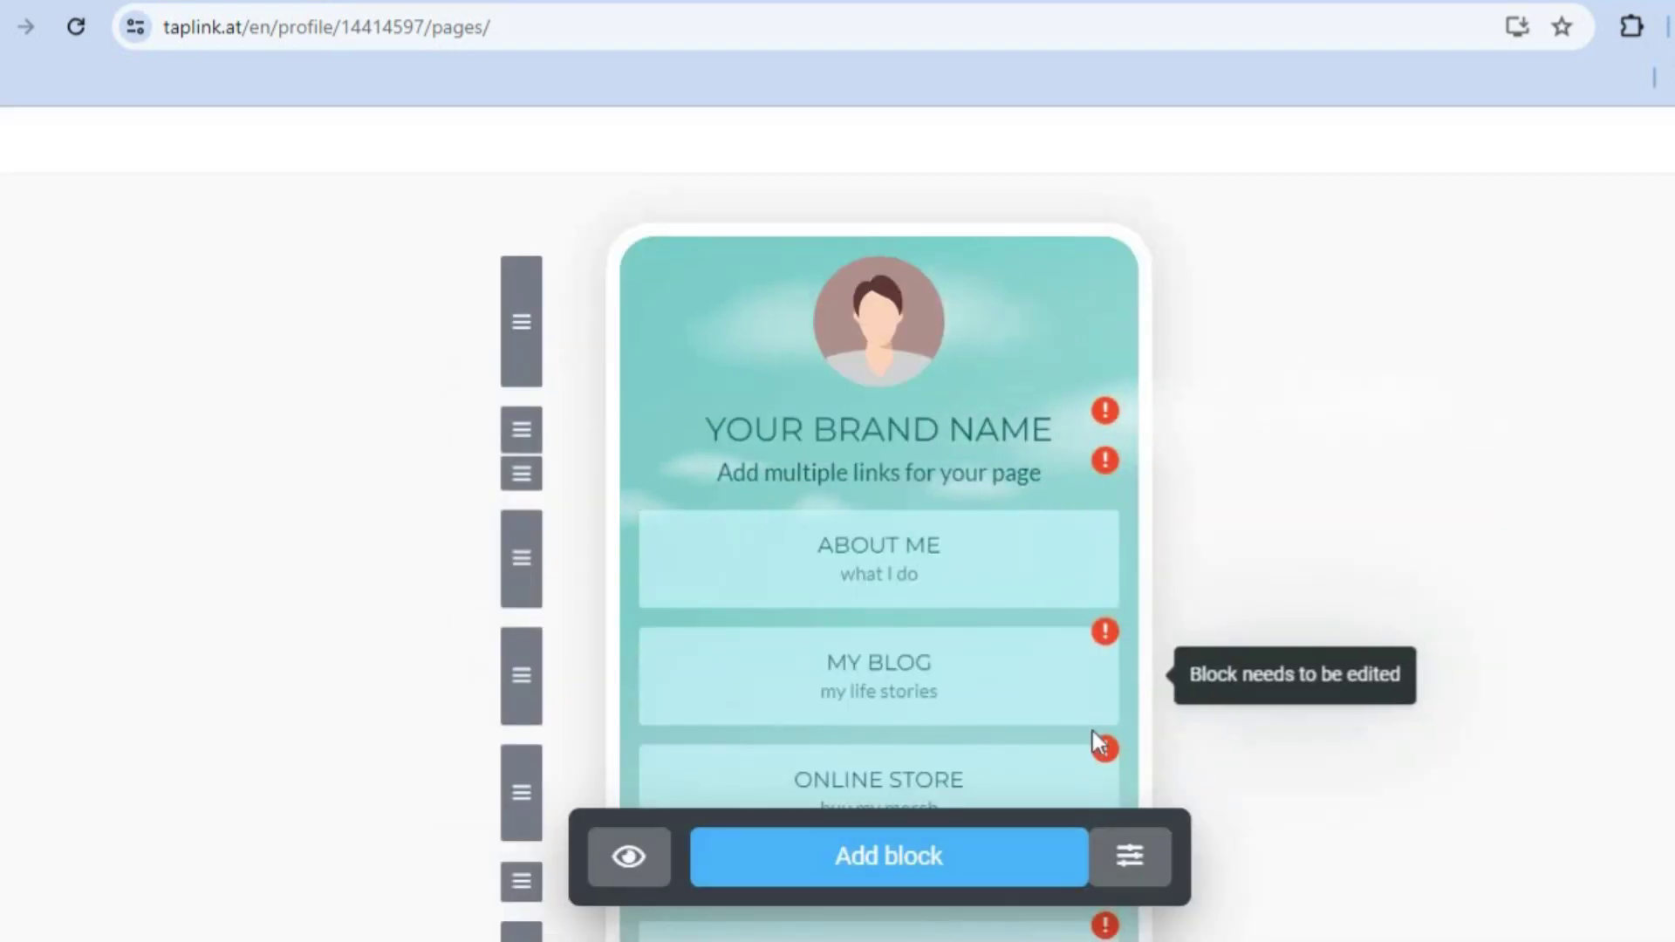
# Step: Open the My Blog link block and set its action to Call
pyautogui.click(906, 695)
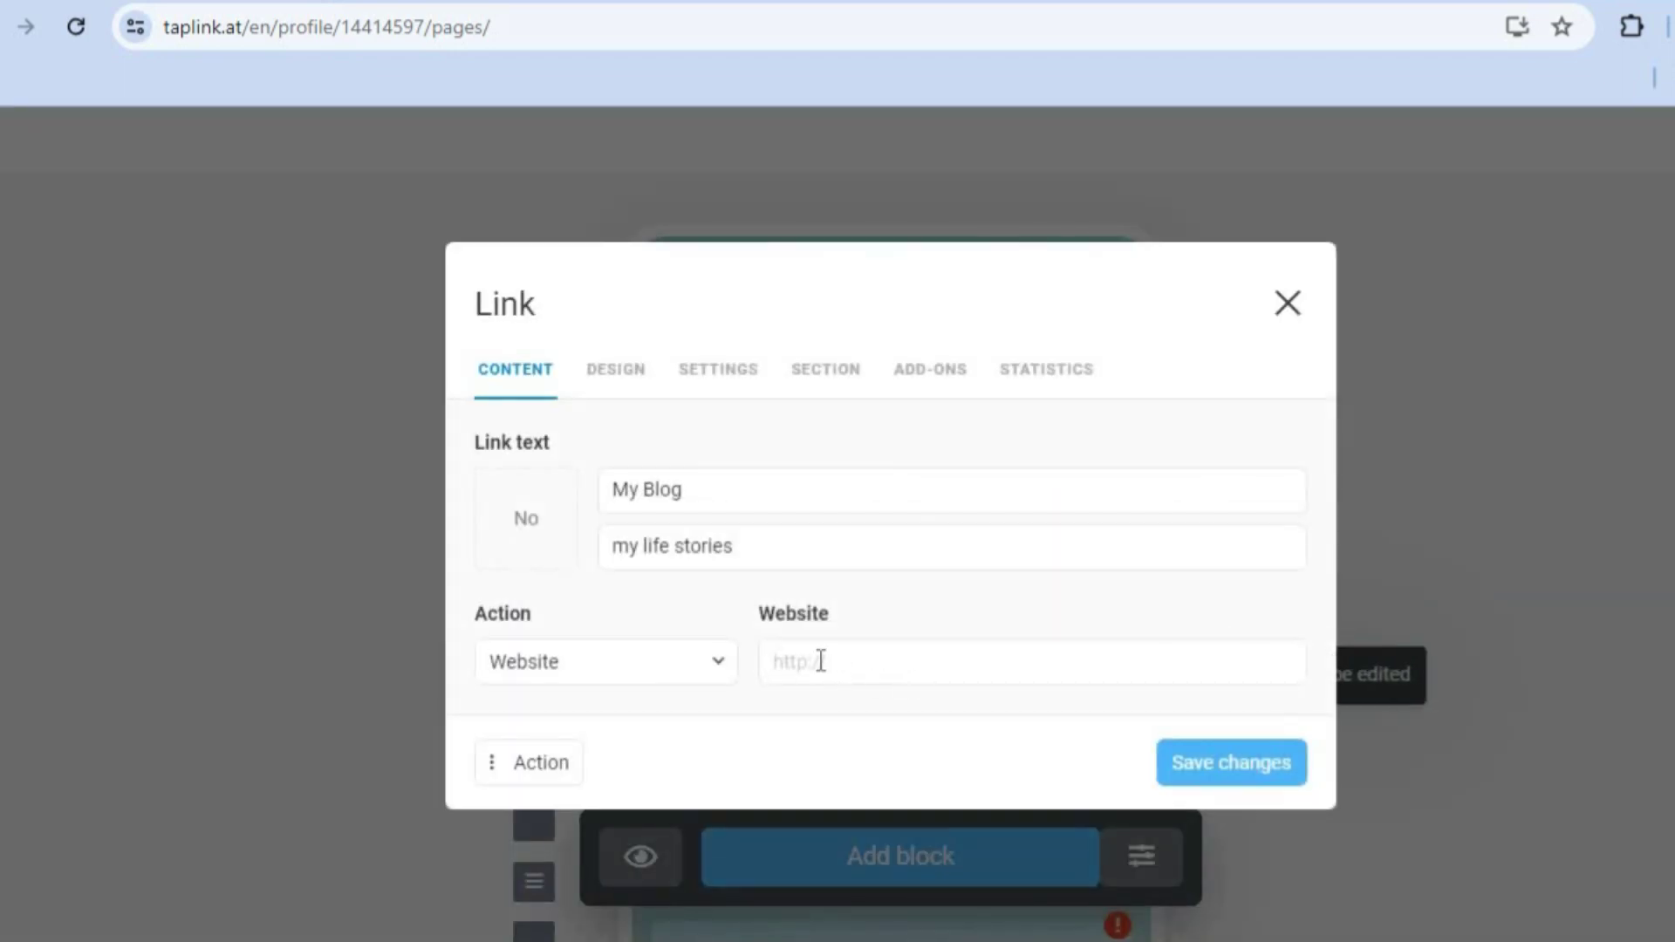
pyautogui.click(717, 671)
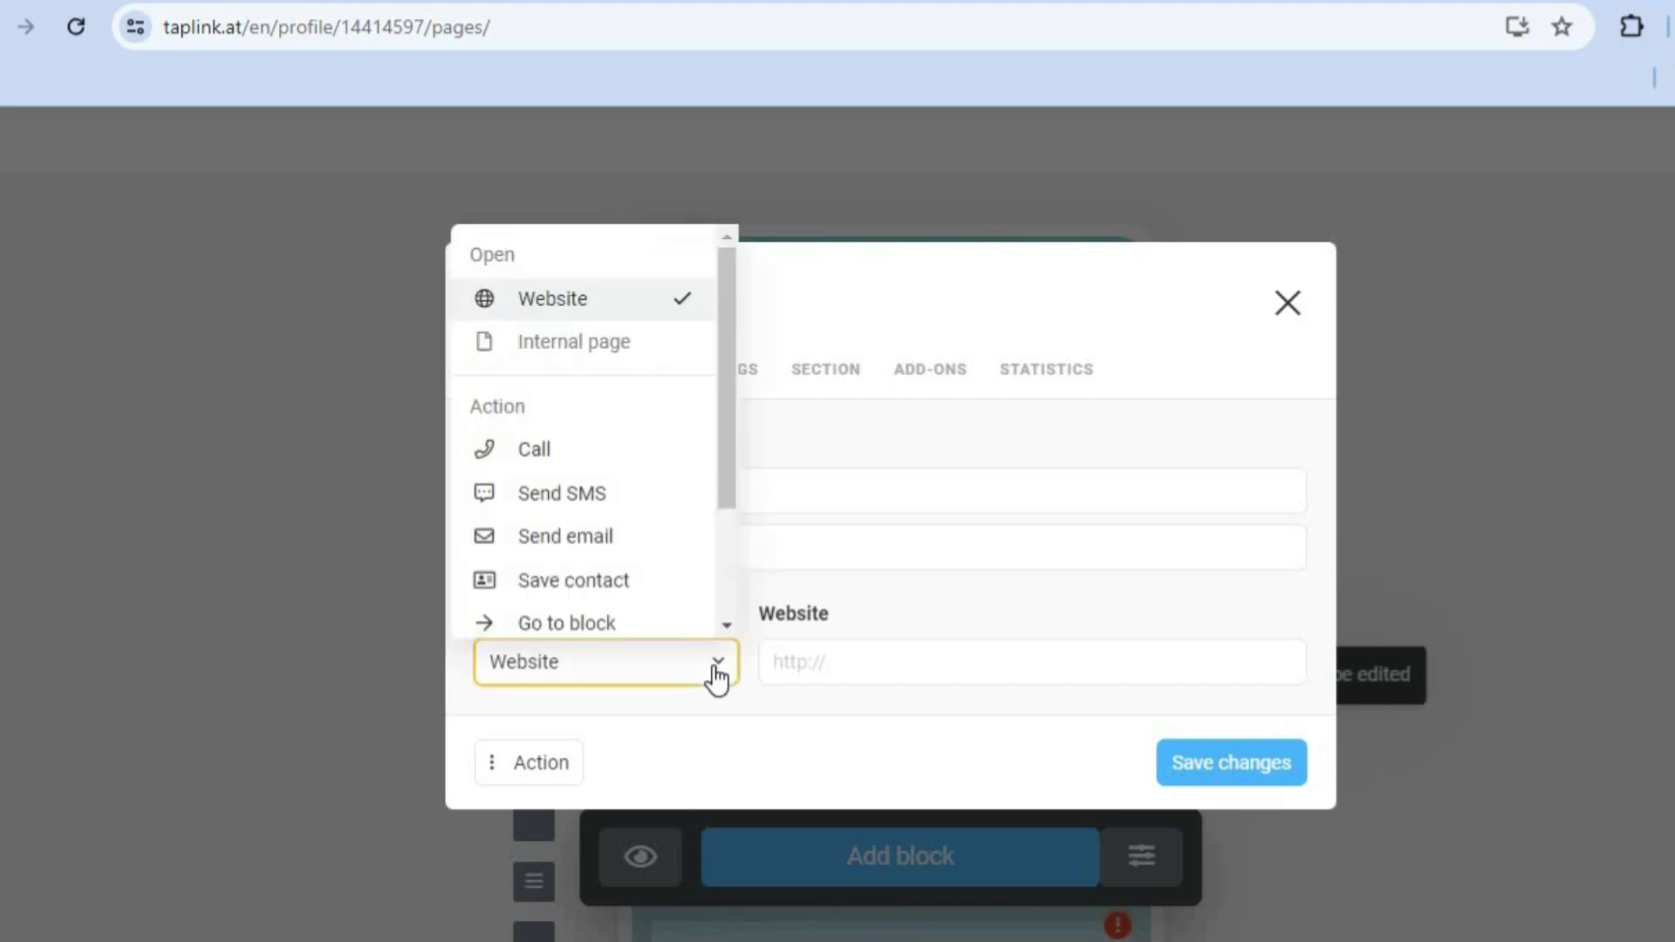
pyautogui.moveTo(731, 467); pyautogui.dragTo(729, 649)
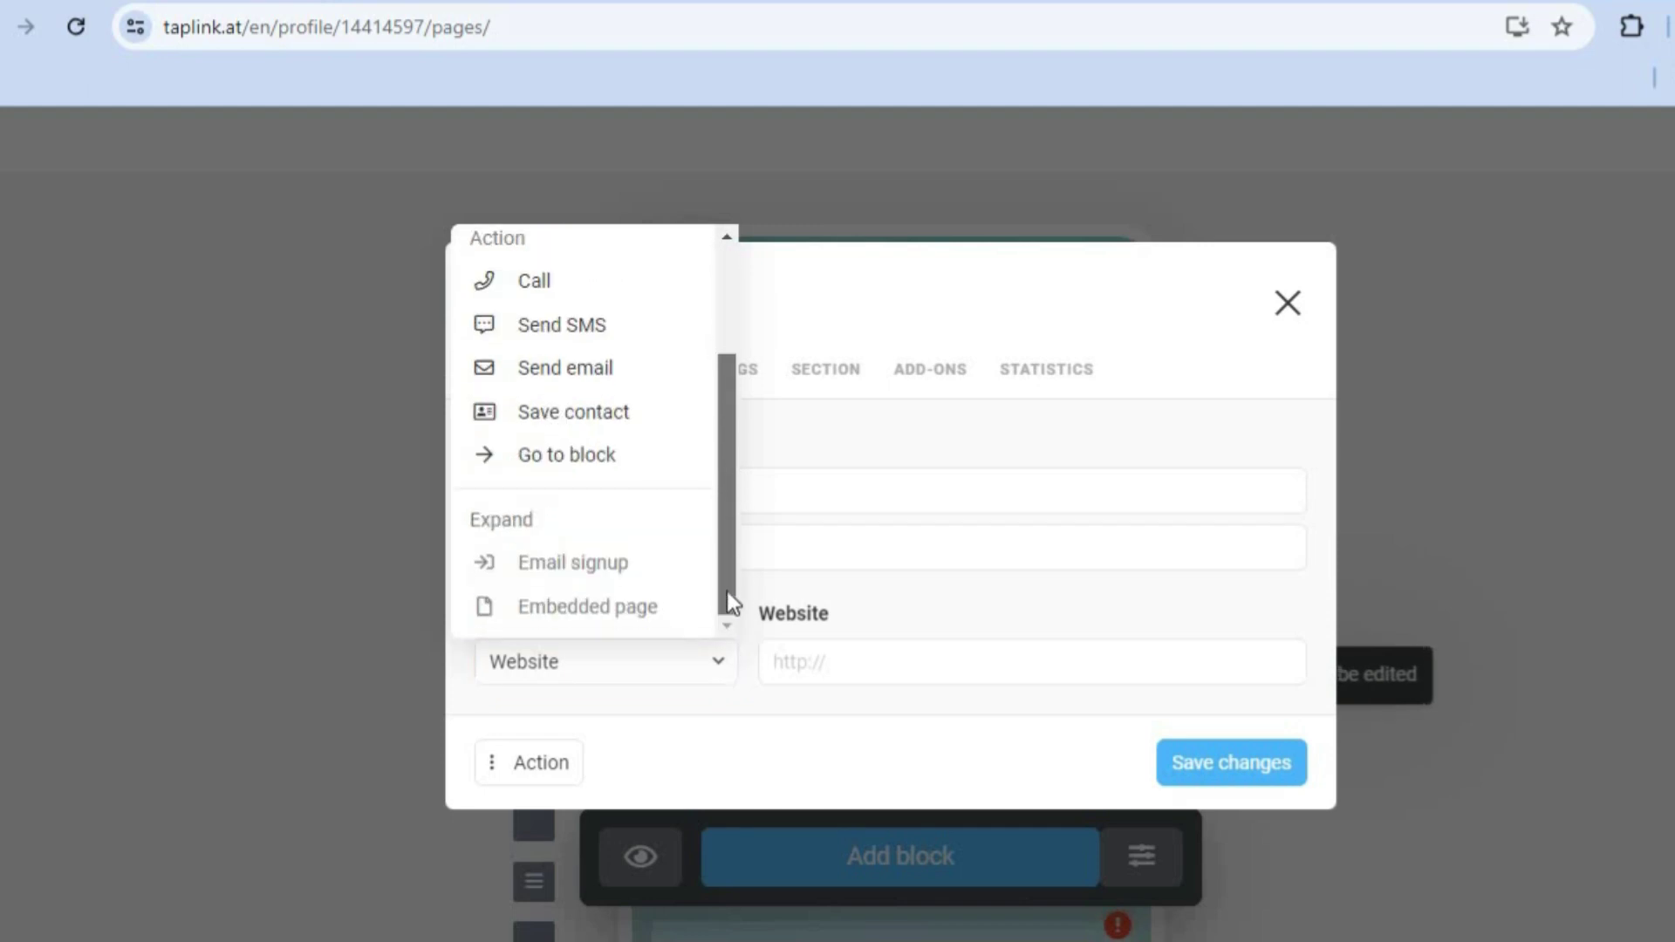
pyautogui.scroll(3, 726, 530)
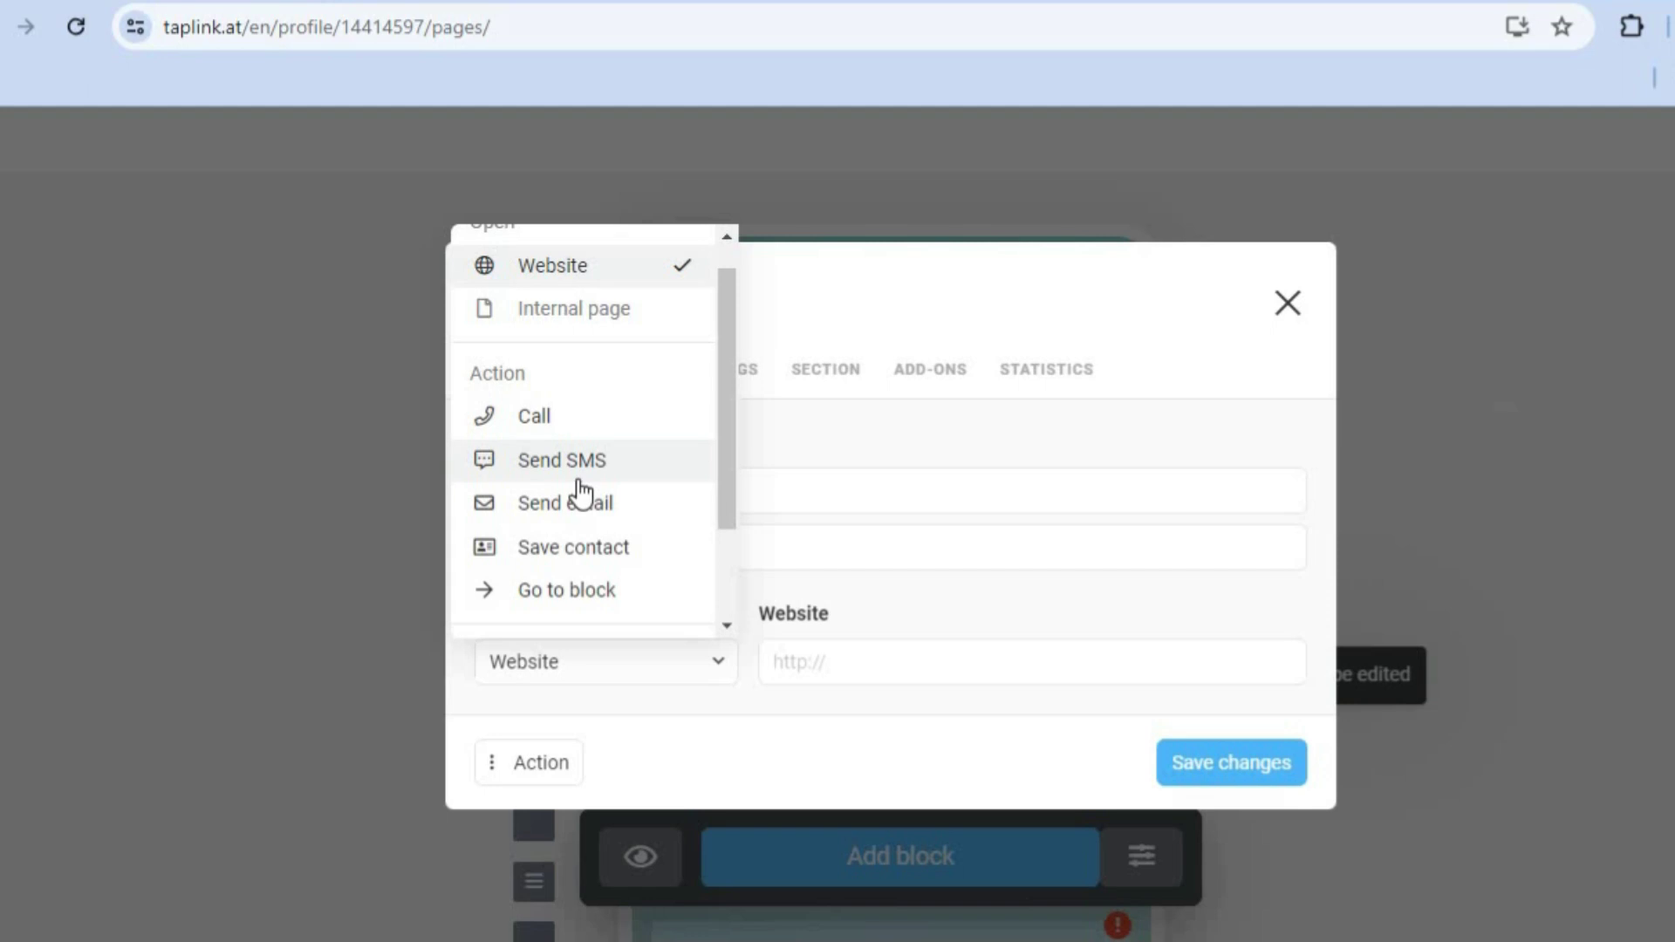
pyautogui.click(555, 435)
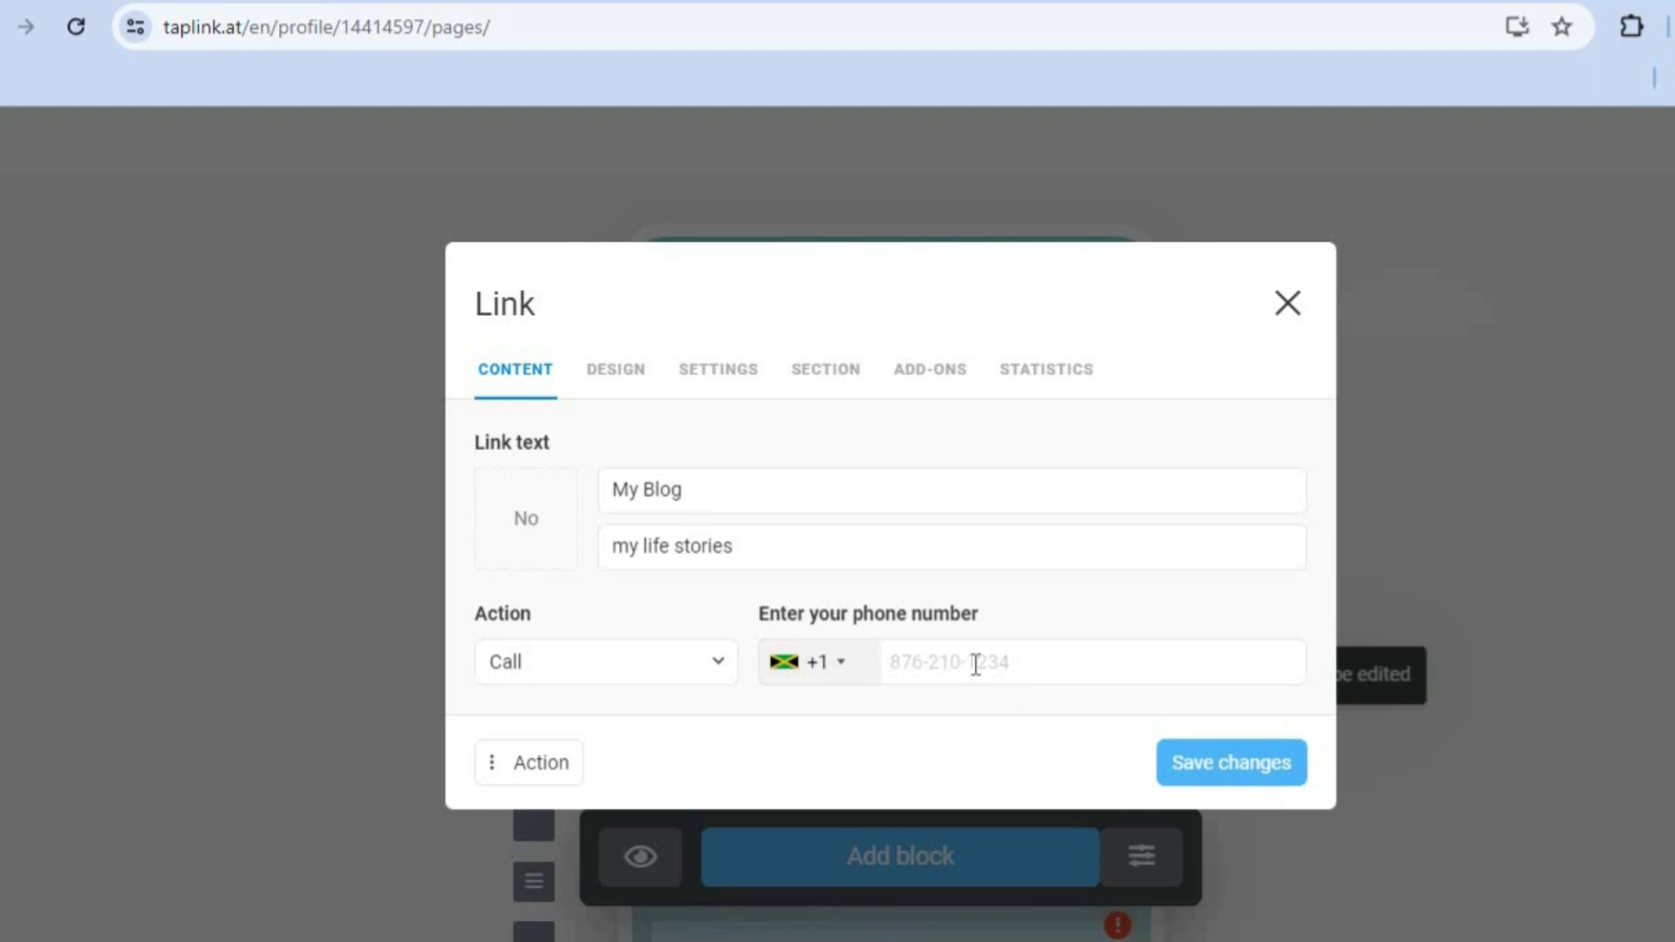
# Step: Switch the action through Send SMS and Send email to Go to block, then close the editor
pyautogui.click(721, 681)
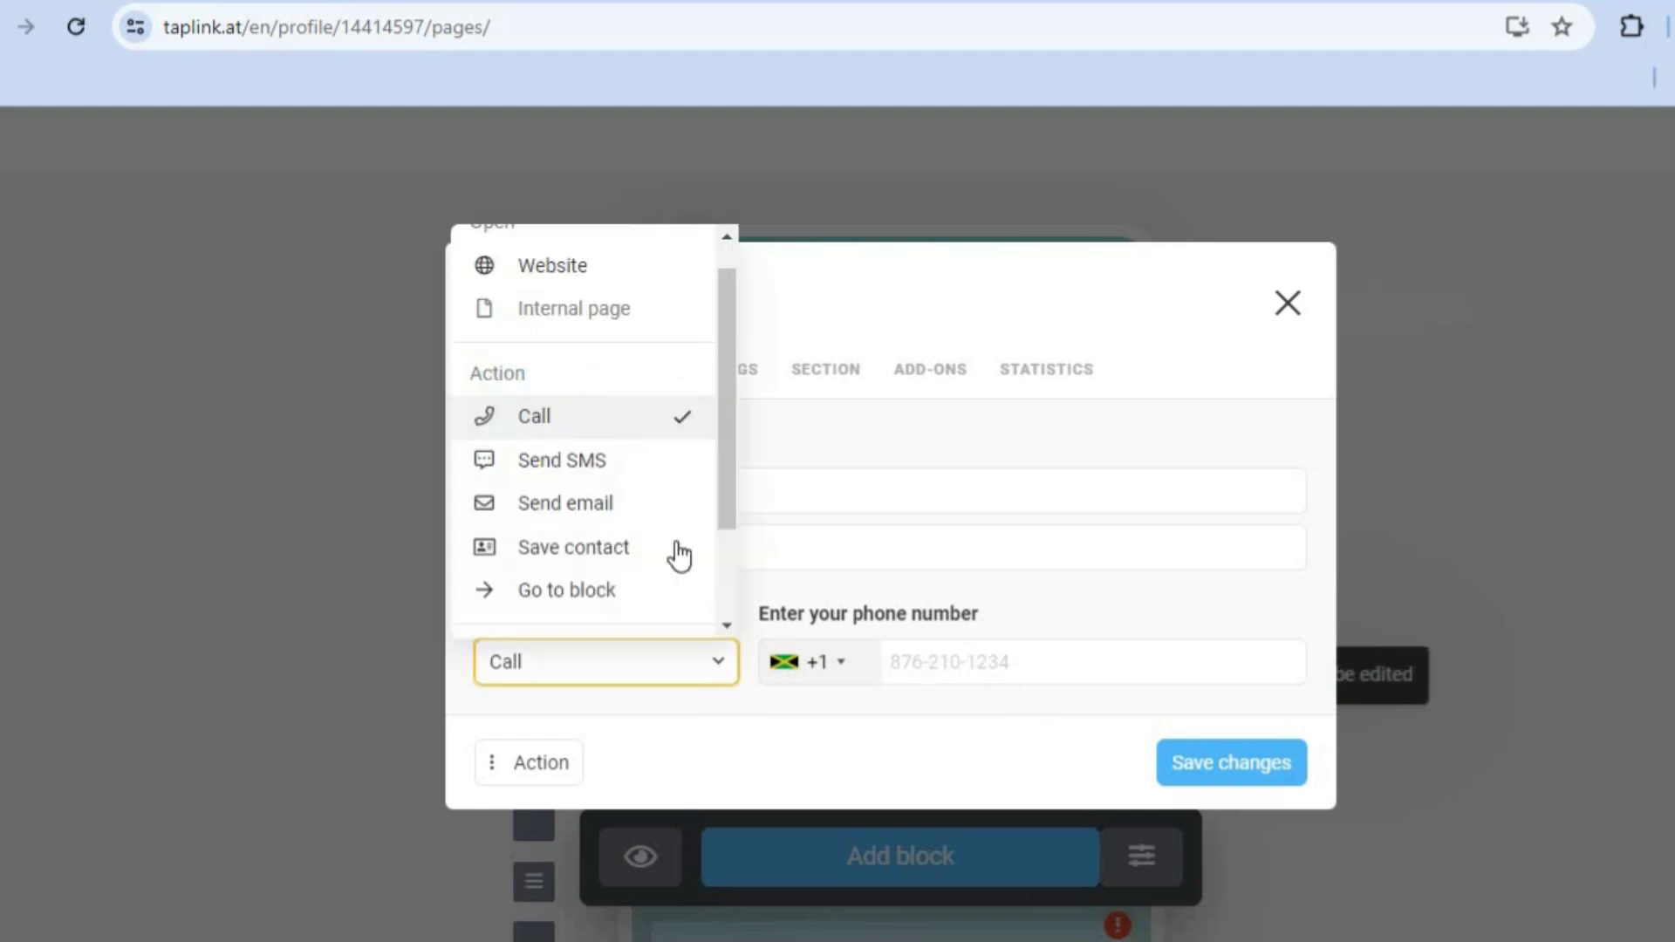
pyautogui.click(632, 462)
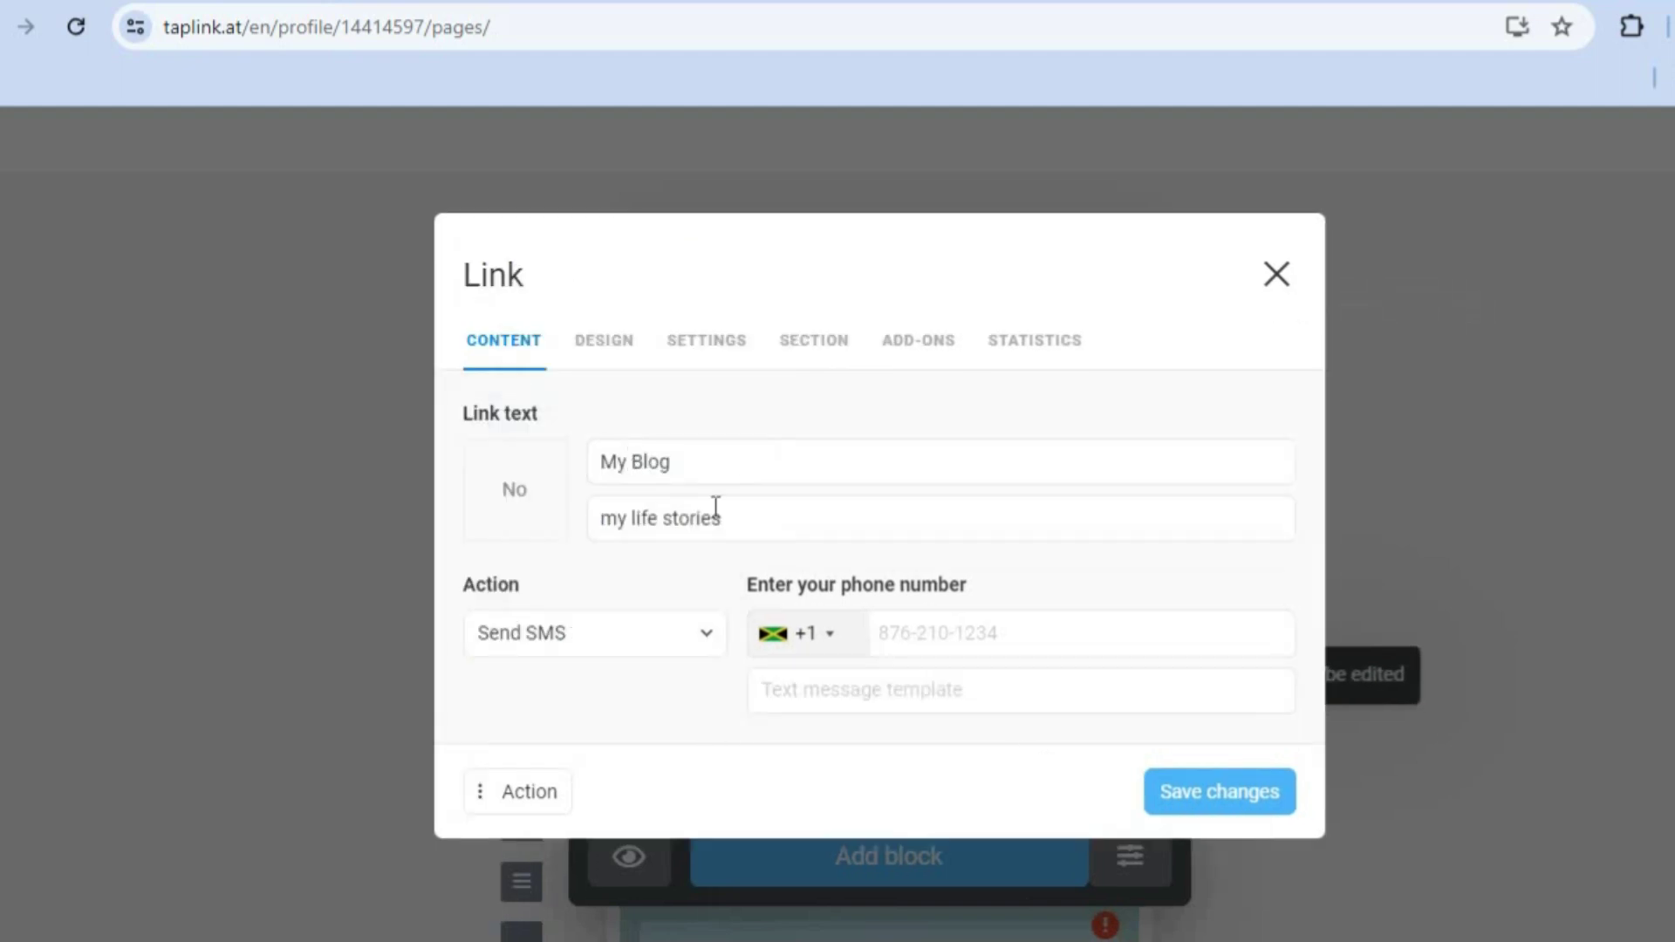
pyautogui.click(717, 655)
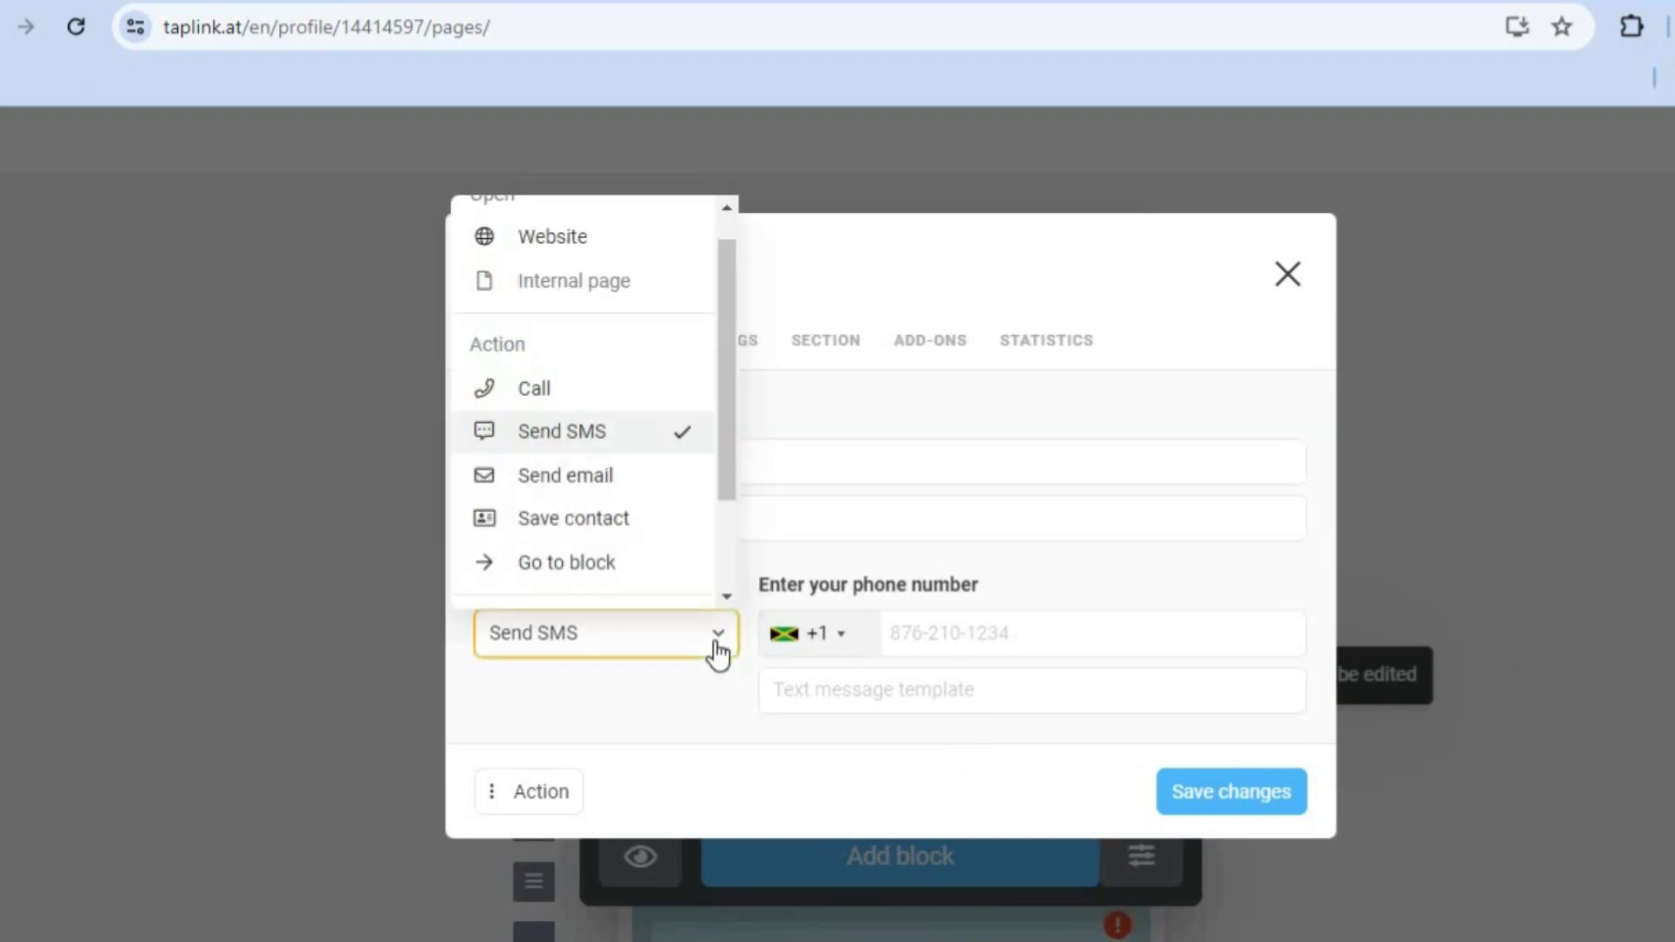
pyautogui.click(662, 480)
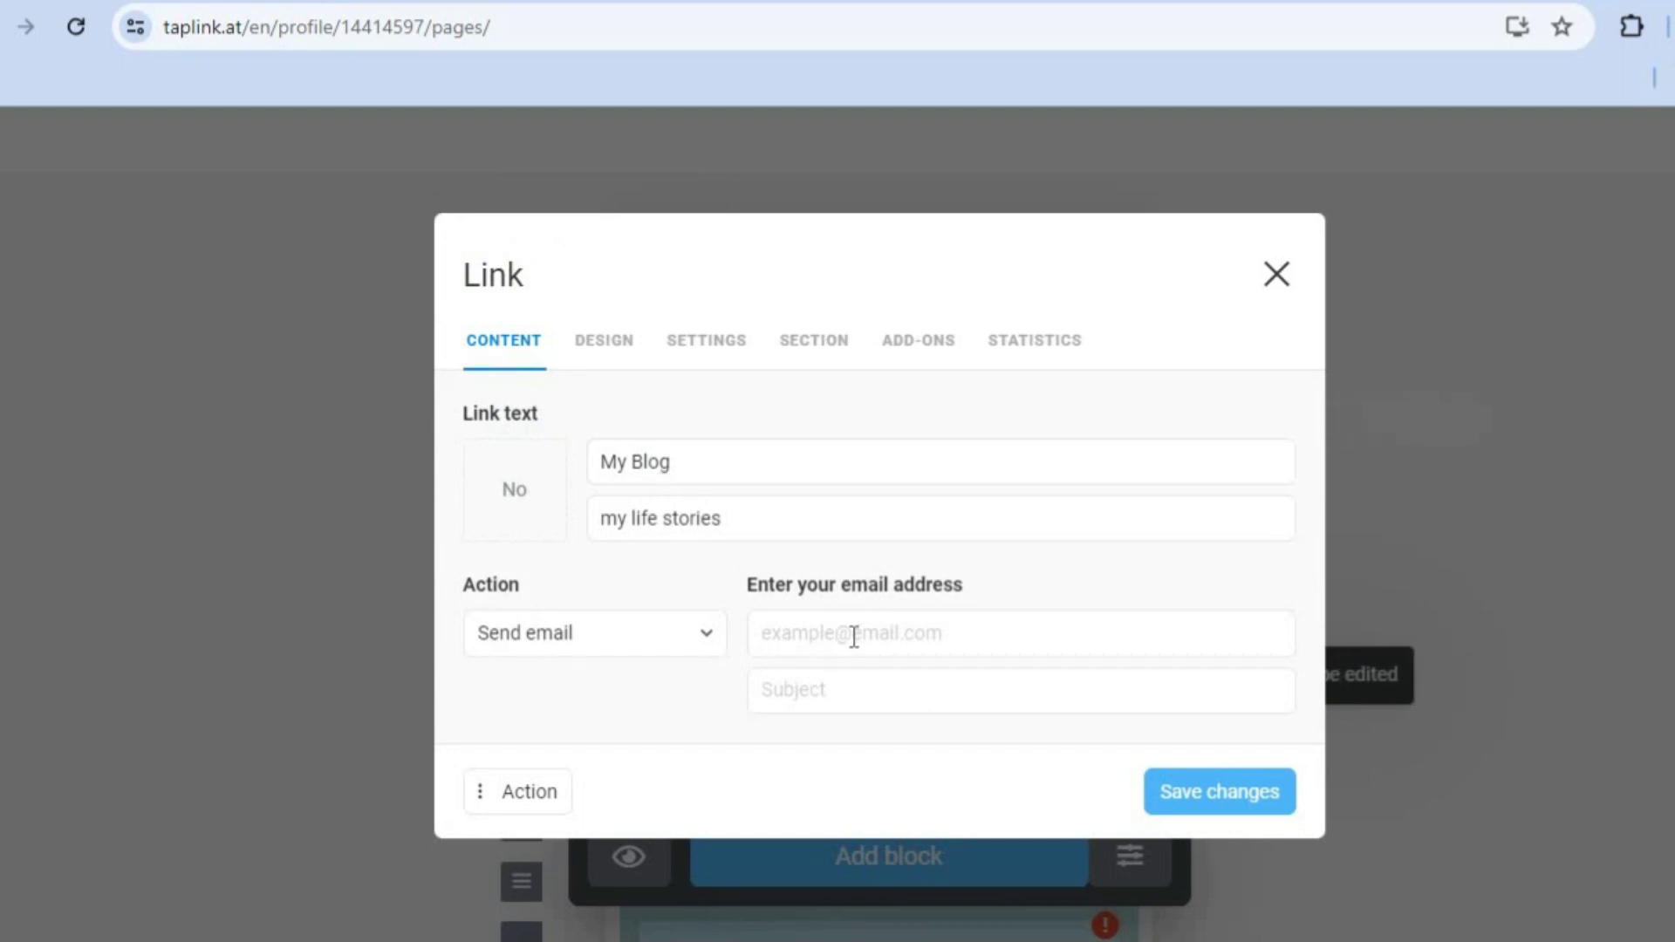
pyautogui.click(708, 648)
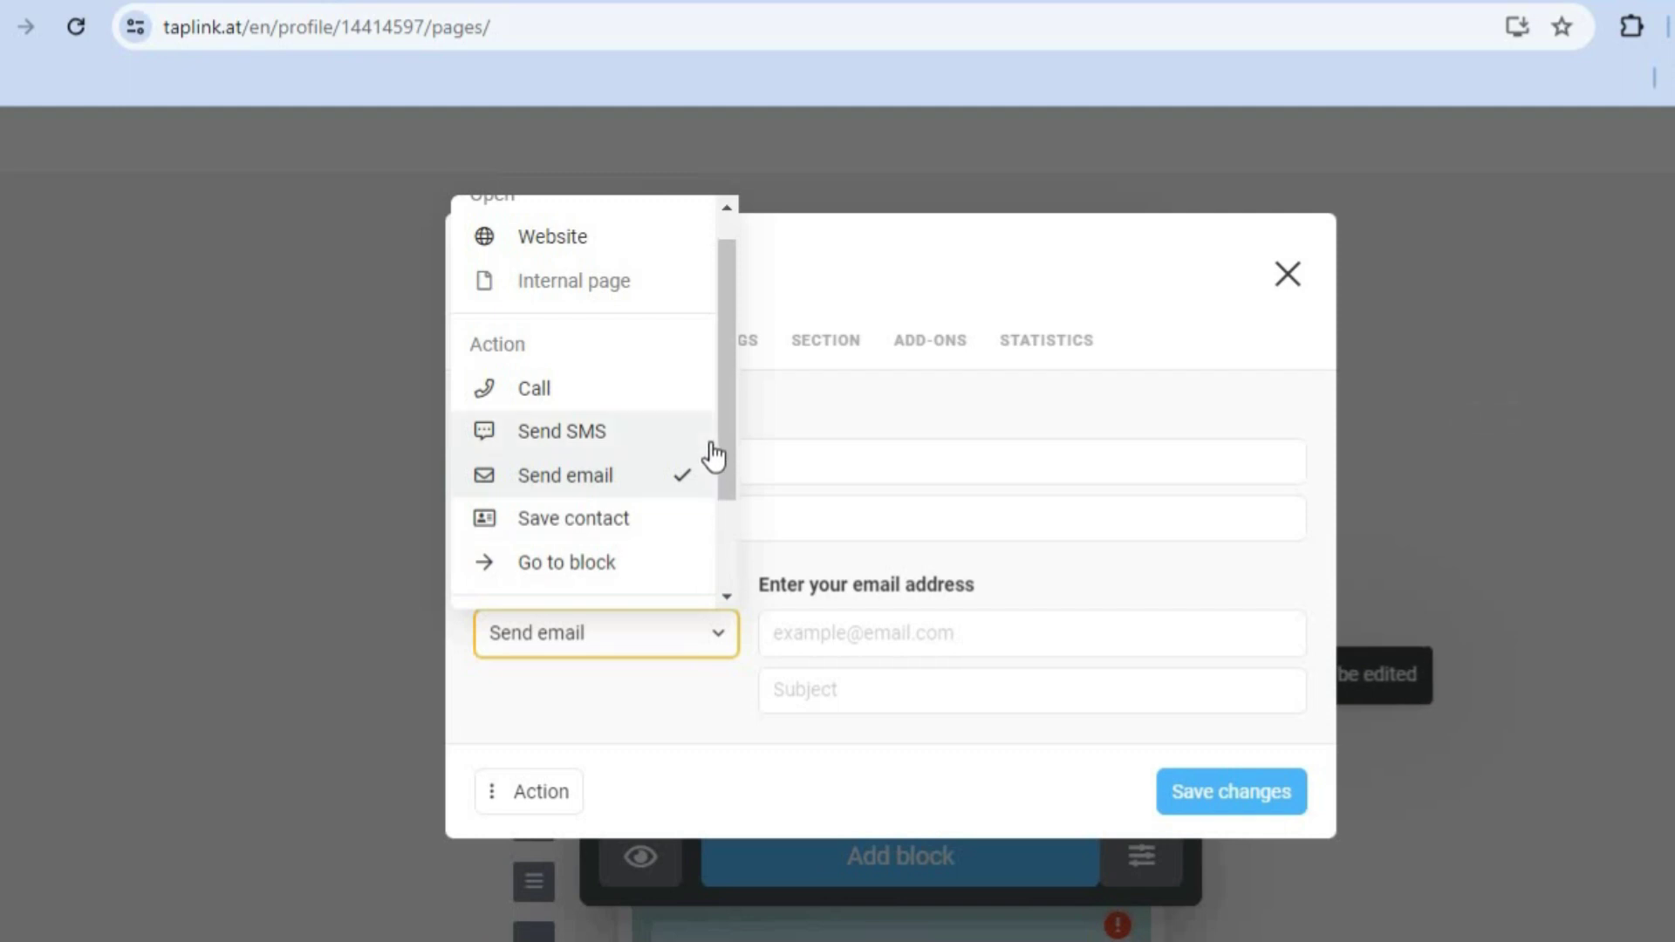
pyautogui.moveTo(721, 447); pyautogui.dragTo(715, 518)
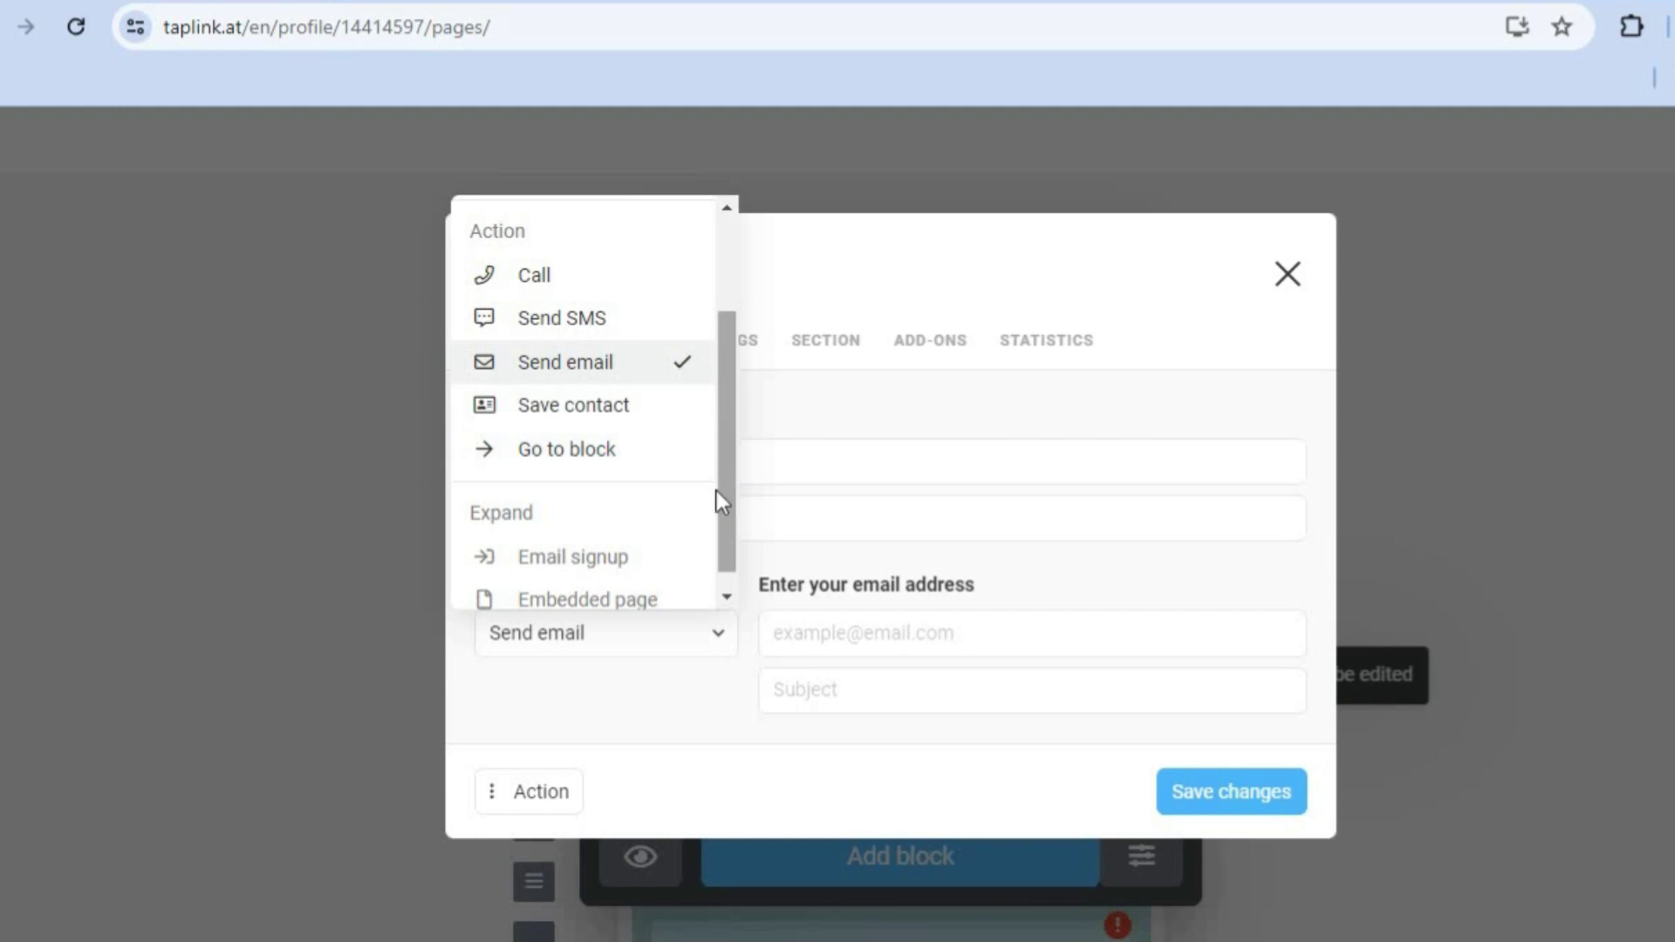
pyautogui.click(630, 454)
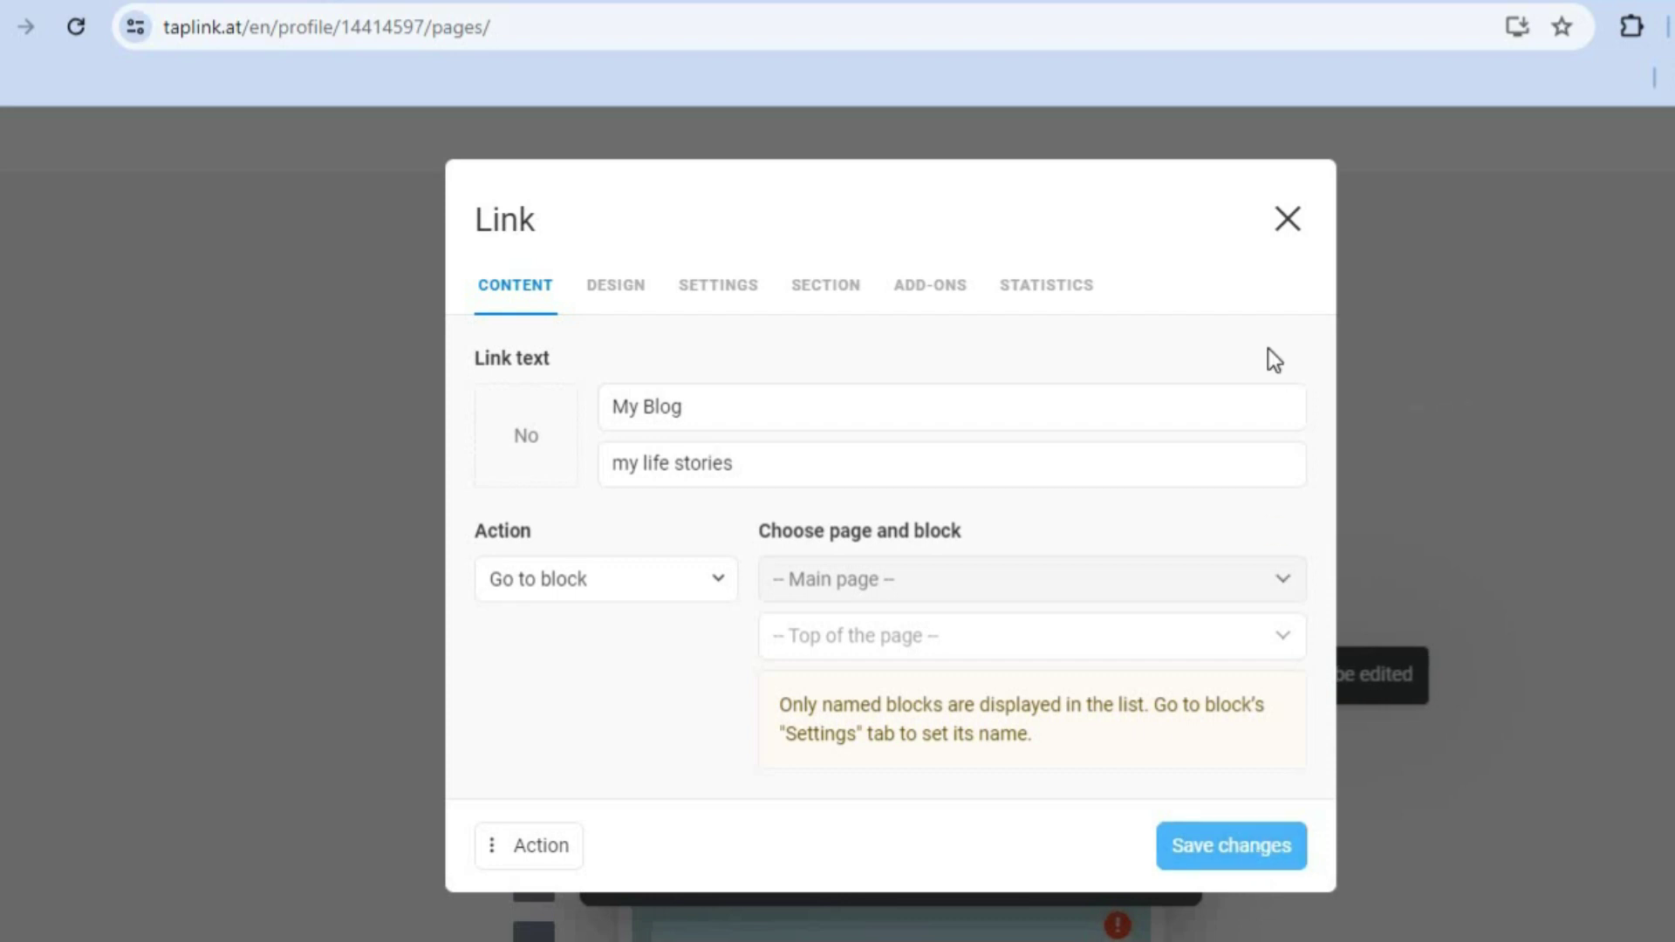
pyautogui.click(1284, 226)
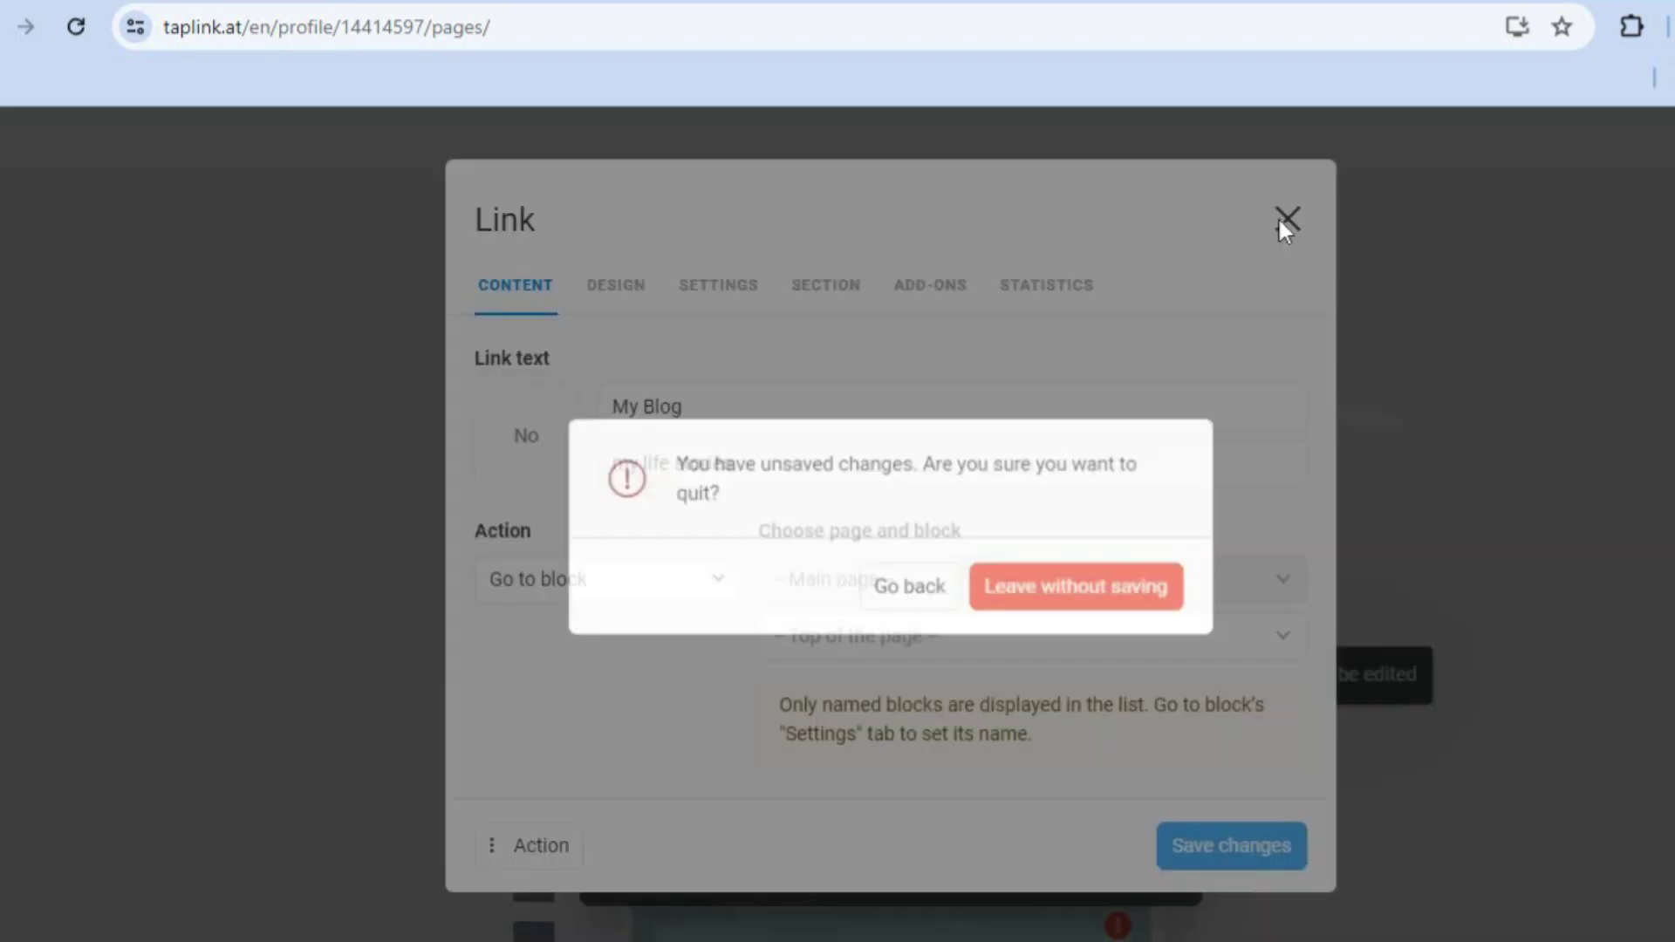
# Step: Leave without saving, then delete the My Blog block and confirm
pyautogui.click(1095, 586)
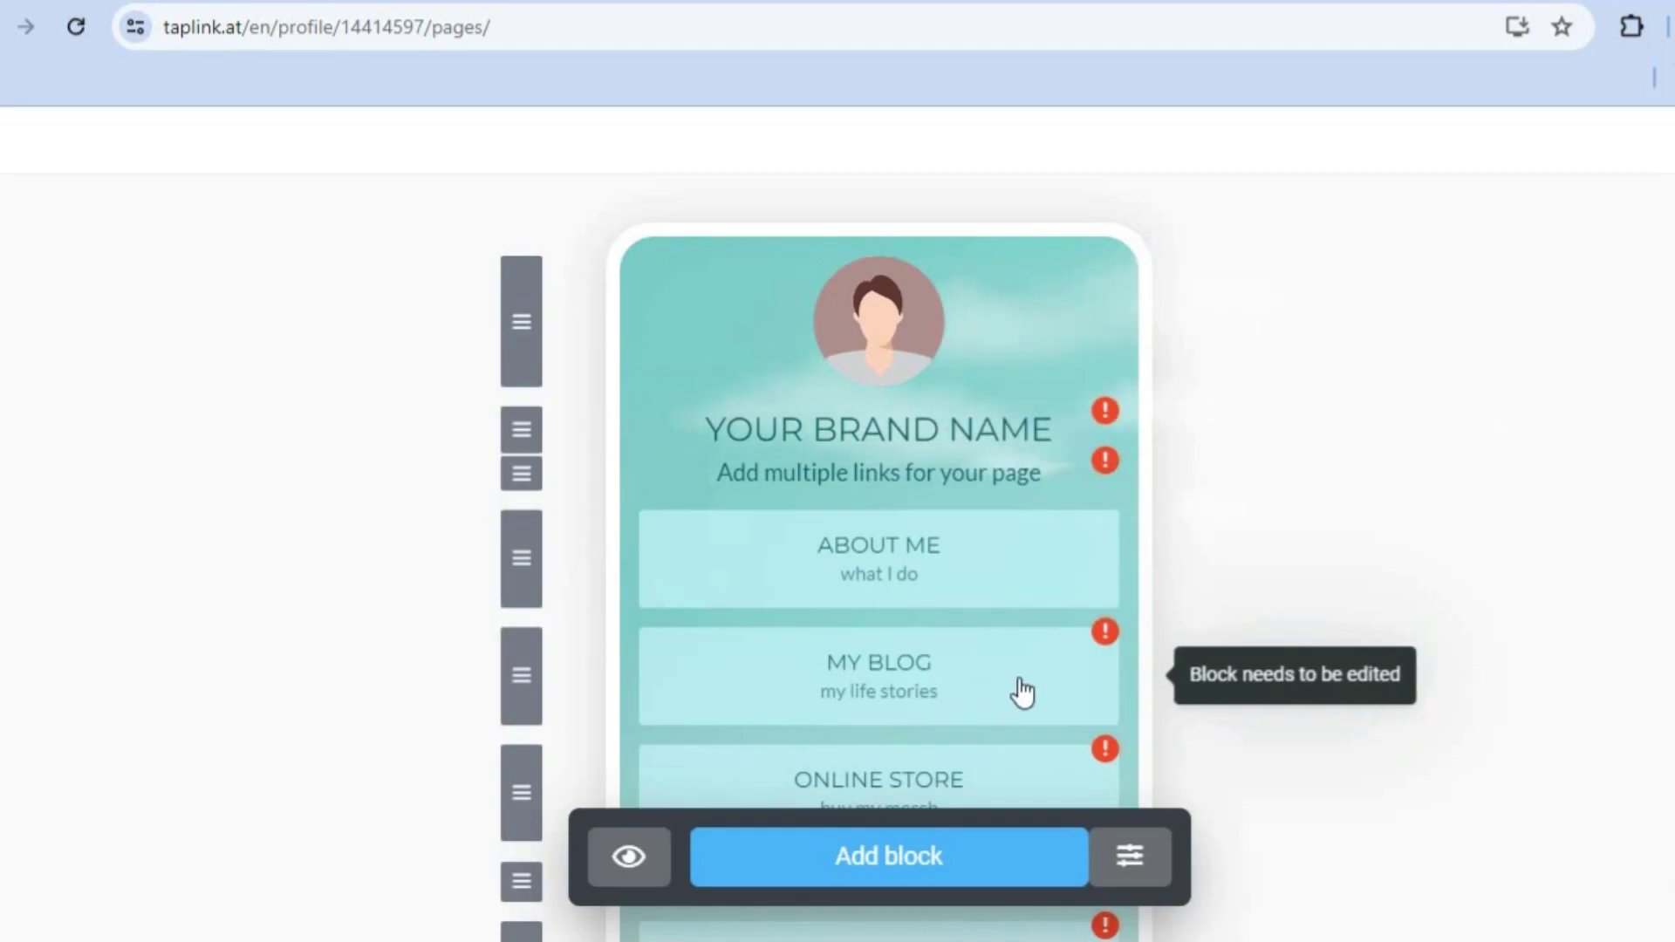
pyautogui.click(1069, 667)
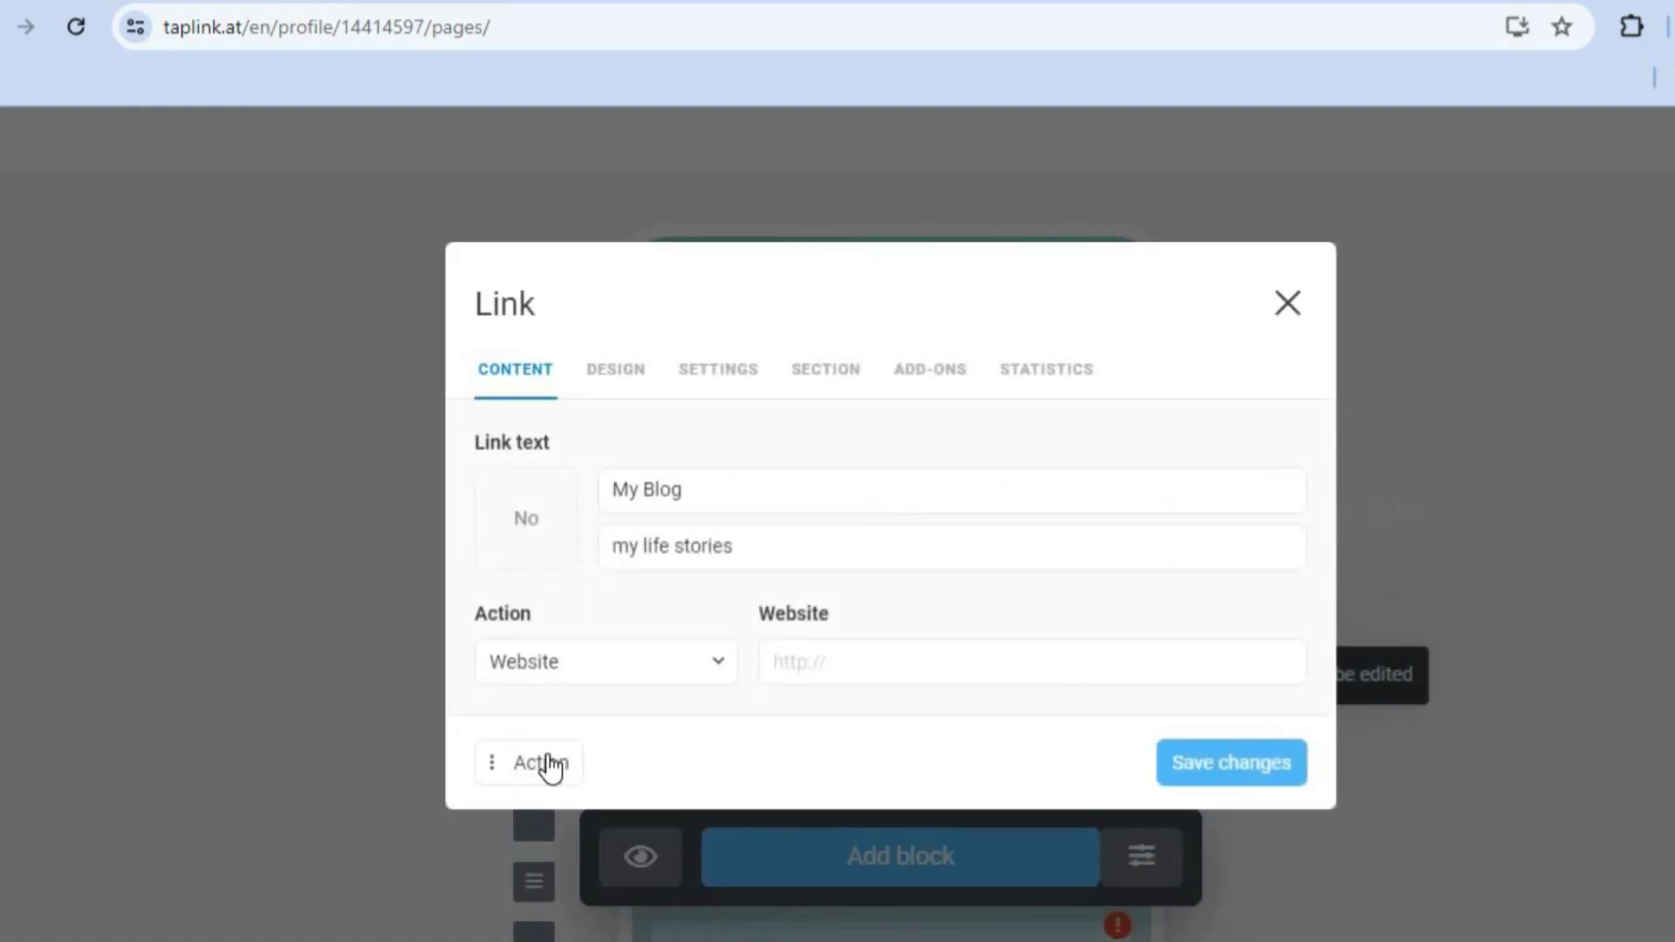
pyautogui.click(547, 766)
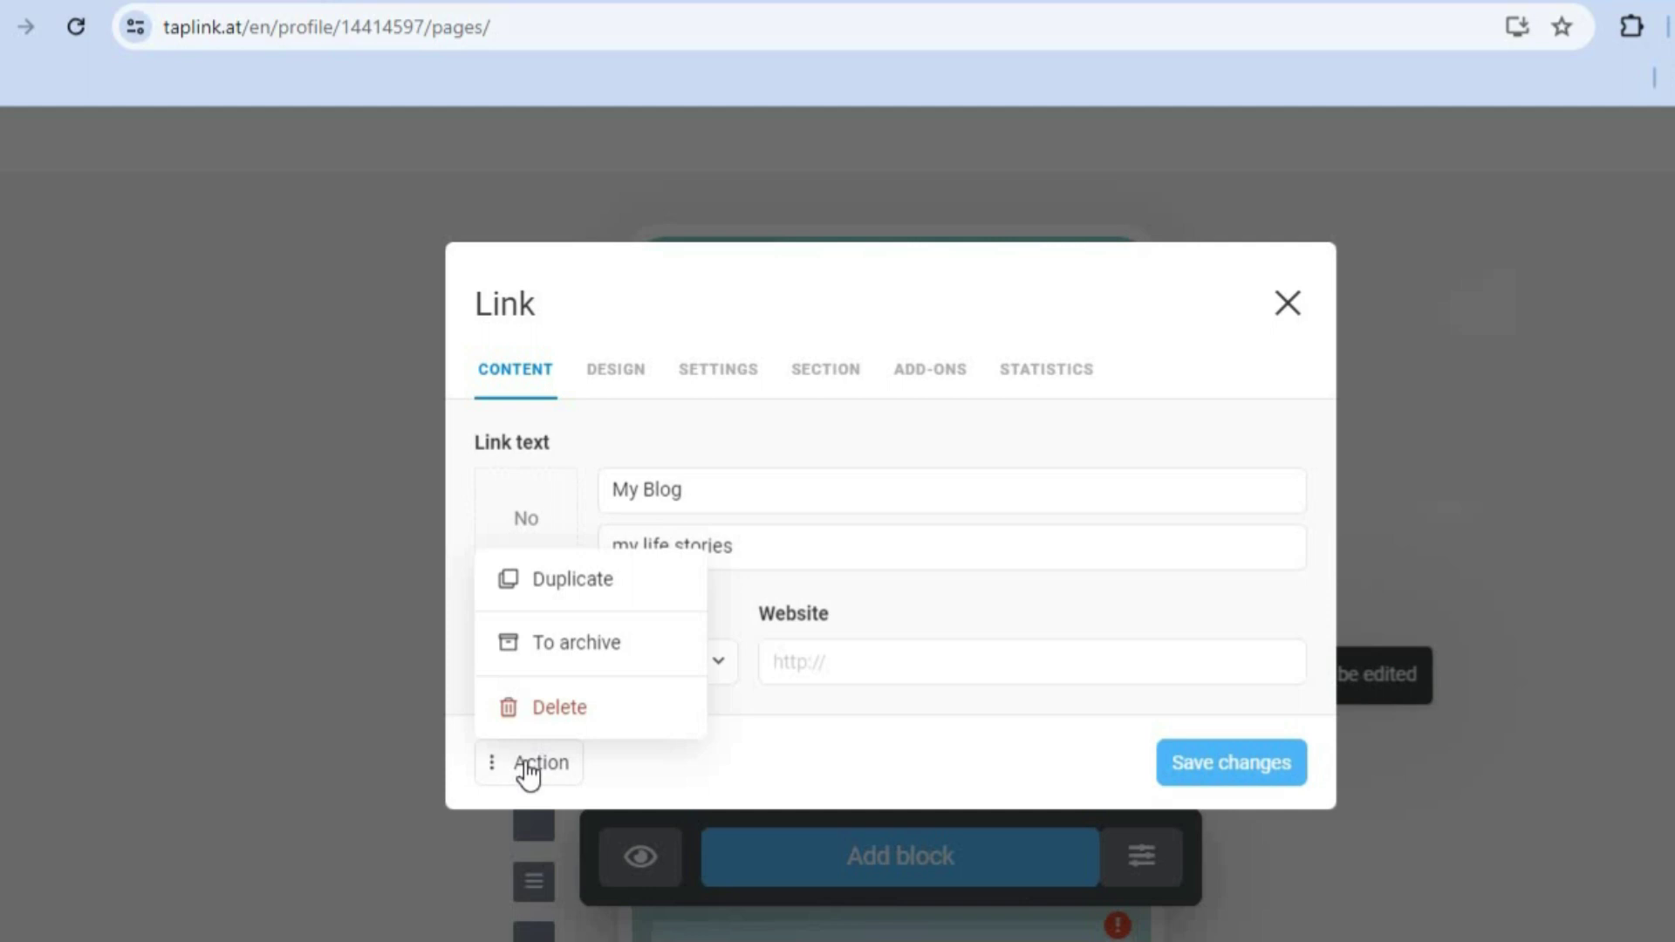
pyautogui.click(559, 709)
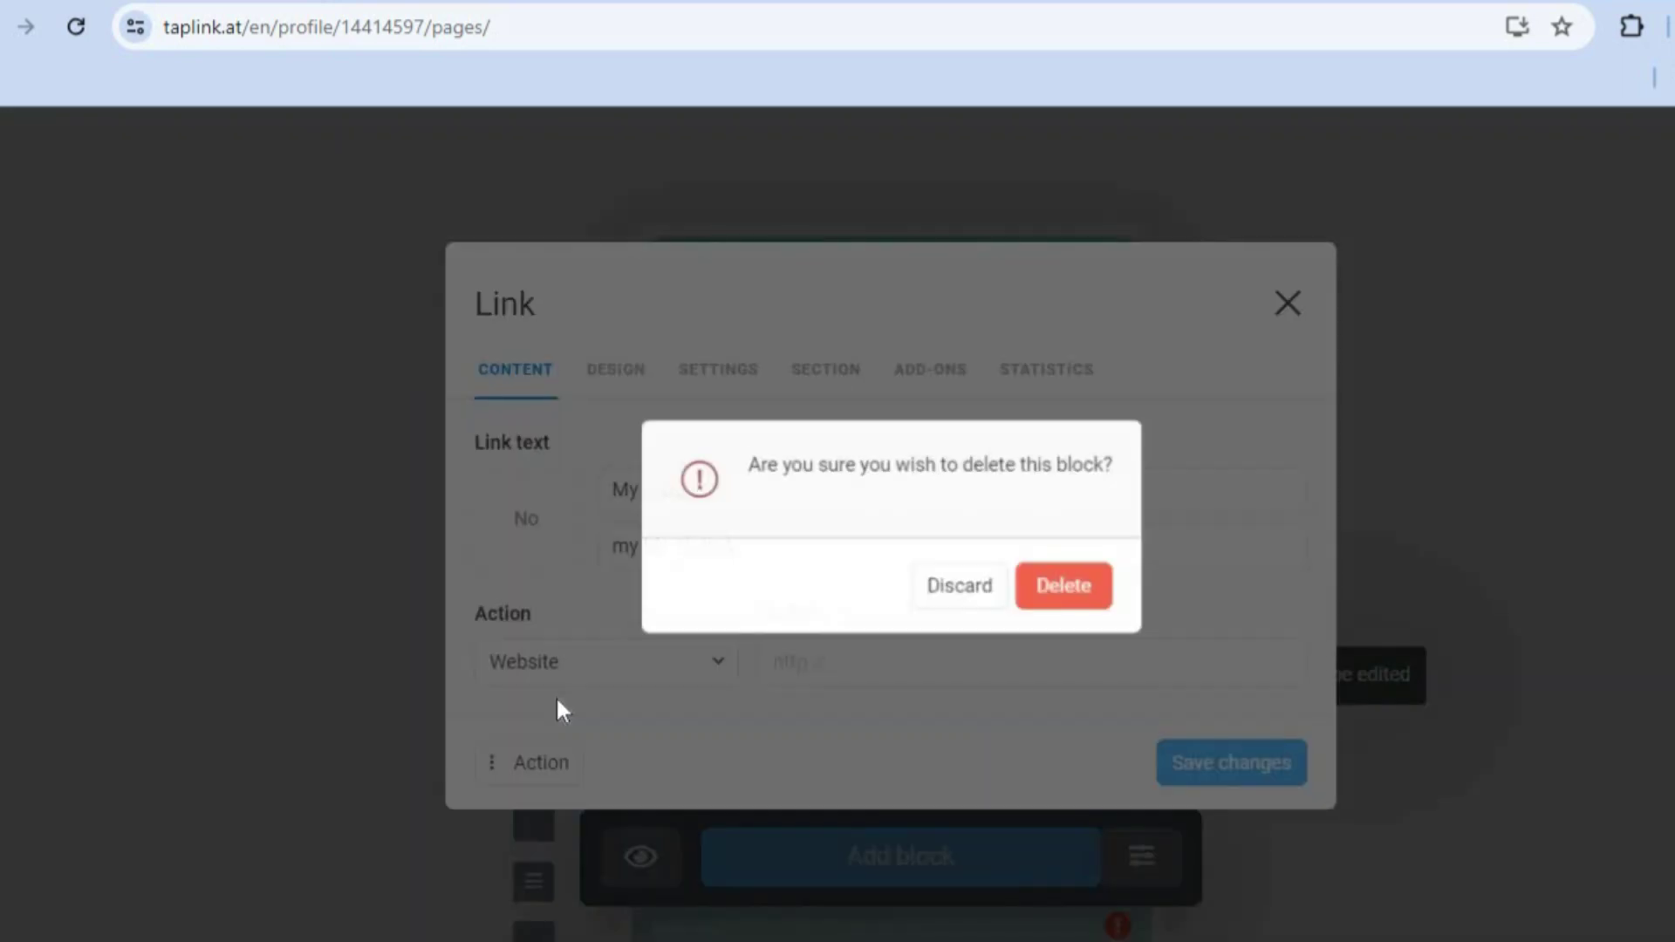
pyautogui.click(1078, 584)
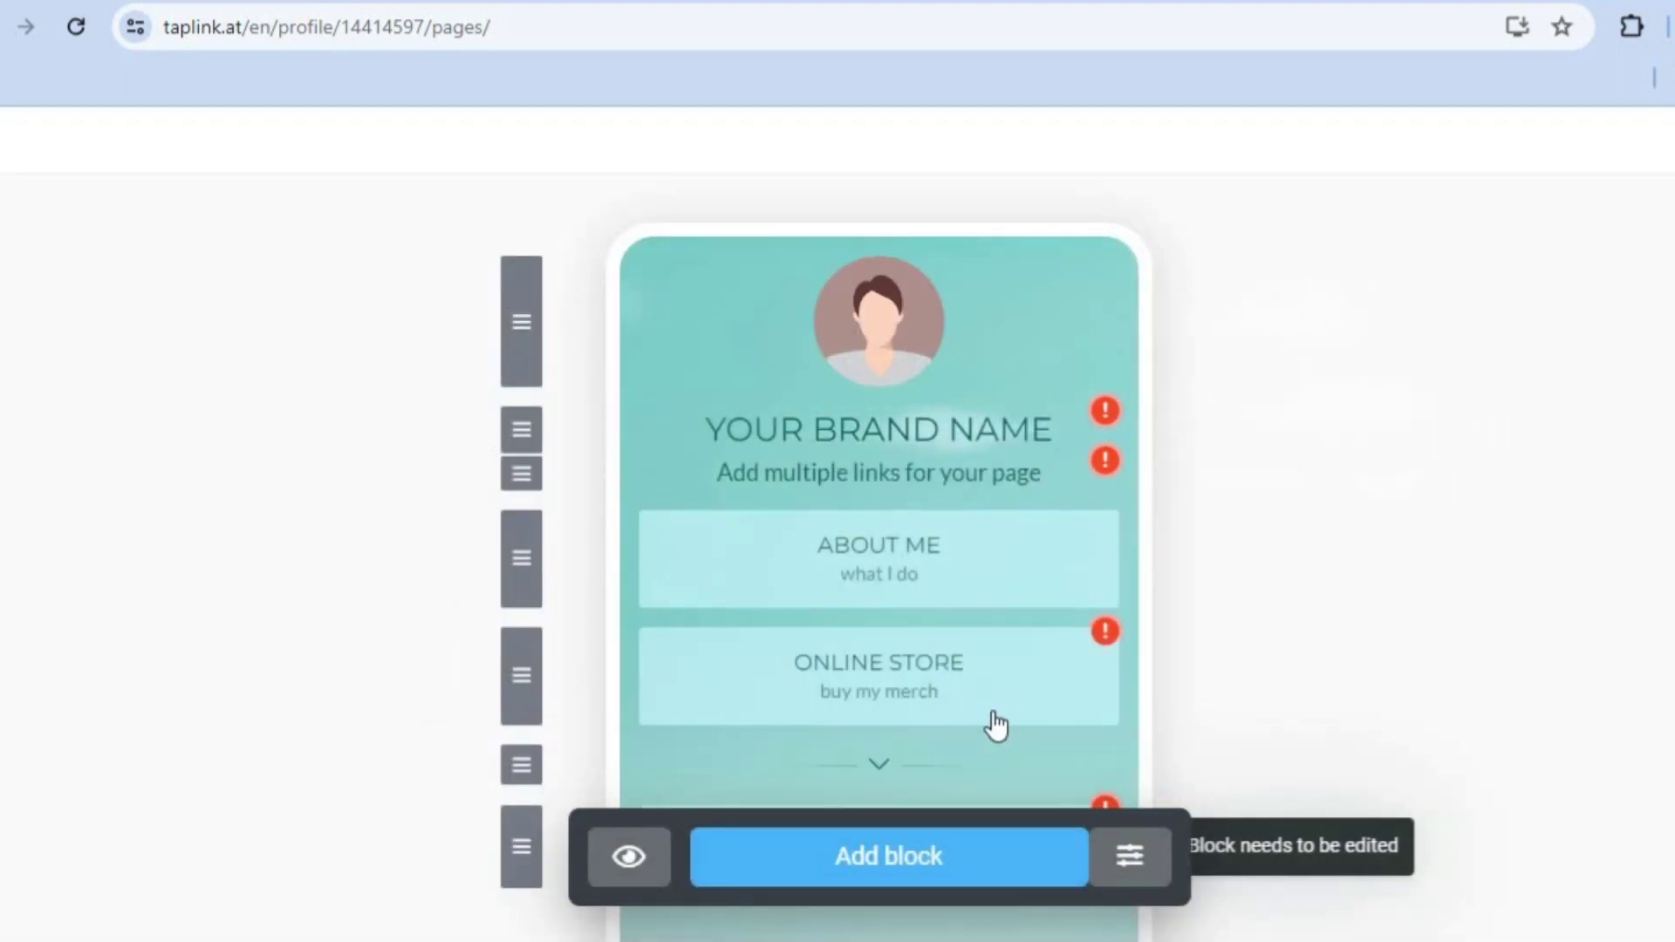
# Step: Drag the Contact Me block up between About Me and Online Store
pyautogui.scroll(-4, 996, 725)
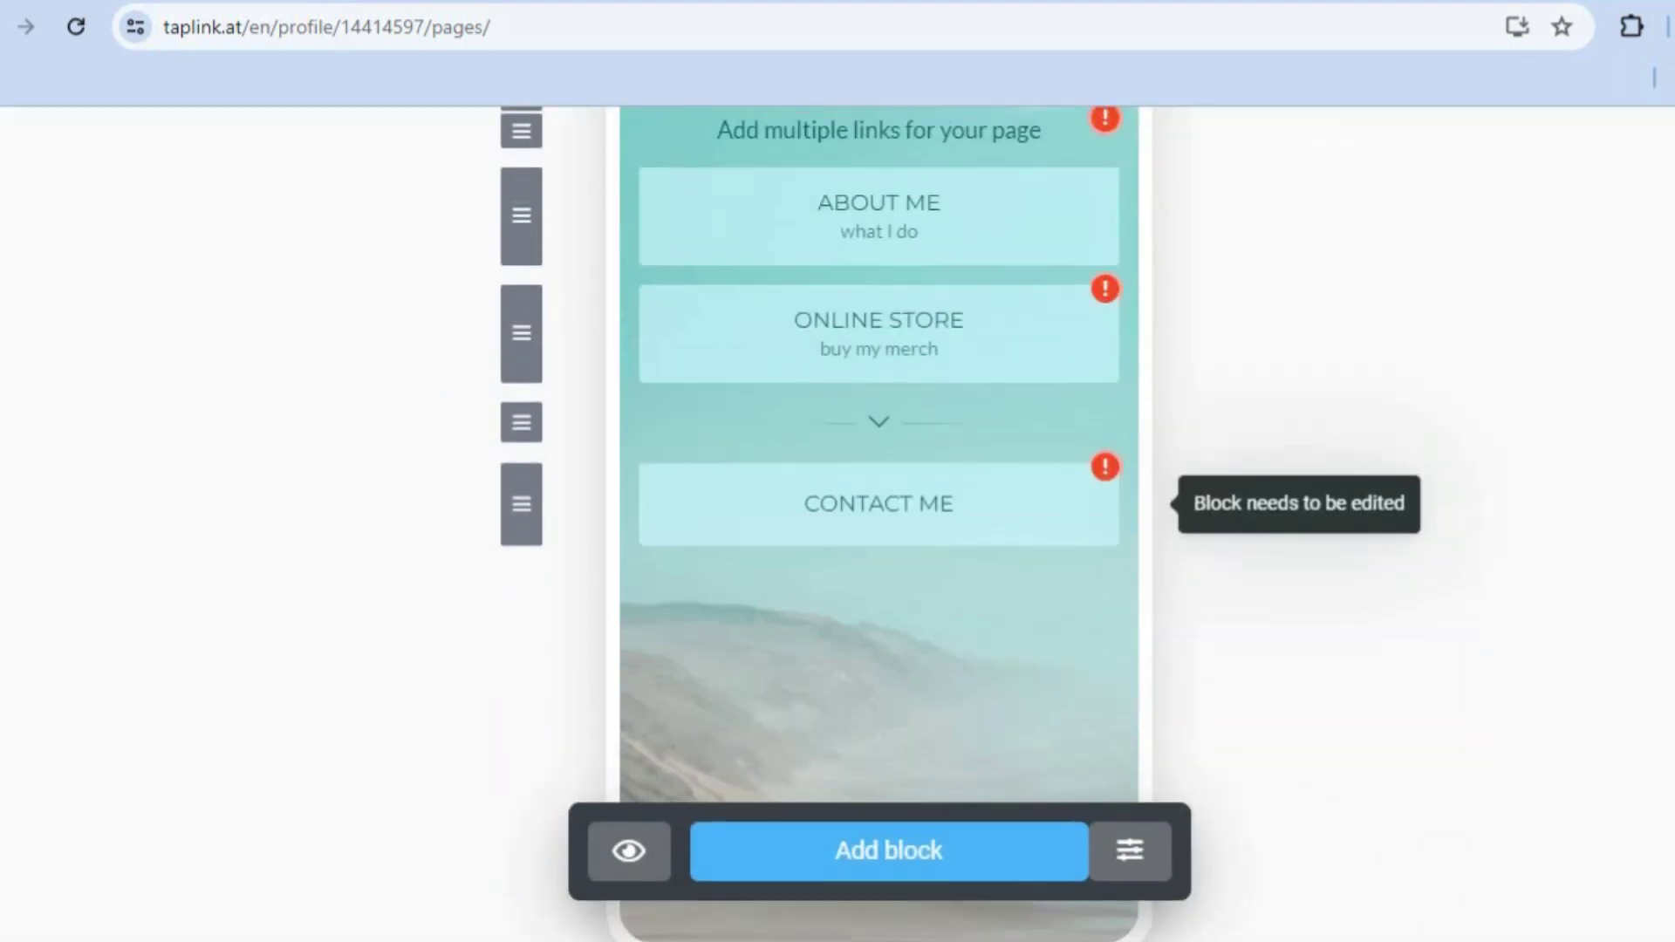
pyautogui.scroll(1, 1007, 776)
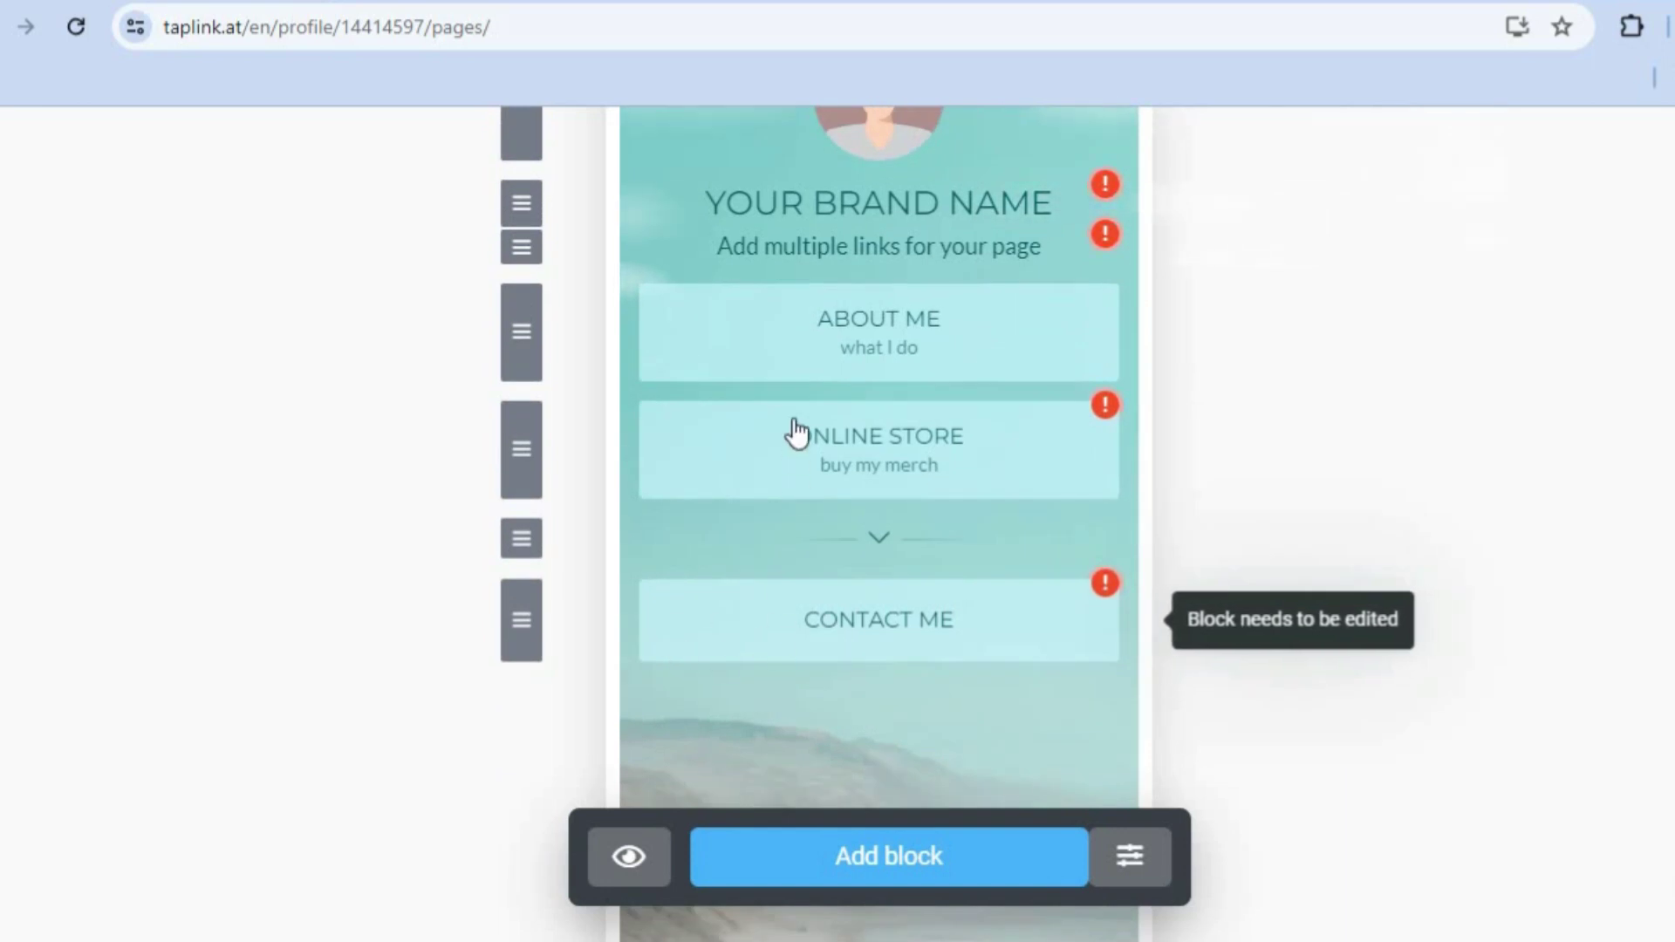
pyautogui.click(790, 618)
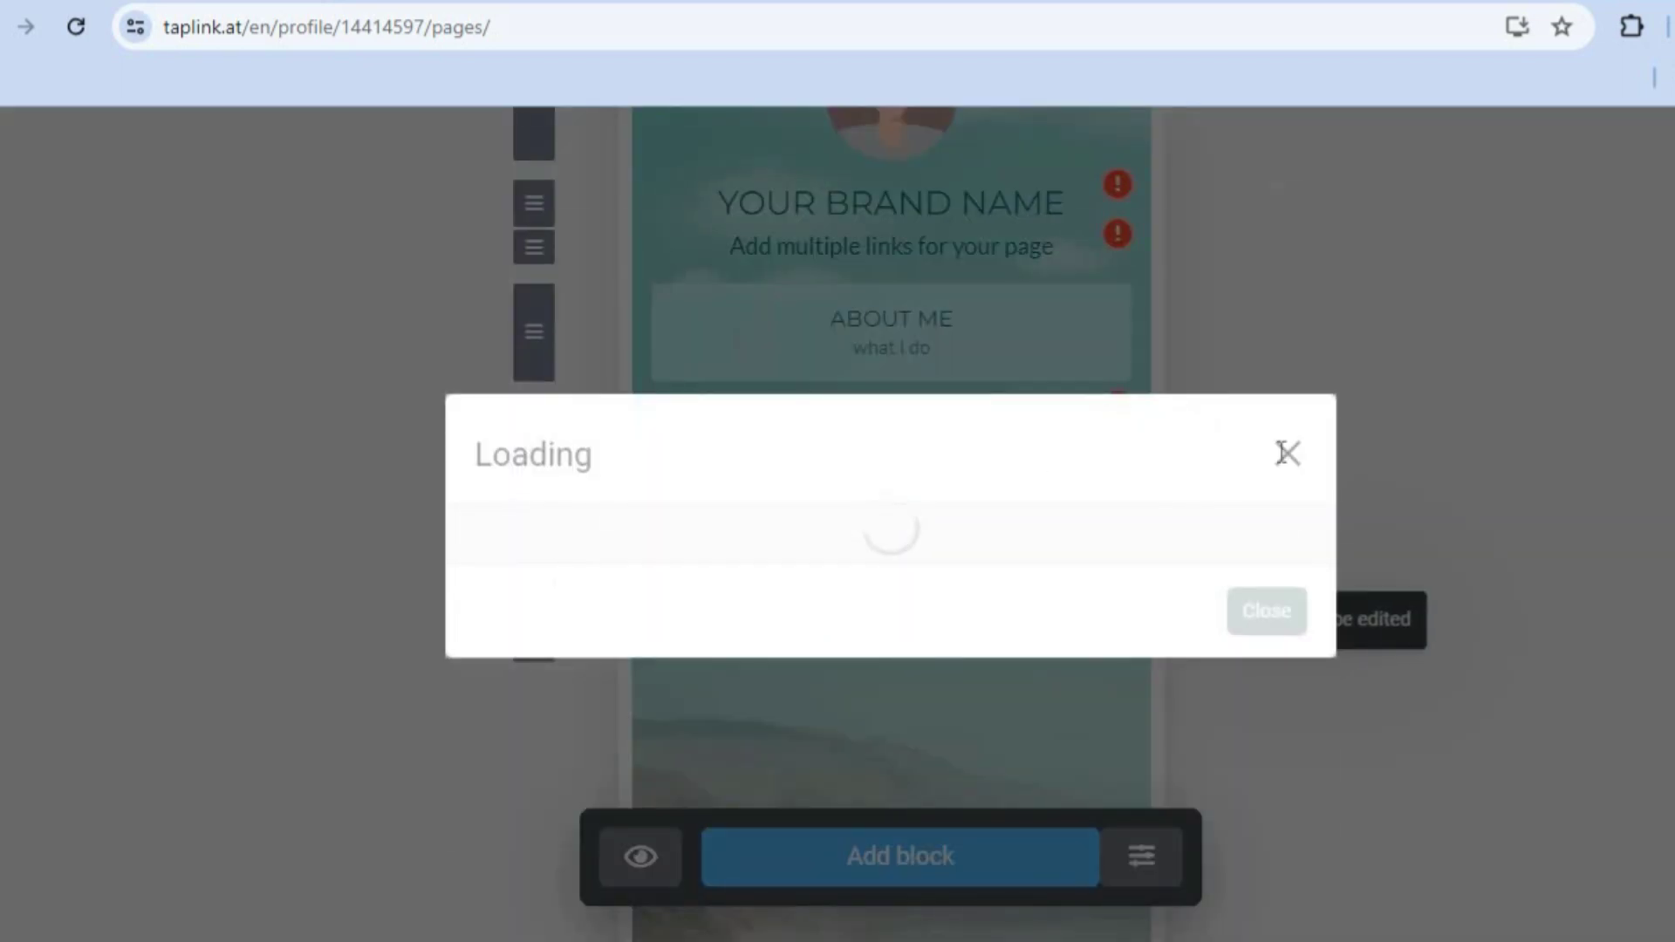
pyautogui.click(1272, 295)
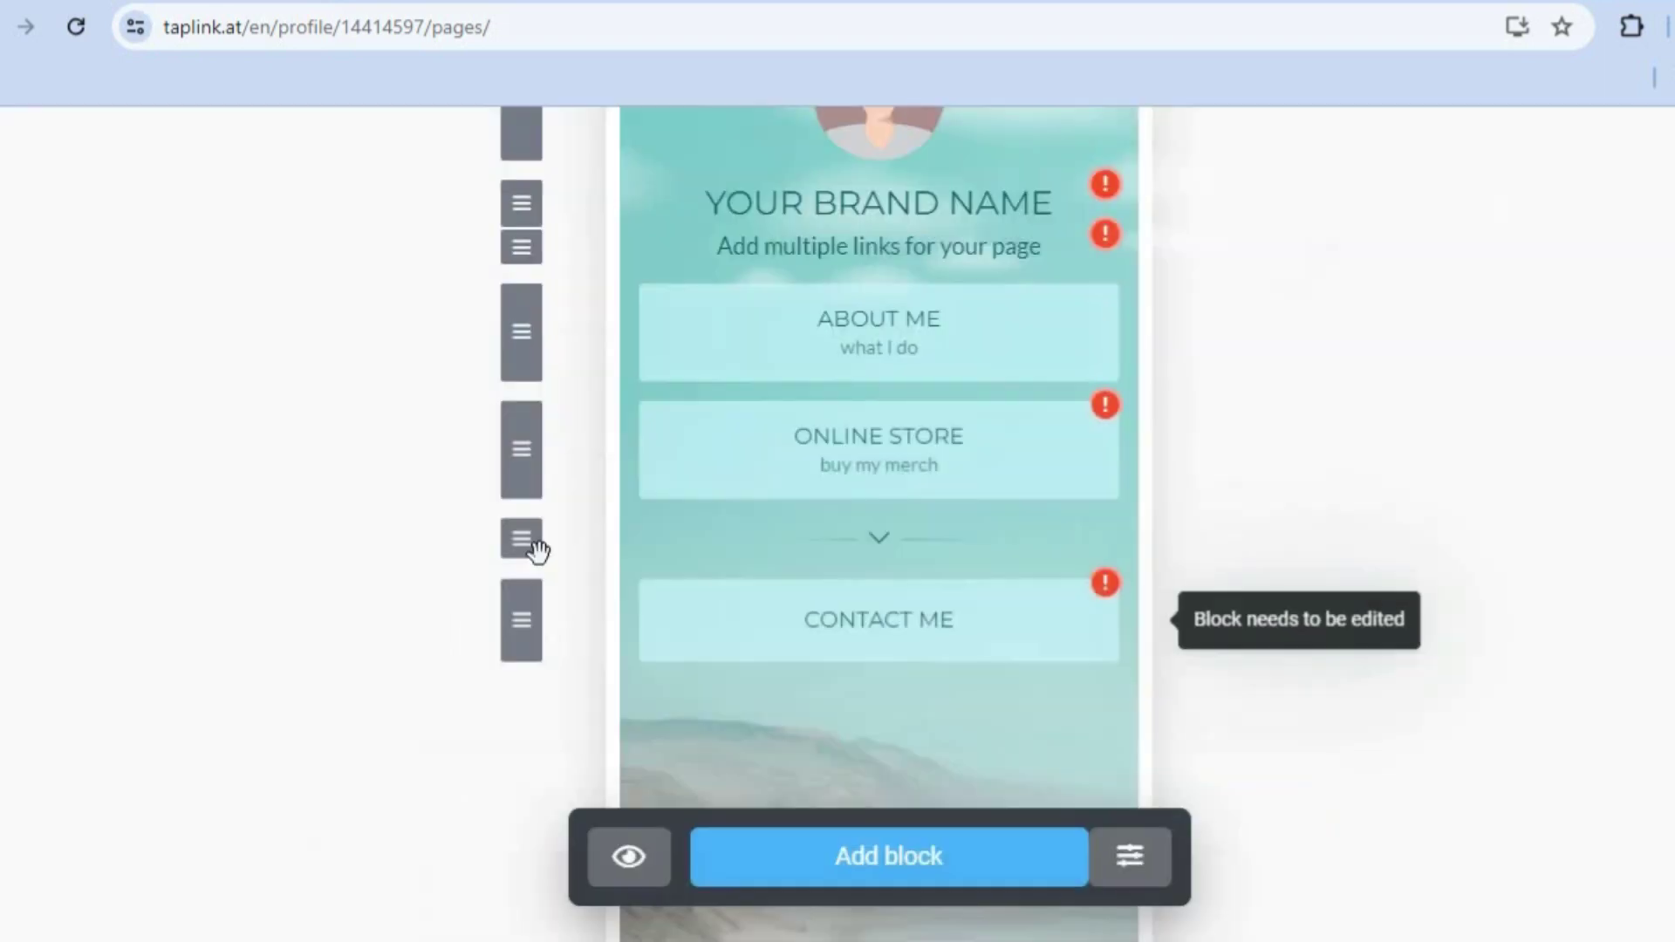
pyautogui.moveTo(523, 617); pyautogui.dragTo(532, 444)
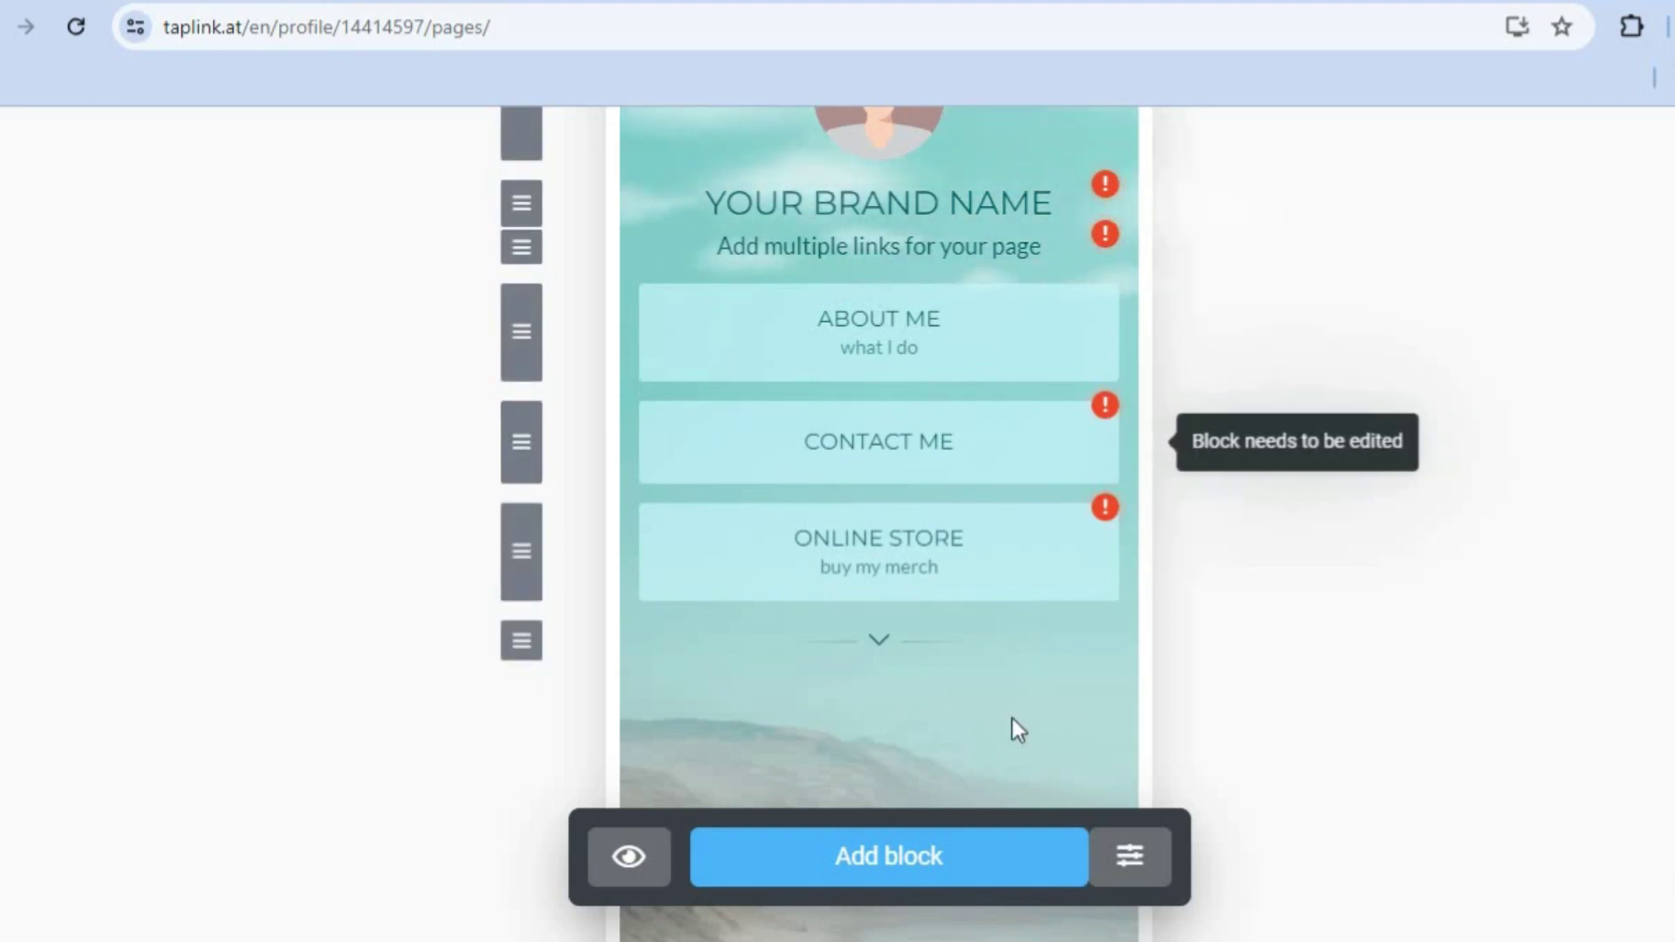
# Step: Add a new Form and payments block, opening the Application form editor with Name and Email fields
pyautogui.click(946, 845)
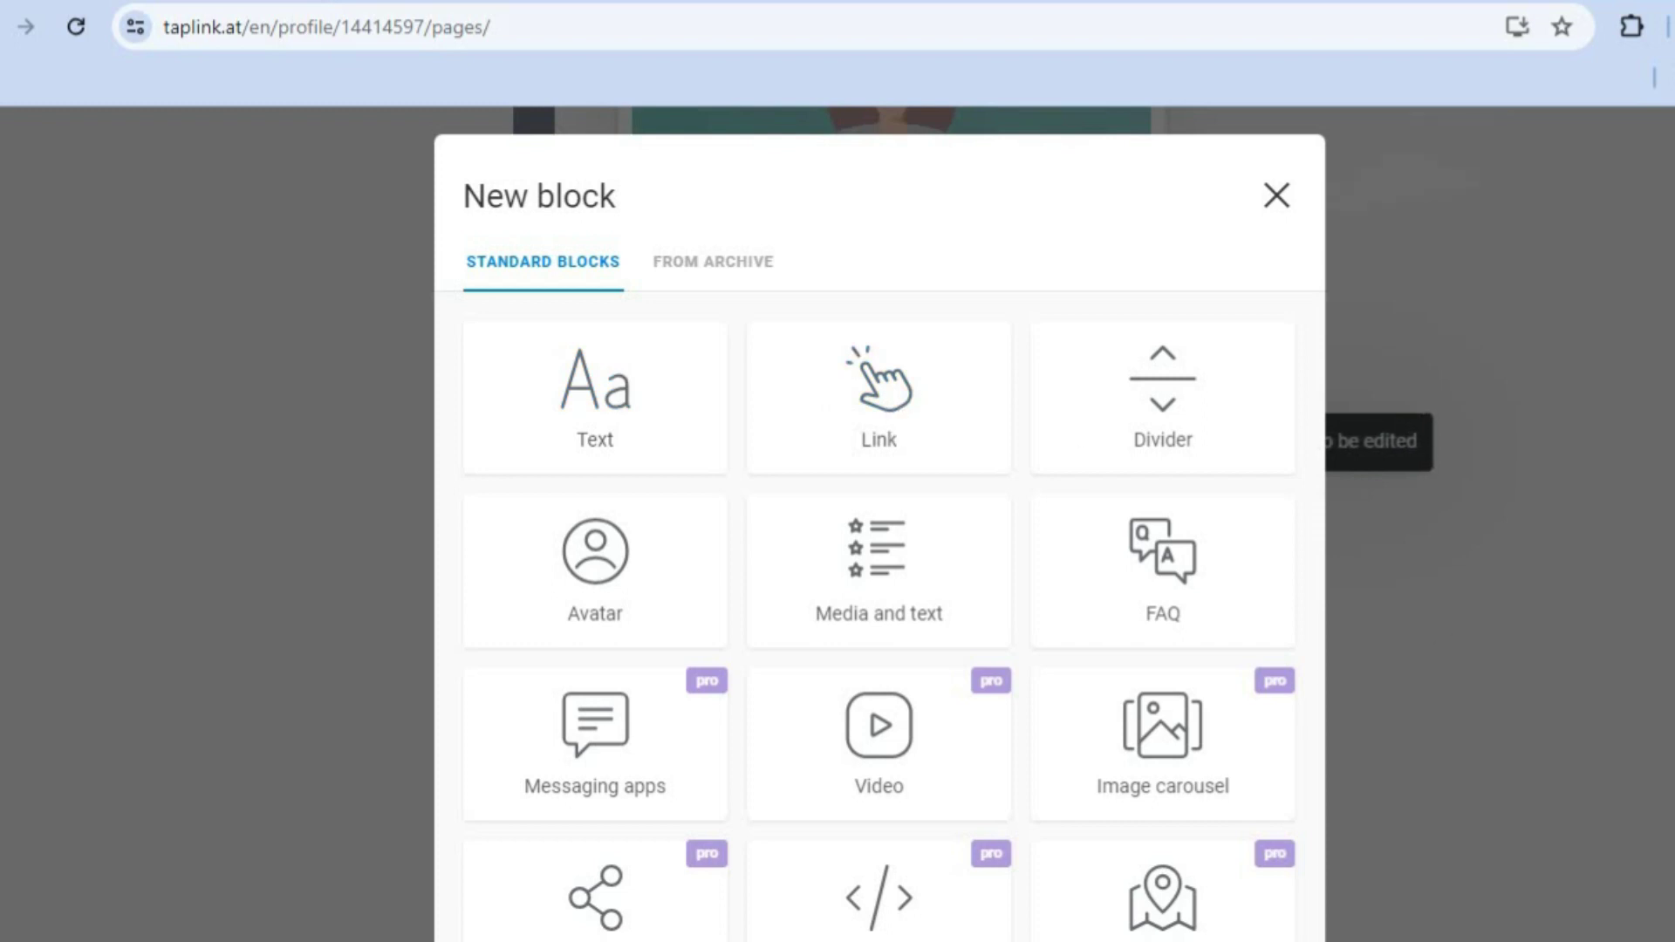
pyautogui.scroll(-4, 879, 523)
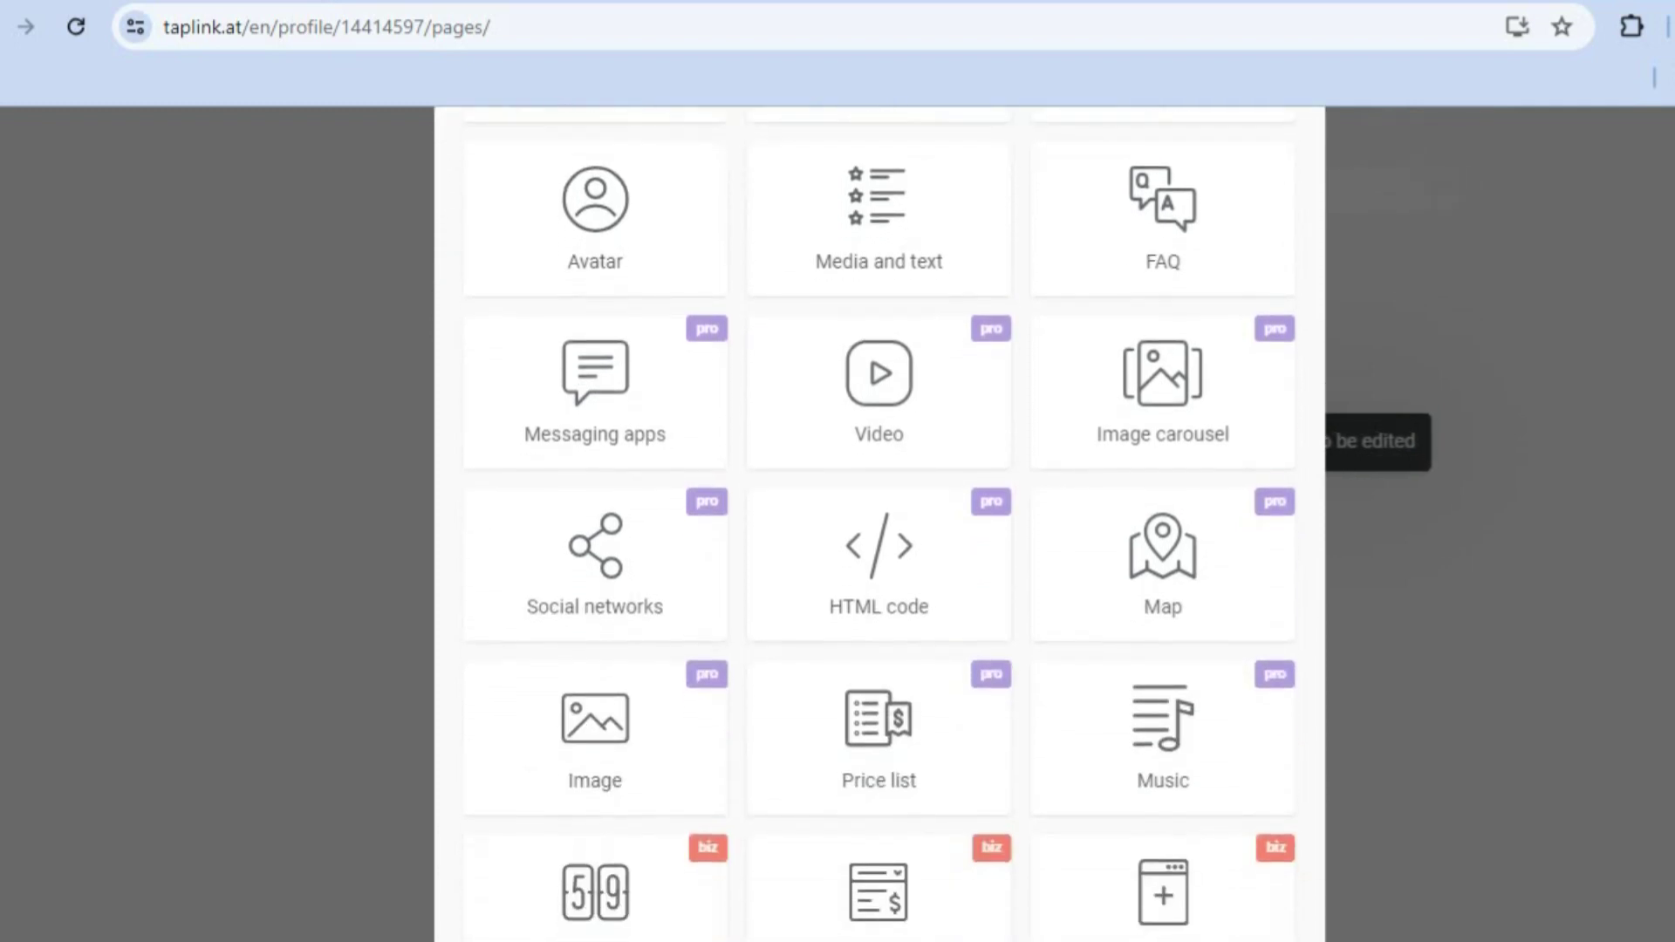
pyautogui.scroll(-2, 879, 523)
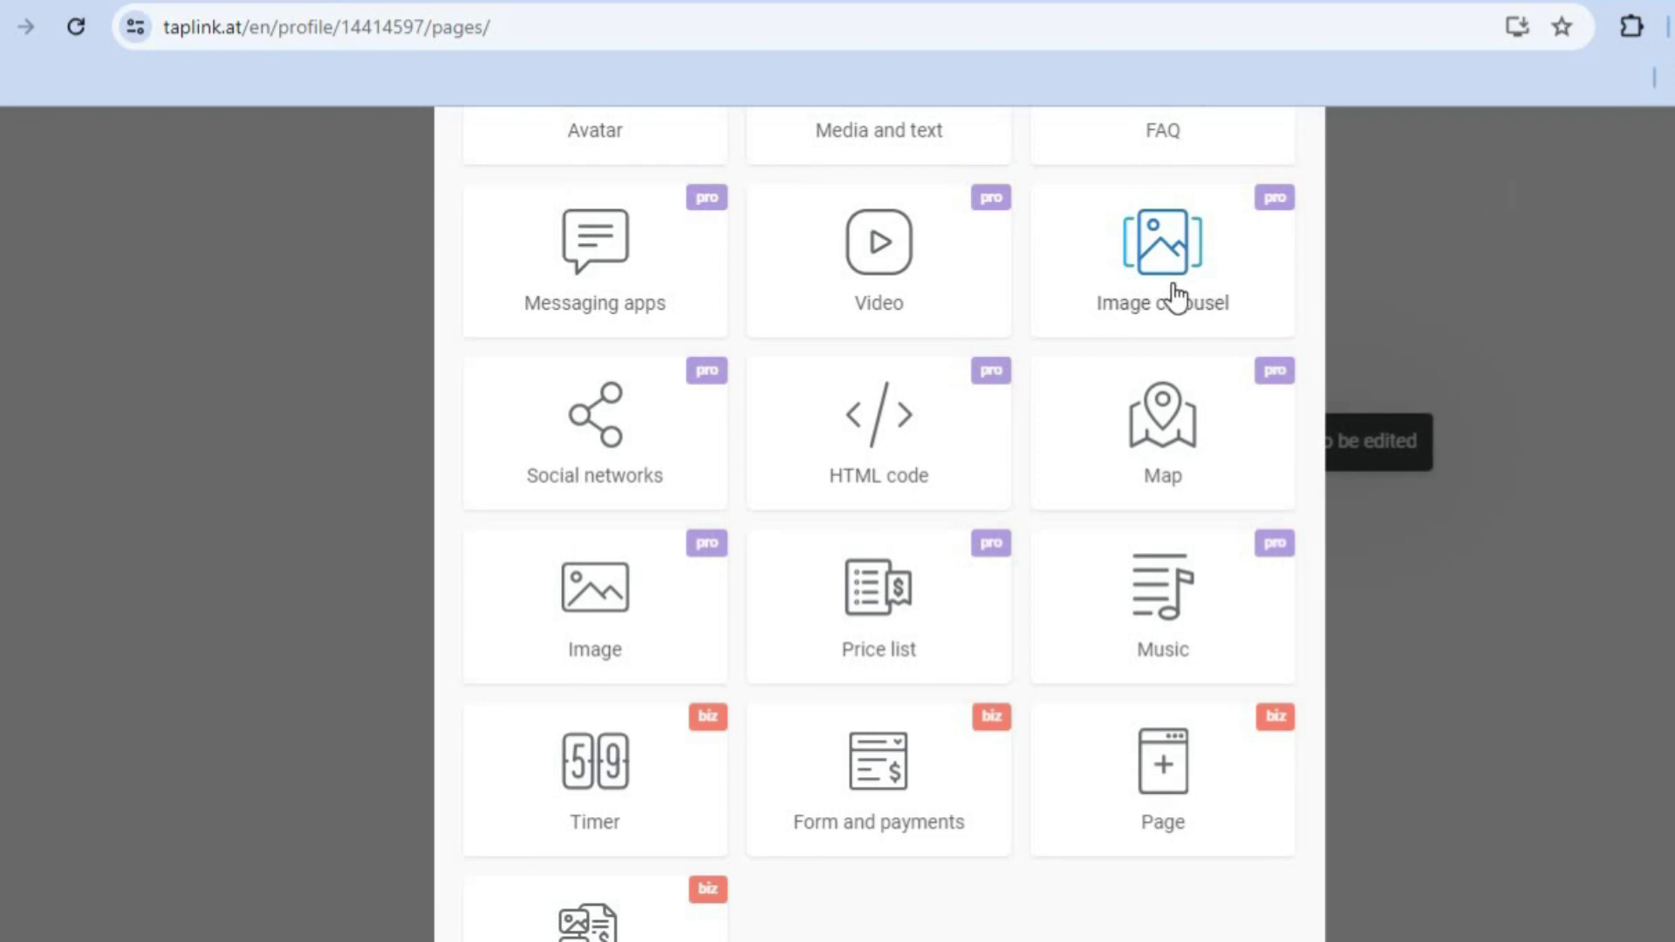
pyautogui.click(903, 793)
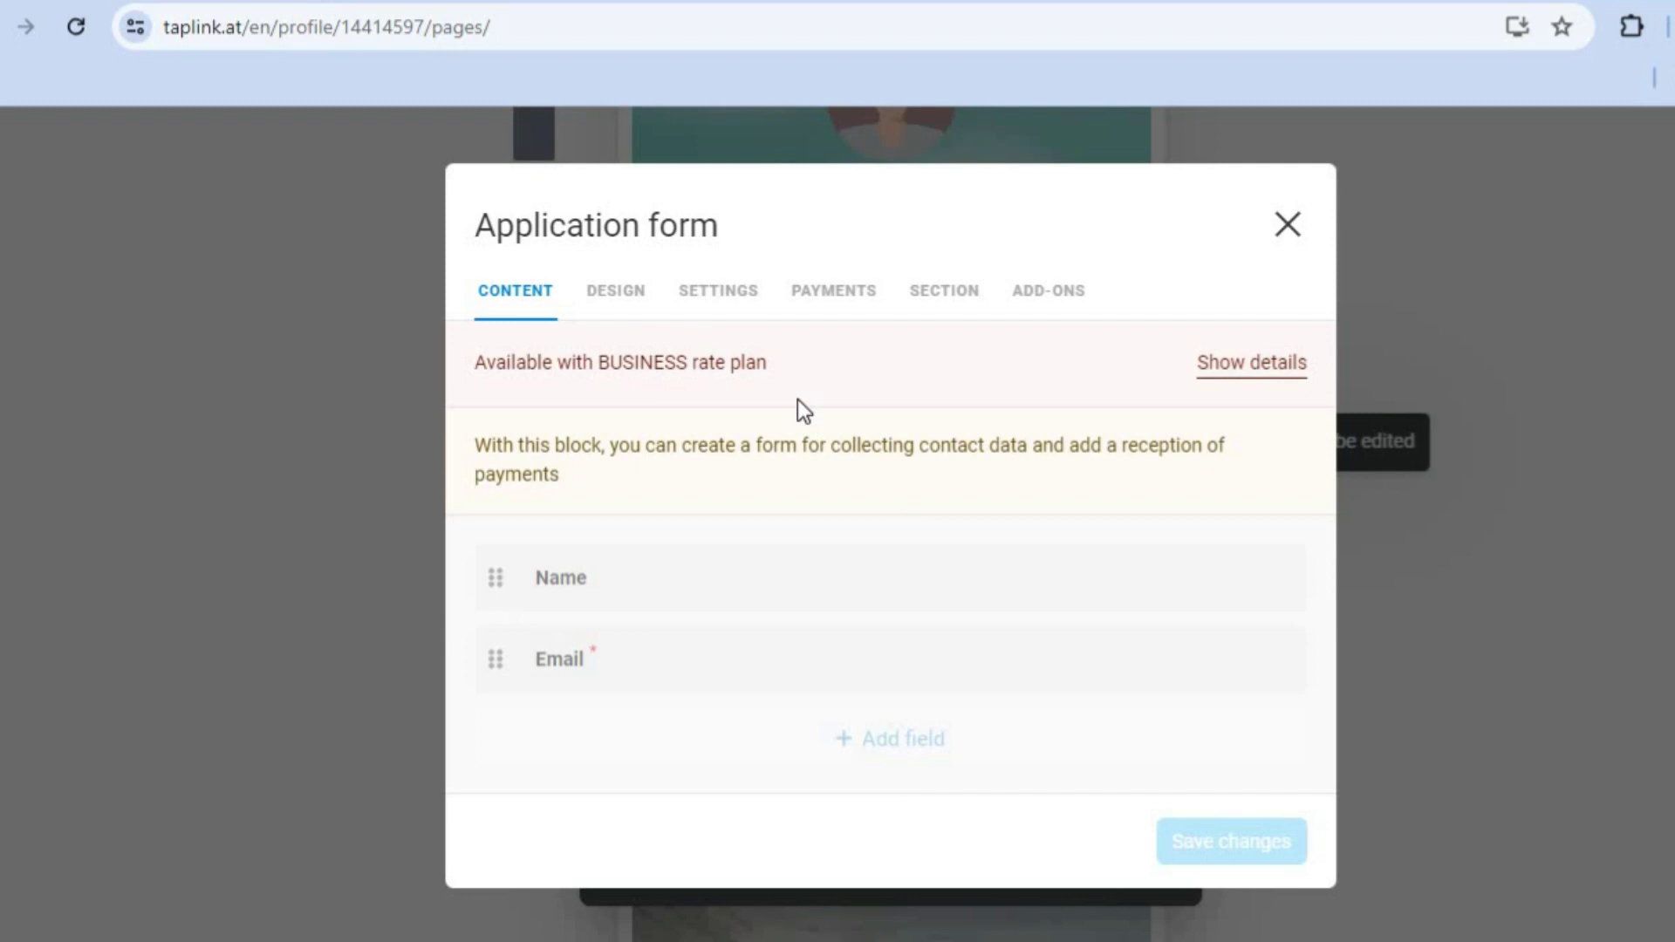
# Step: Review the pricing plans behind the BUSINESS plan requirement
pyautogui.click(1256, 371)
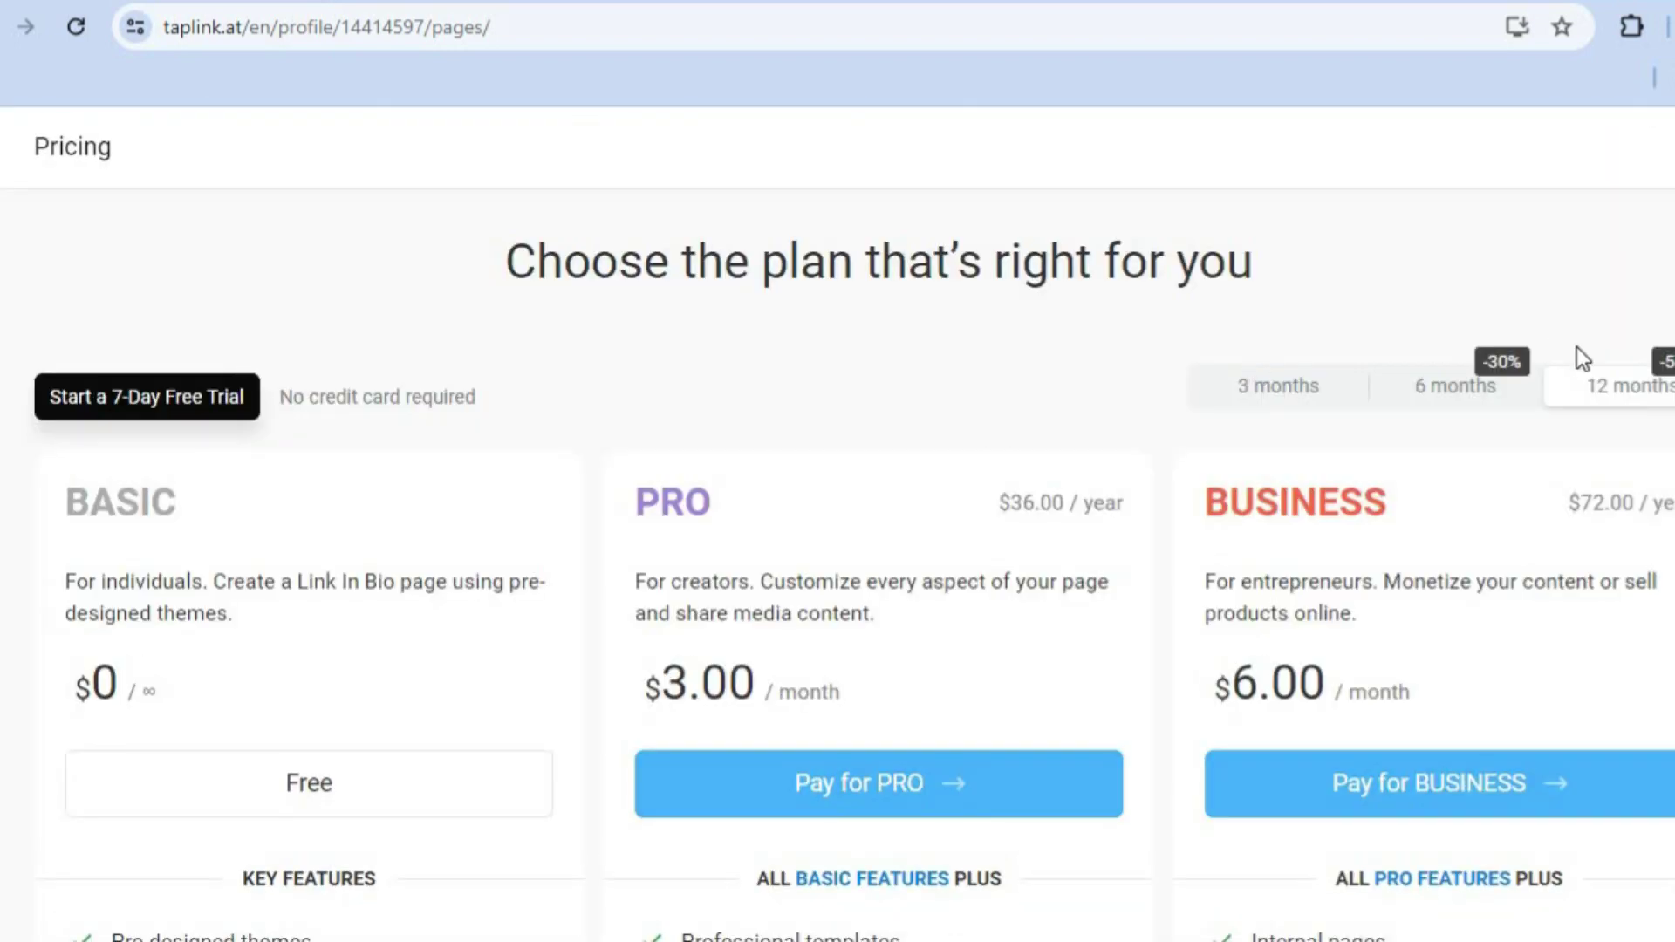
pyautogui.scroll(-3, 853, 577)
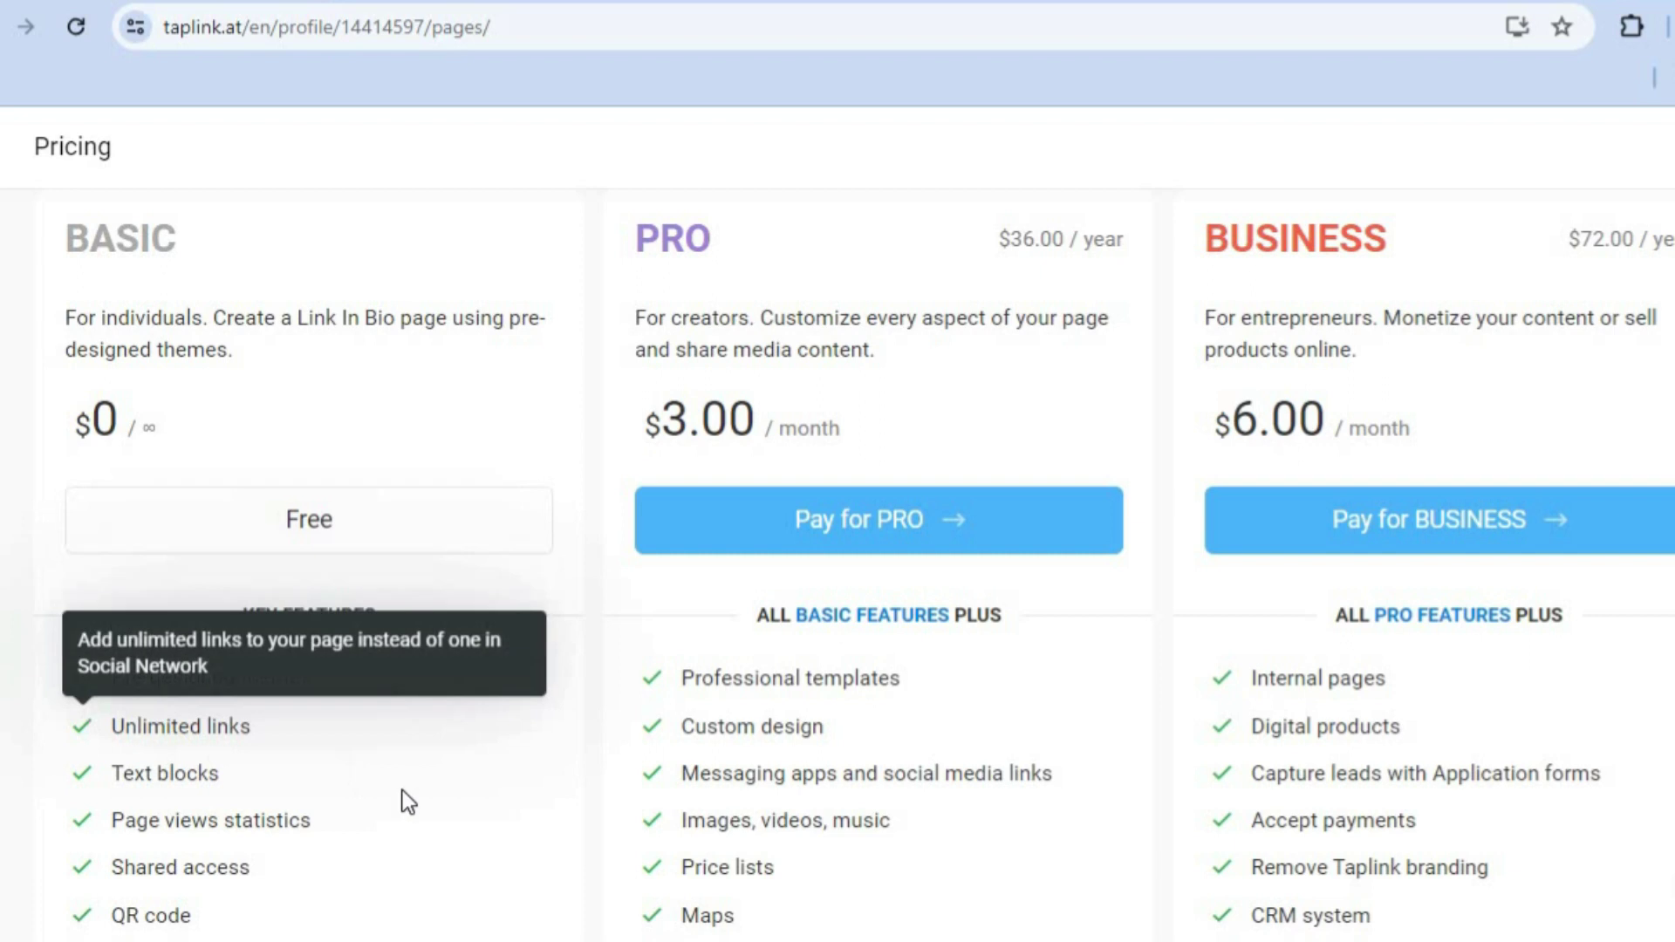
pyautogui.moveTo(310, 729)
pyautogui.moveTo(1542, 684)
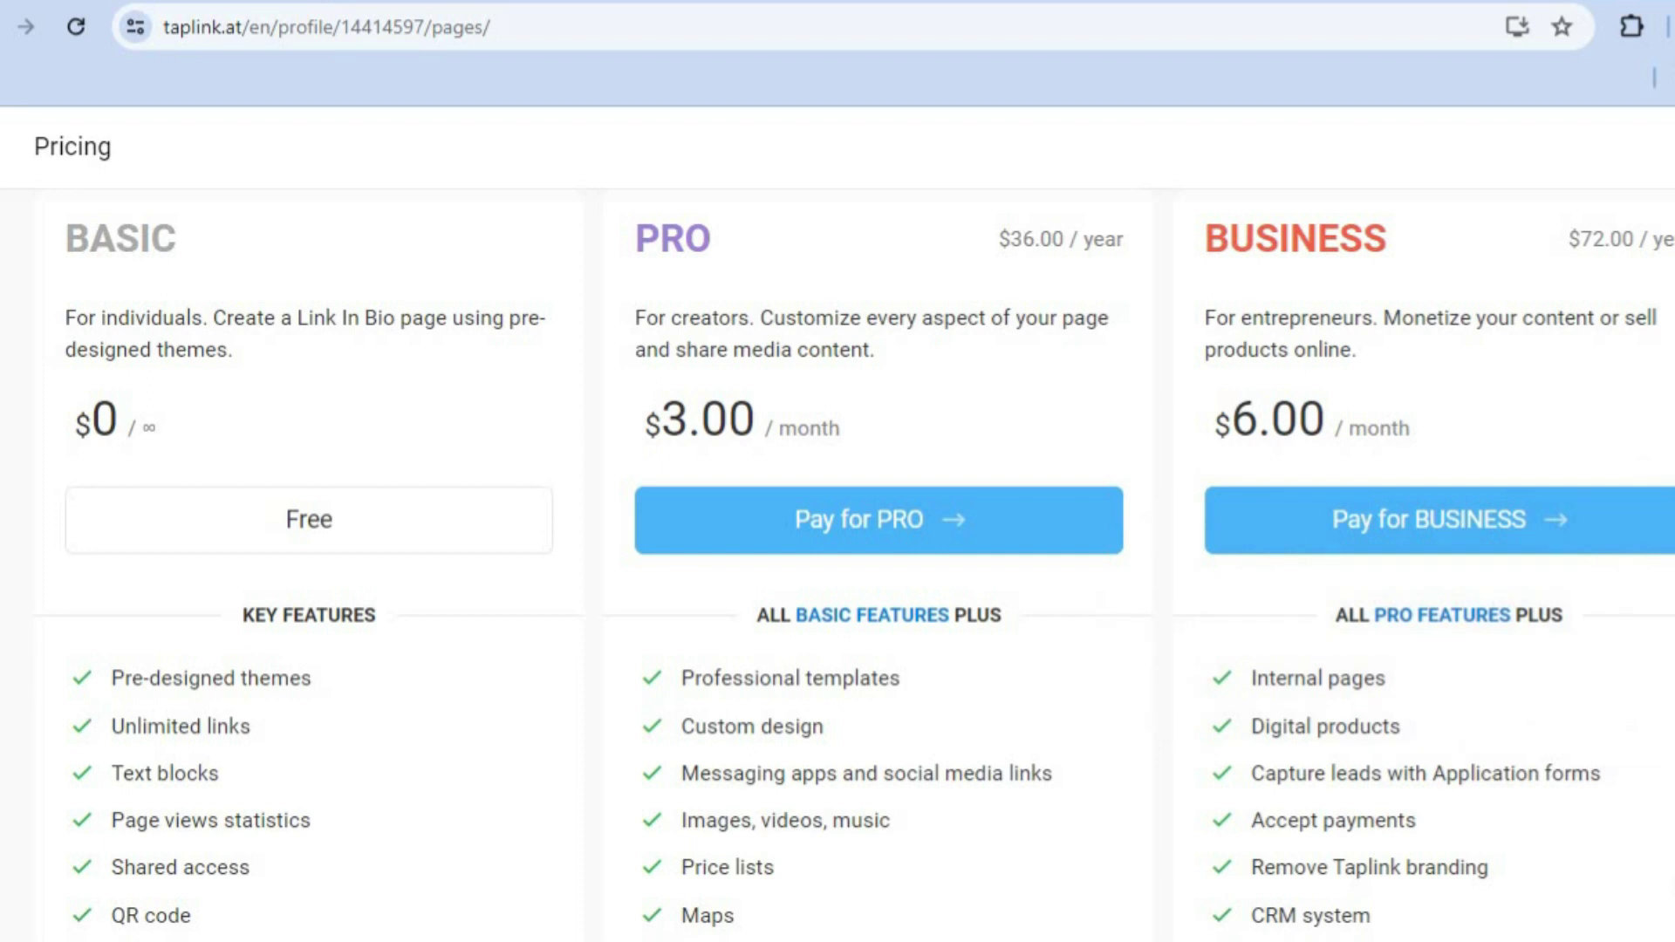
pyautogui.scroll(-3, 870, 568)
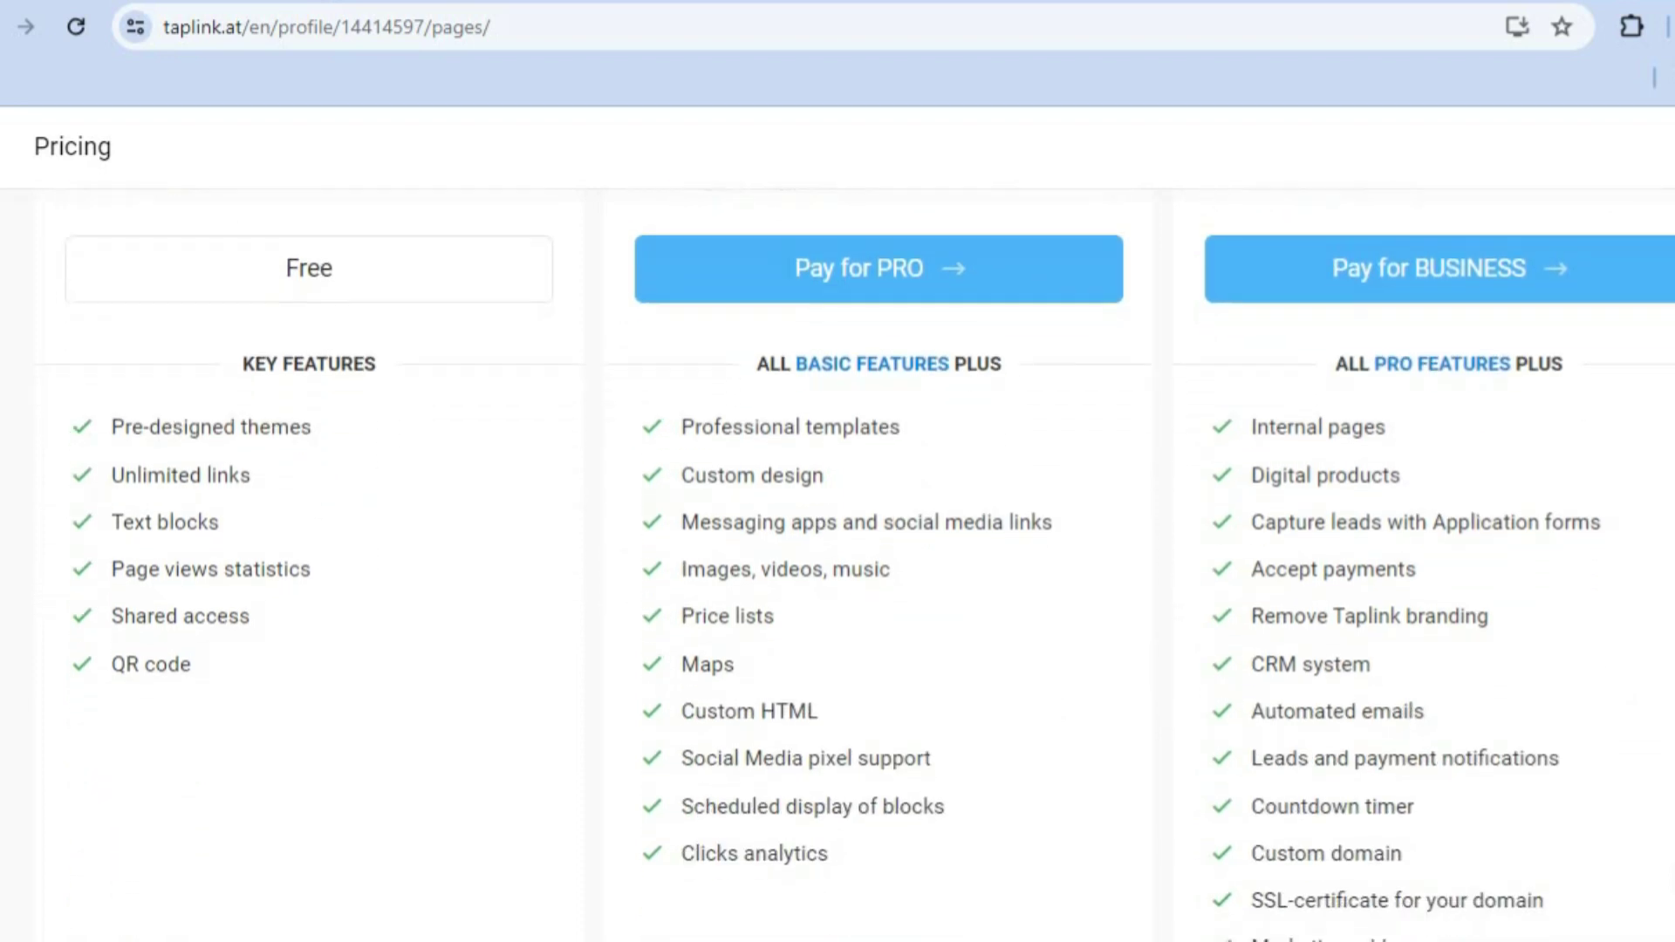
pyautogui.scroll(-2, 859, 580)
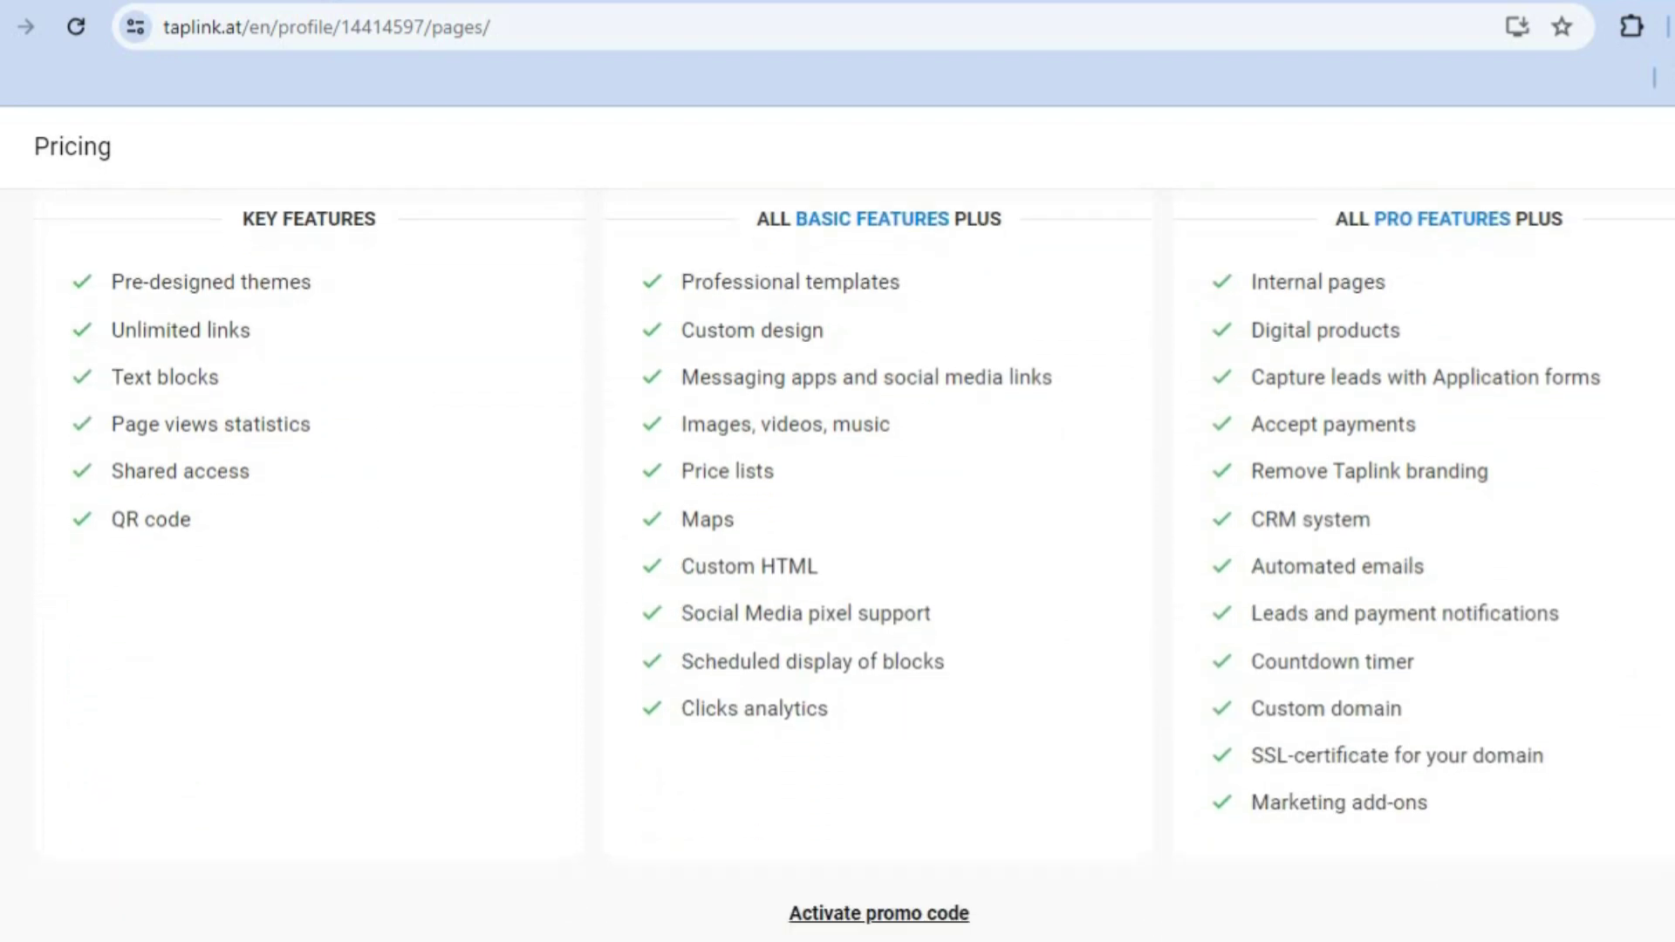
pyautogui.moveTo(1330, 553)
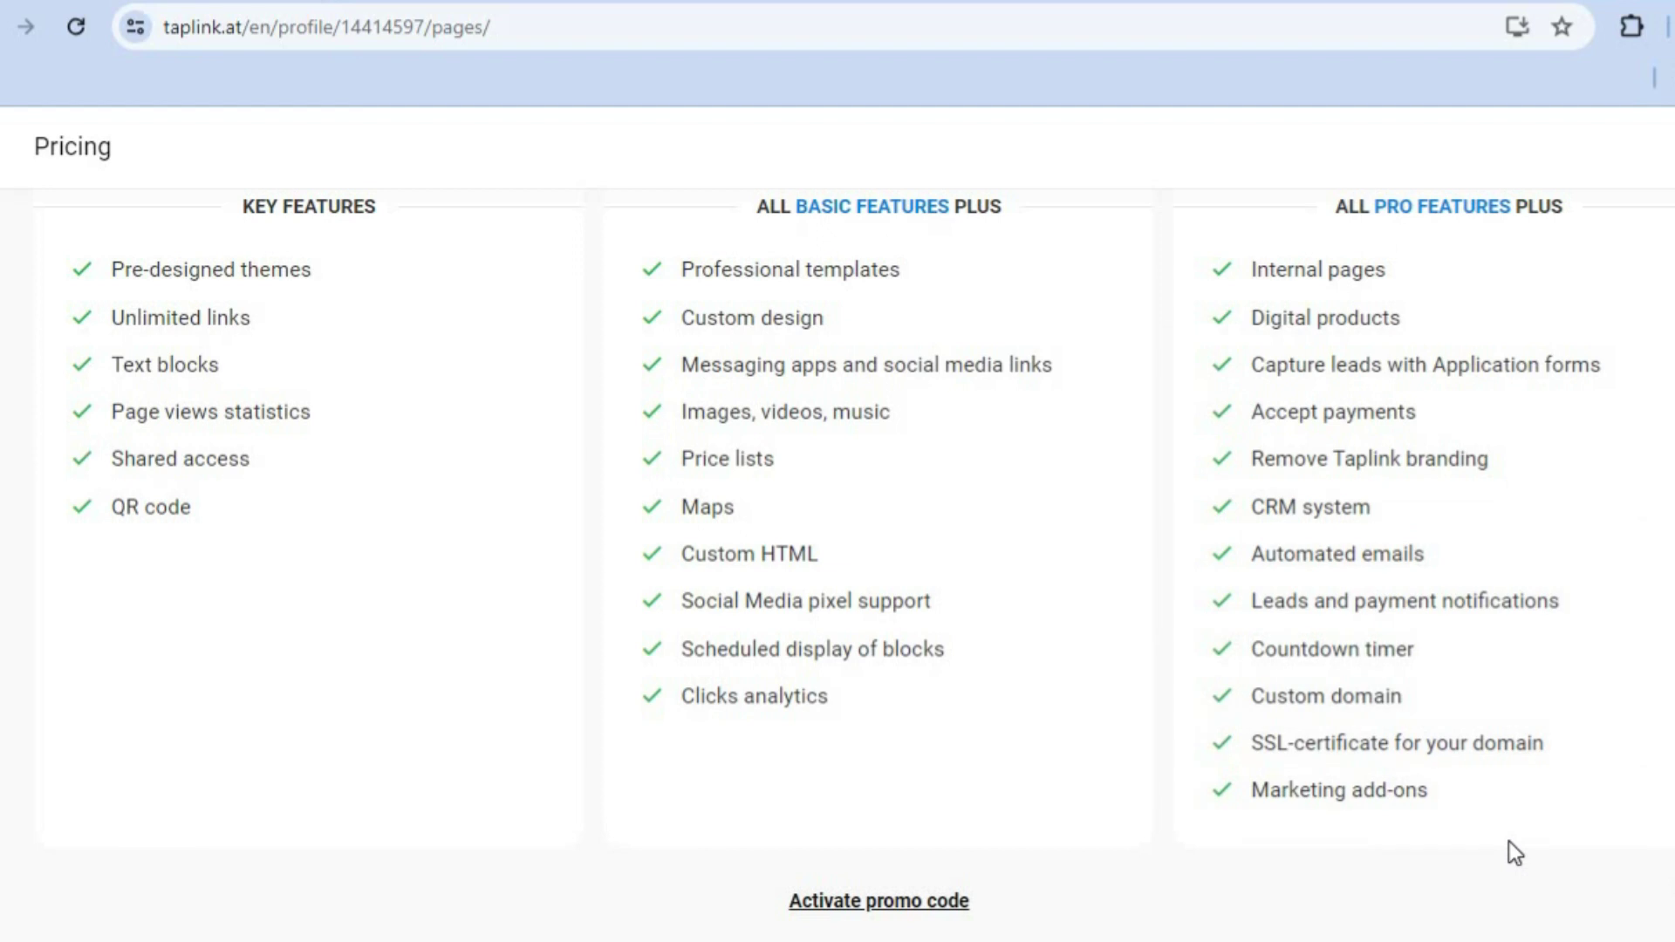
pyautogui.moveTo(1432, 583)
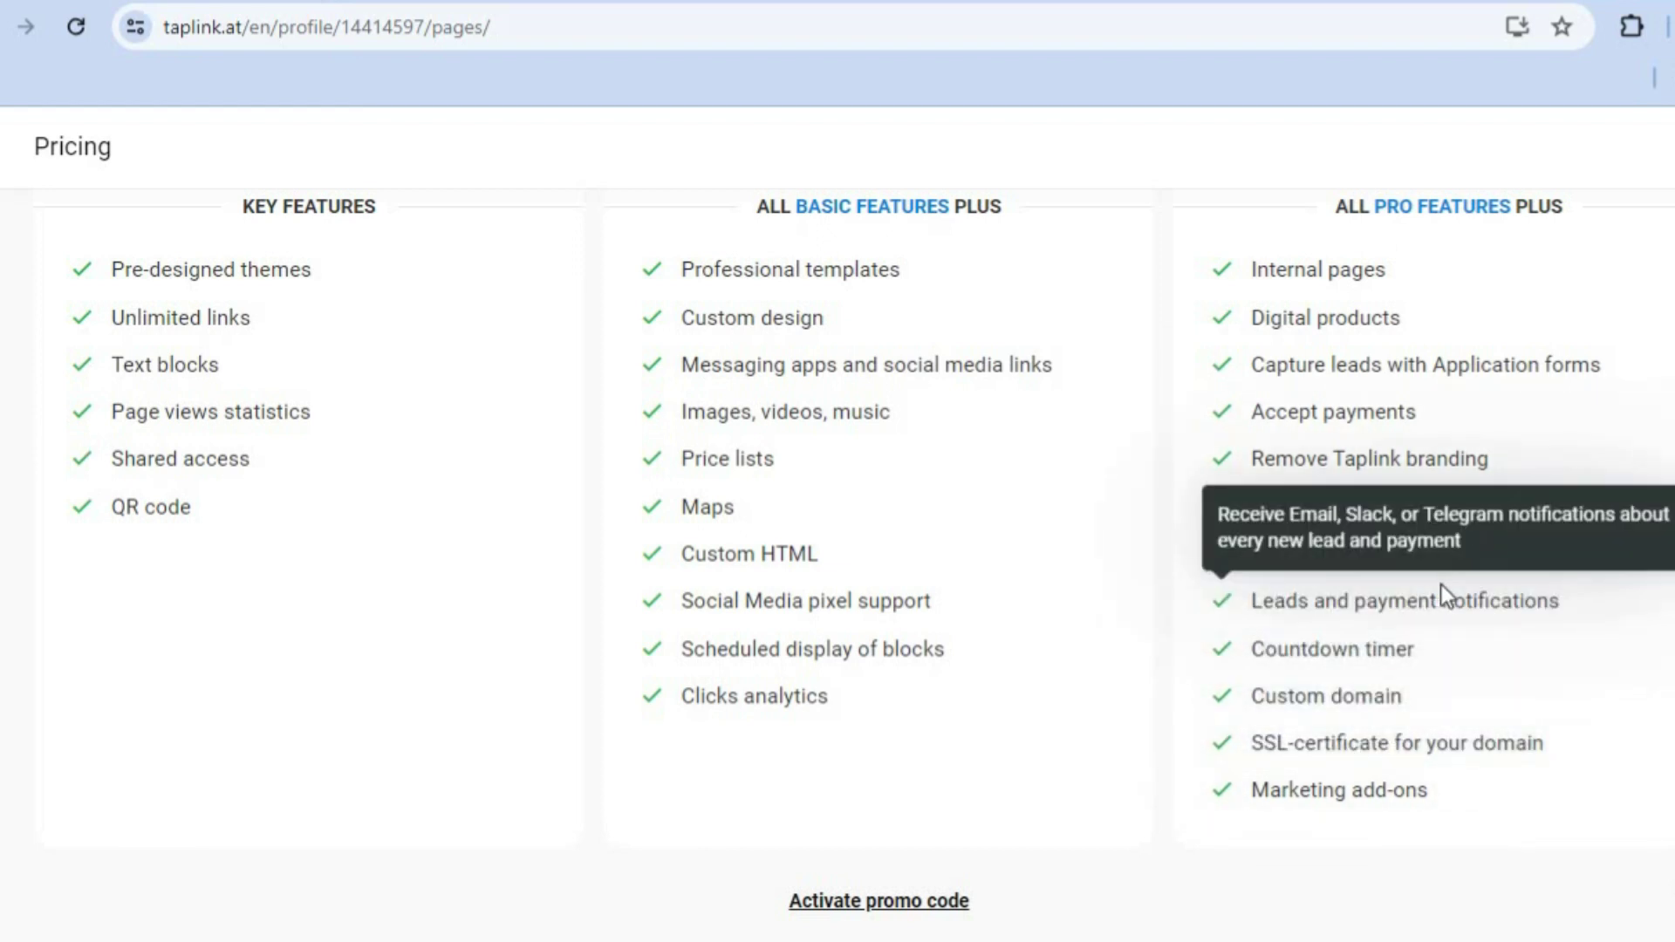
pyautogui.moveTo(1446, 644)
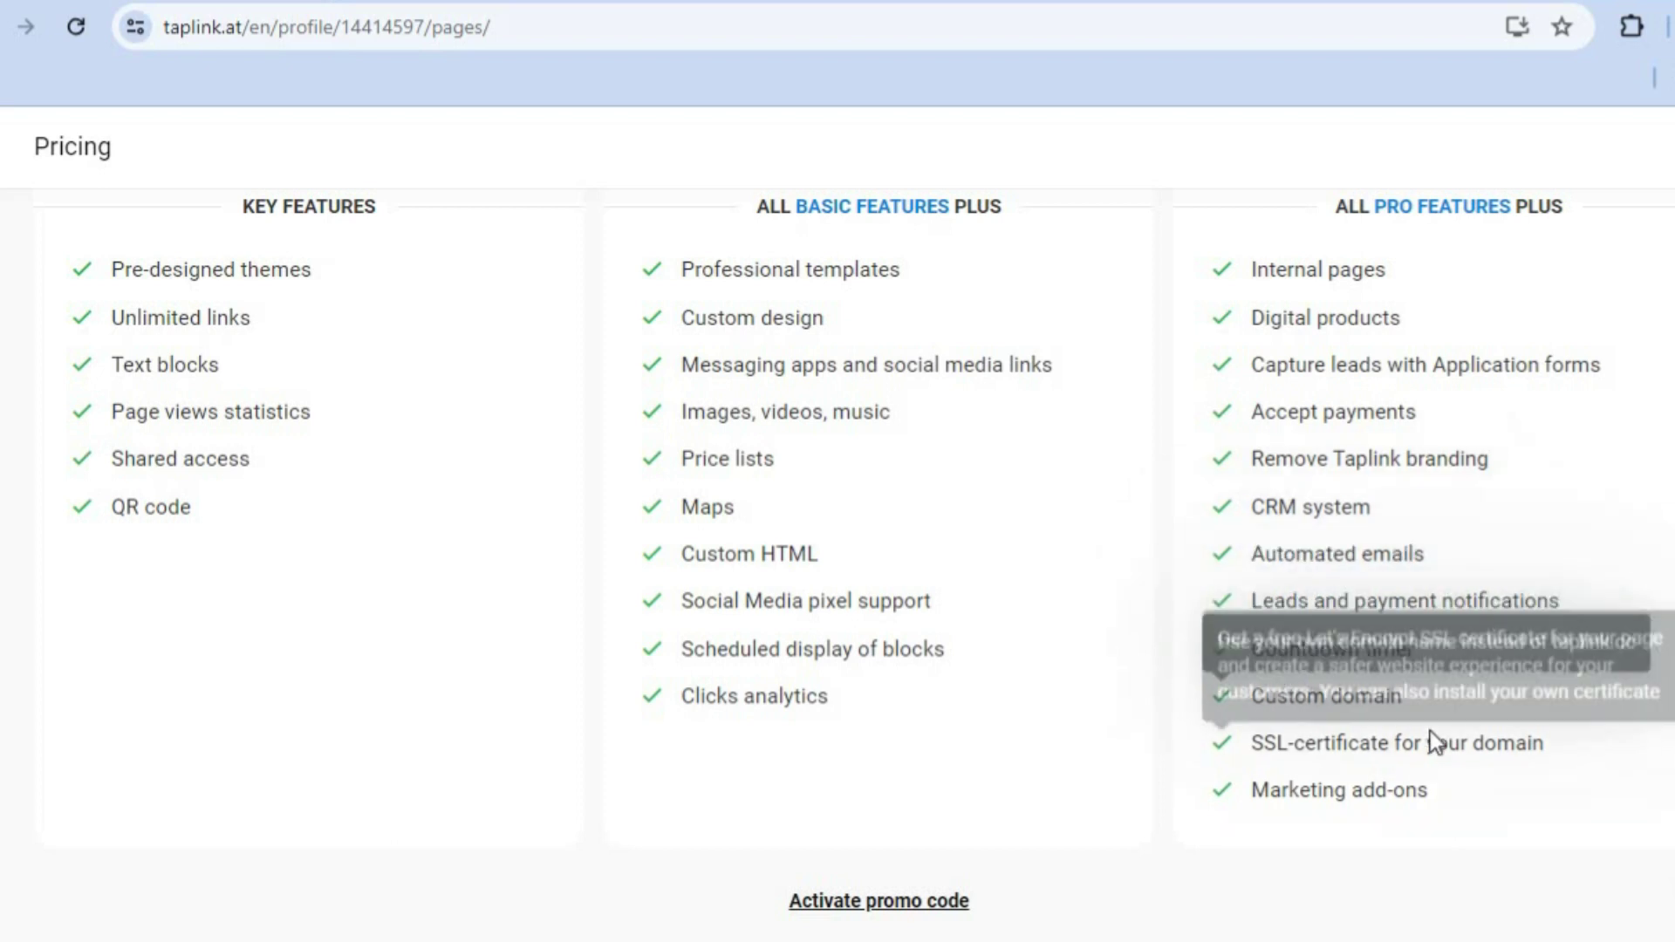
pyautogui.moveTo(1430, 734)
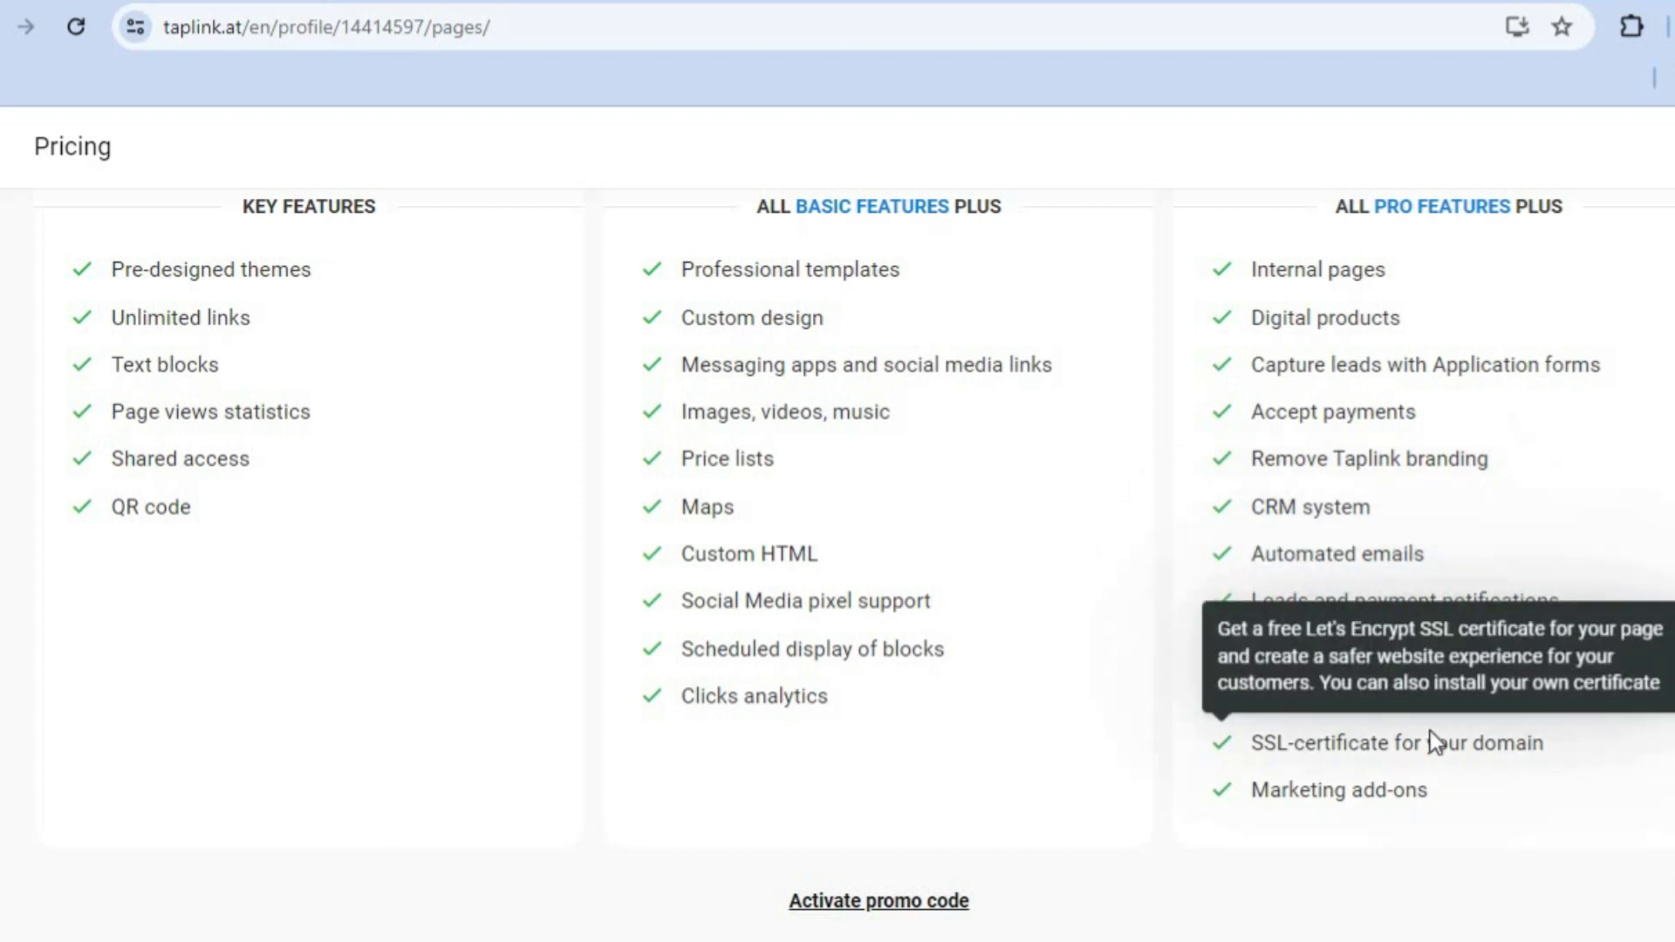
pyautogui.moveTo(1309, 711)
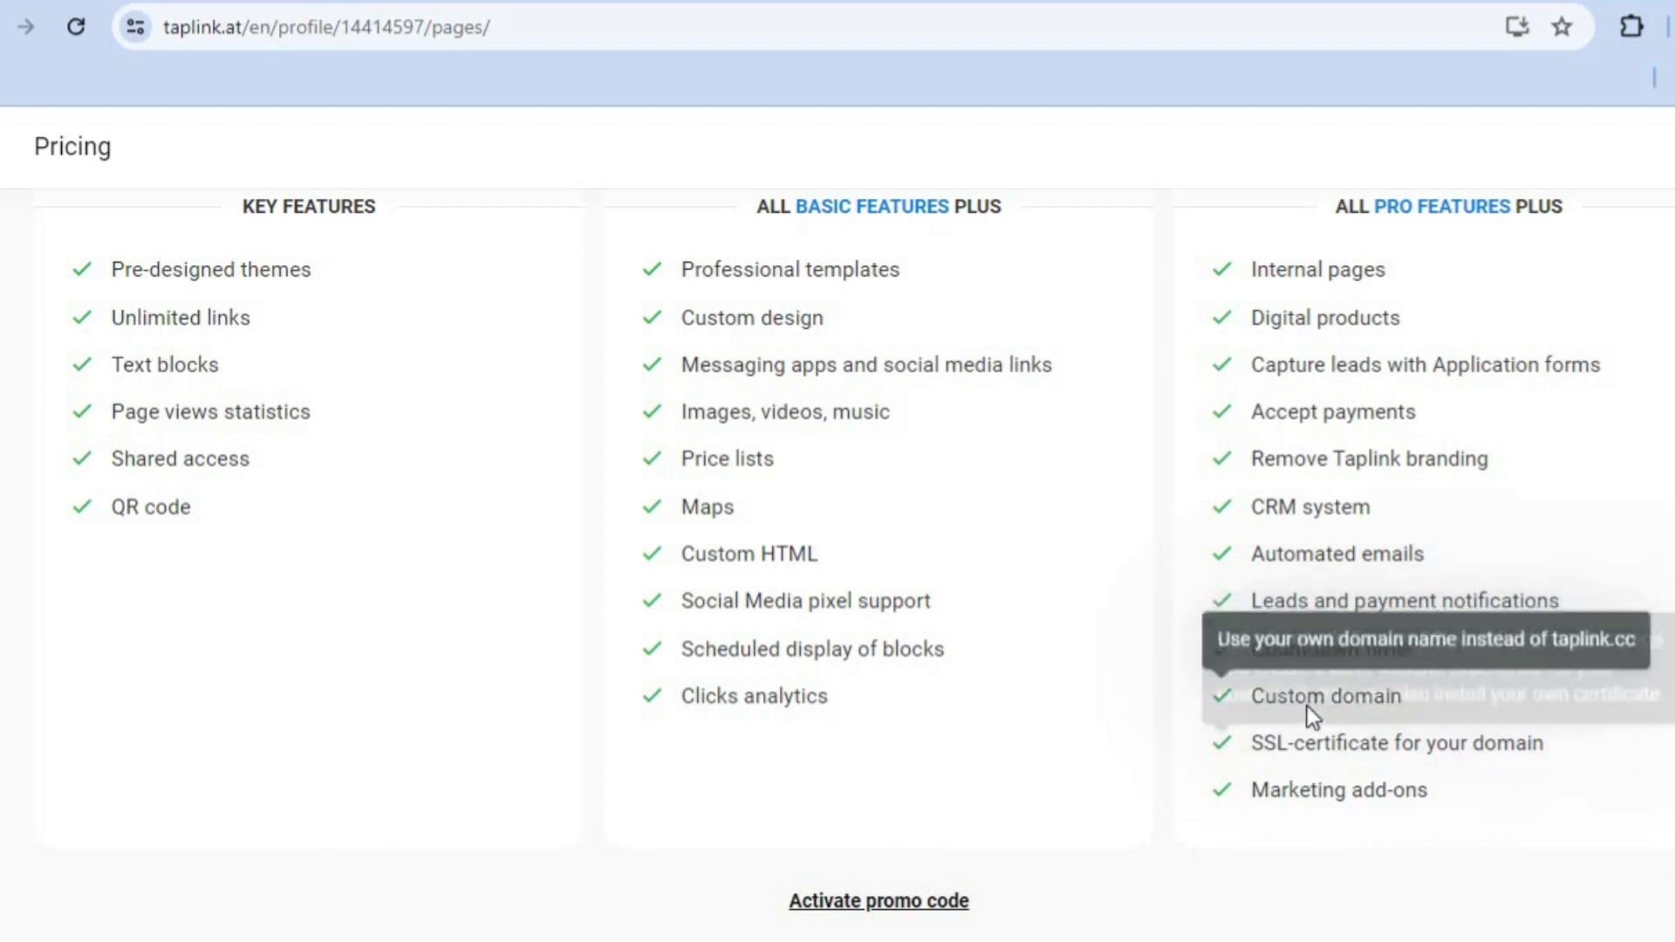
# Step: Close the pricing overview and discard the Application form without adding it
pyautogui.scroll(3, 1307, 705)
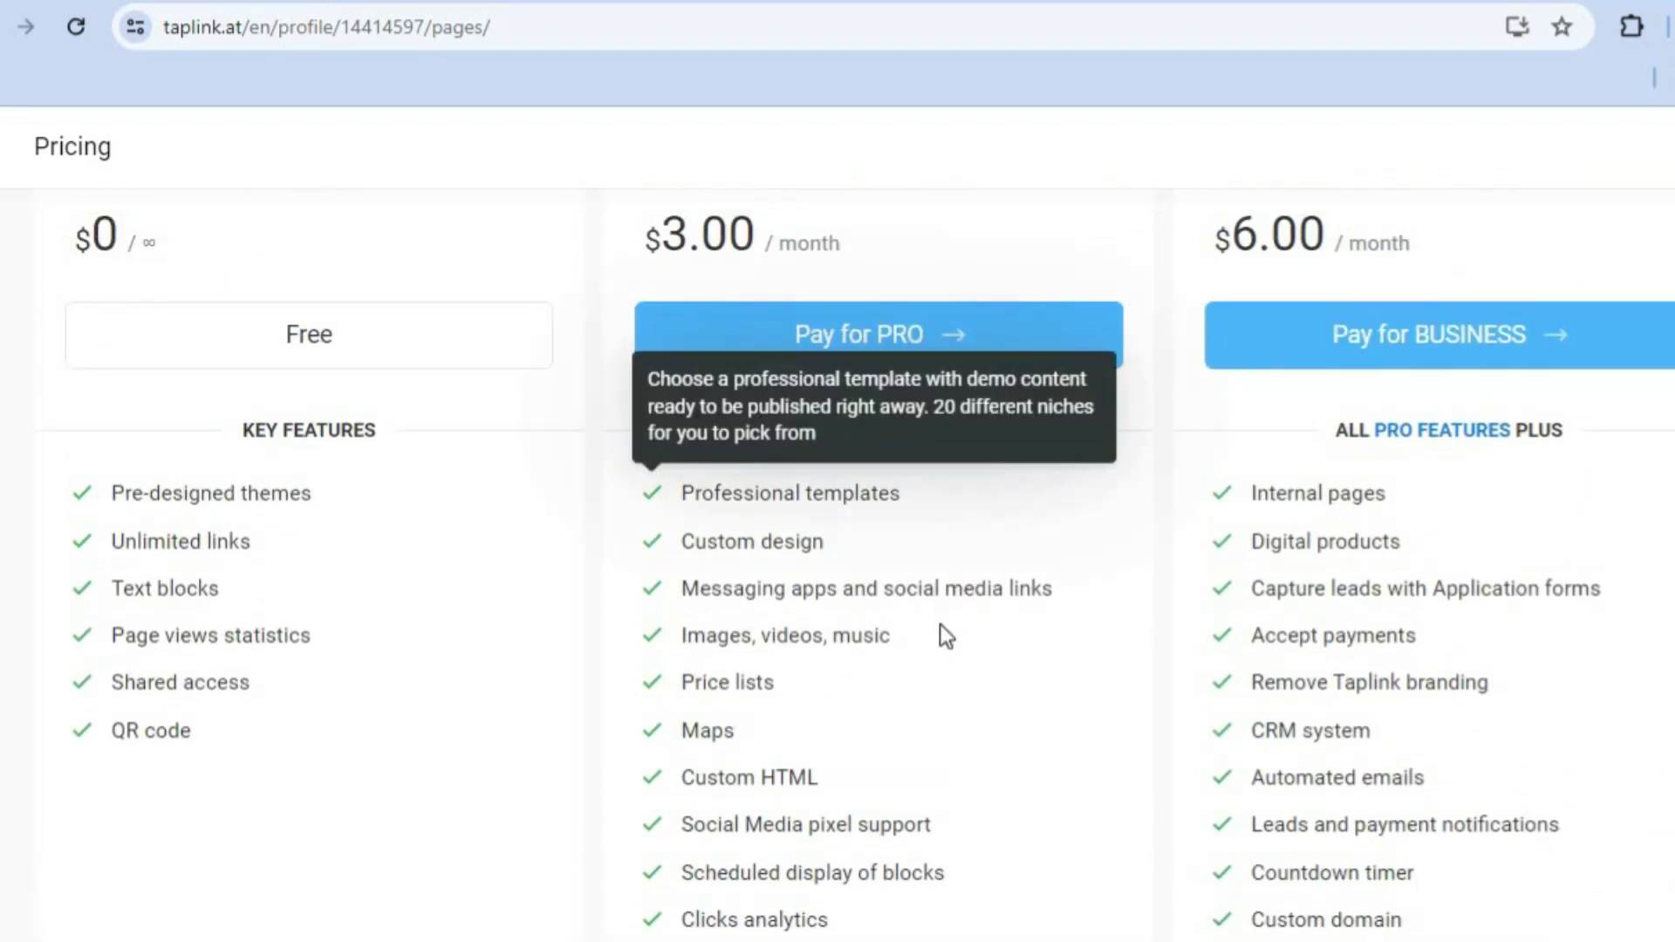
pyautogui.moveTo(940, 626)
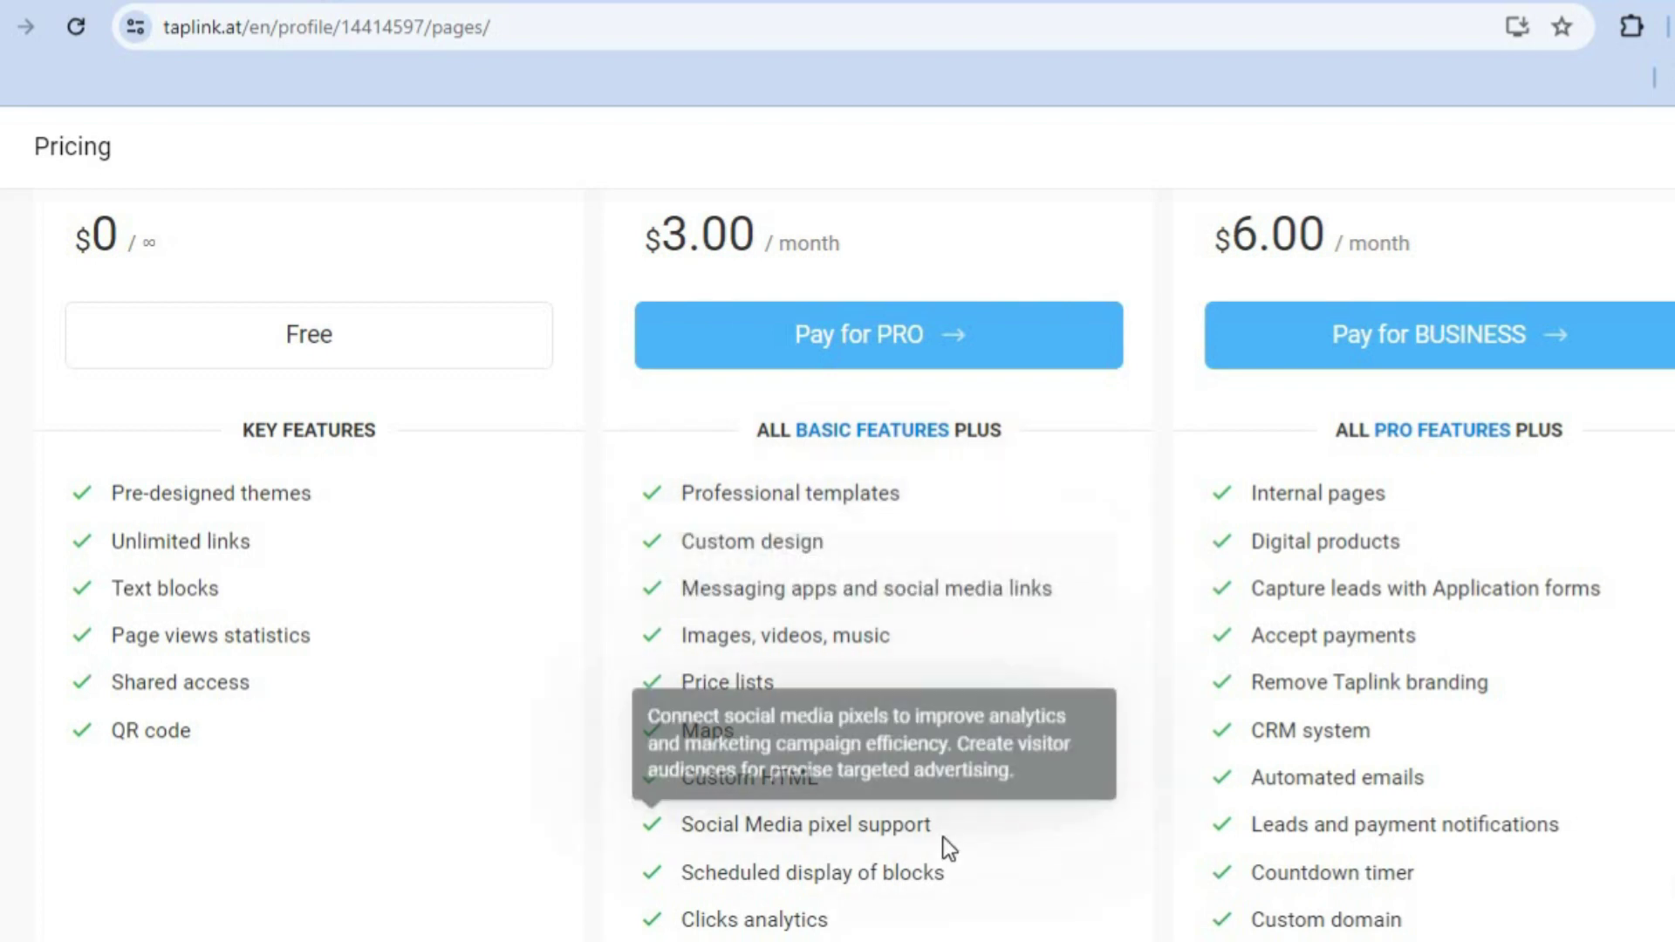
pyautogui.scroll(5, 837, 524)
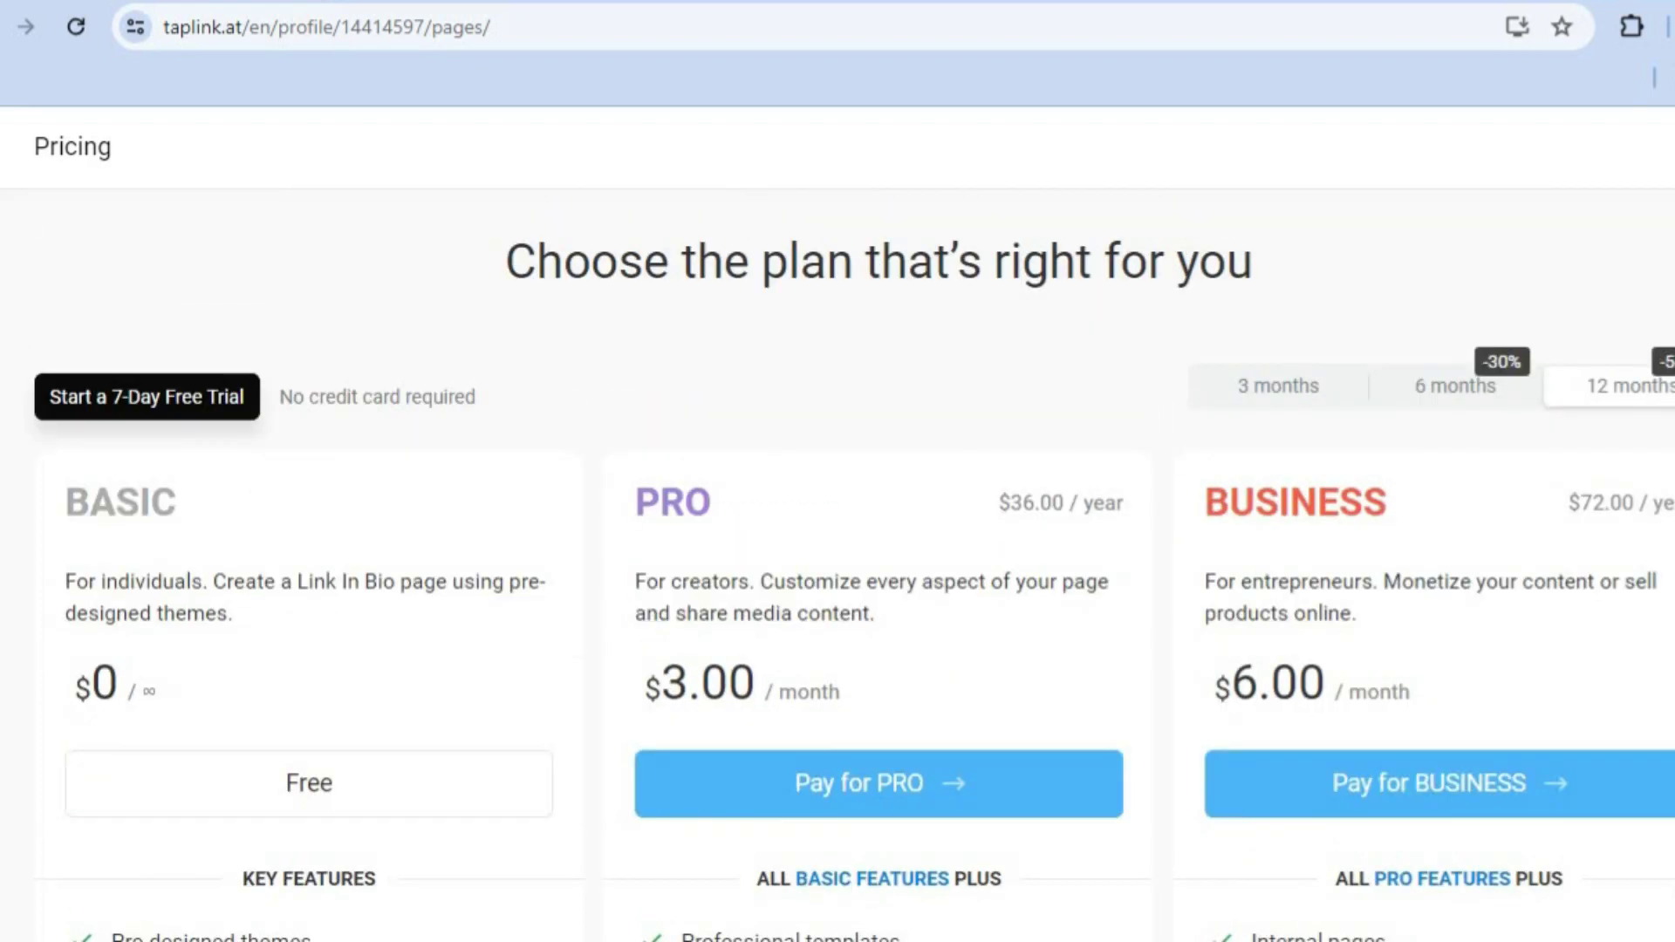
pyautogui.press('Escape')
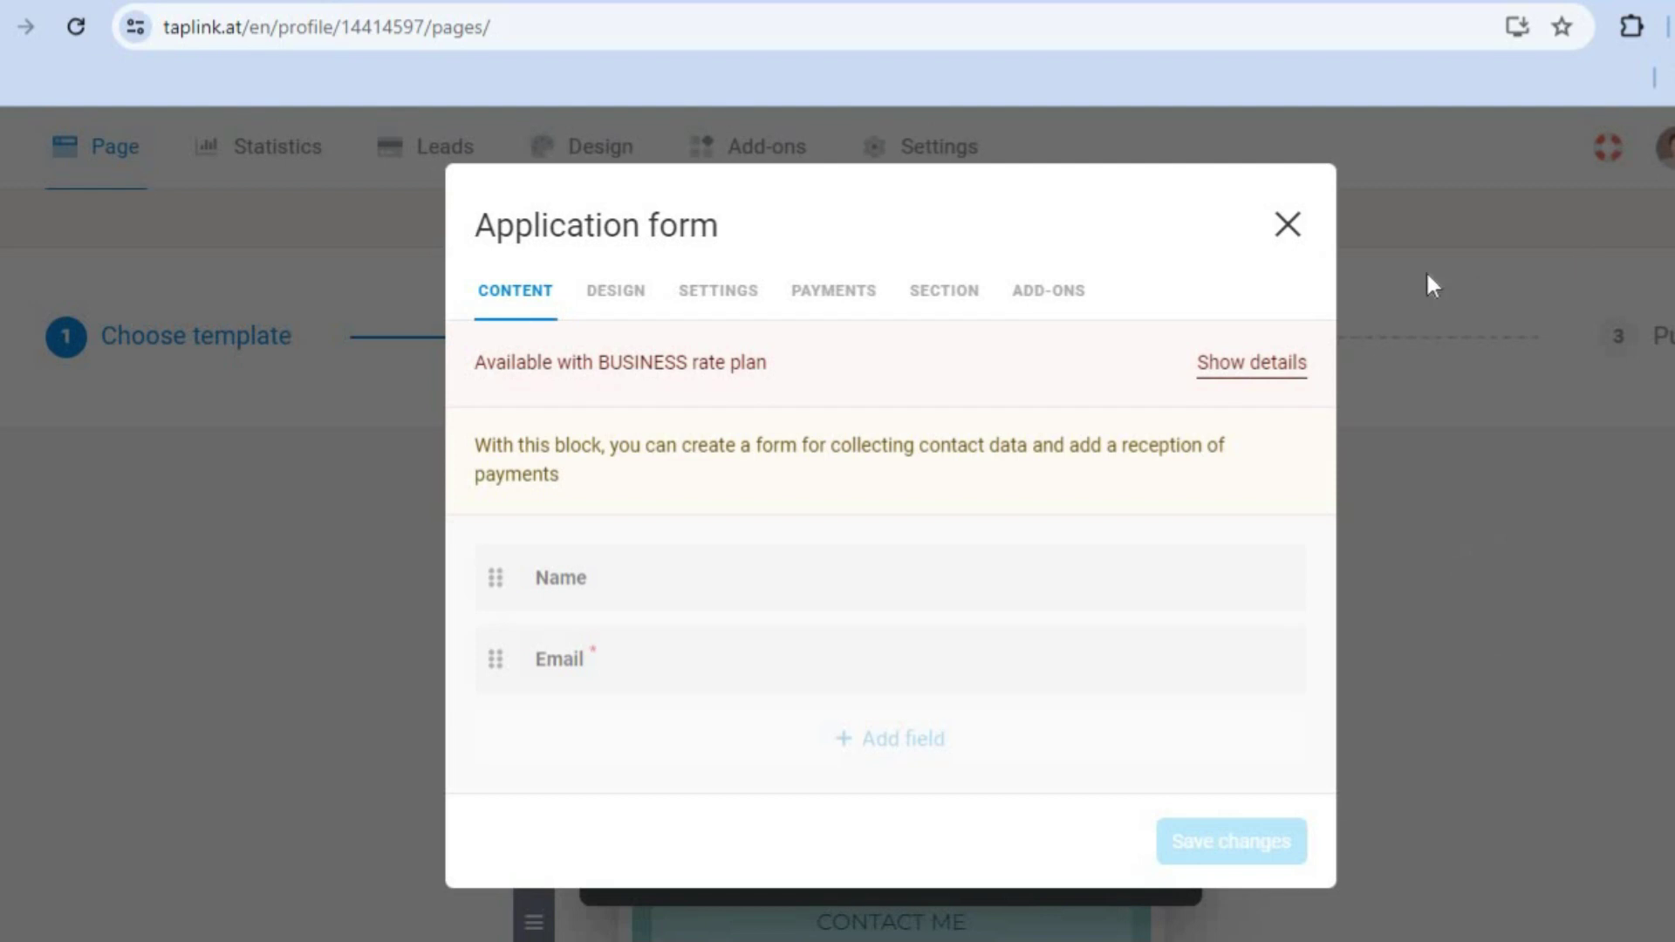
pyautogui.click(1287, 225)
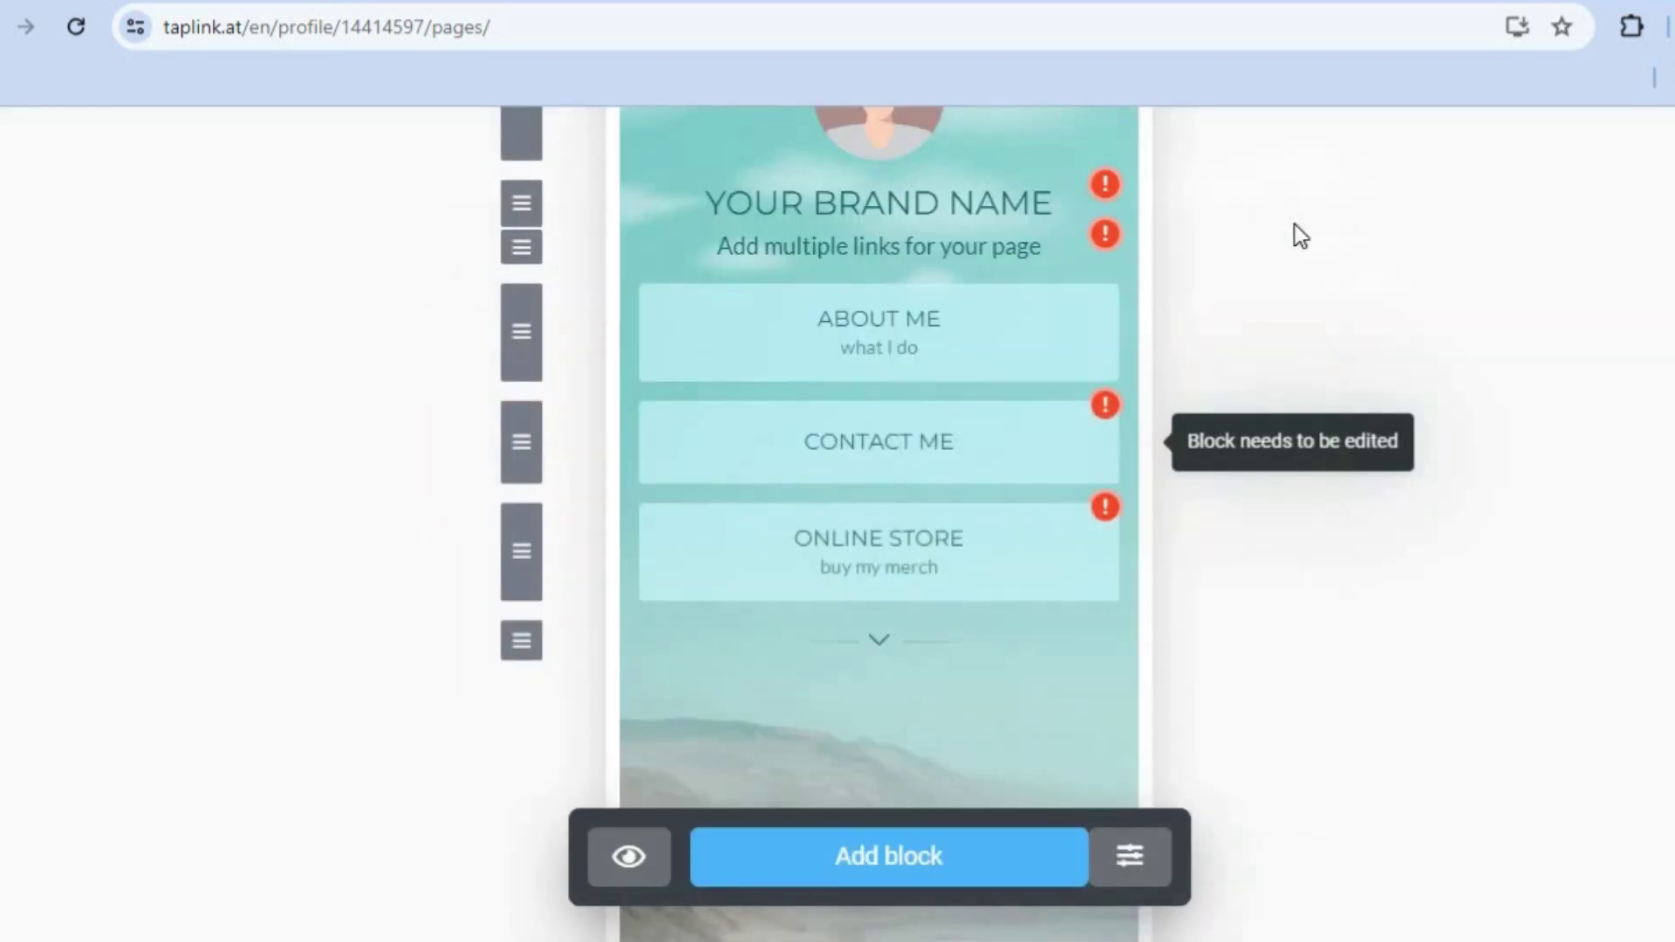
# Step: Delete the Contact Me block from the page
pyautogui.click(1043, 460)
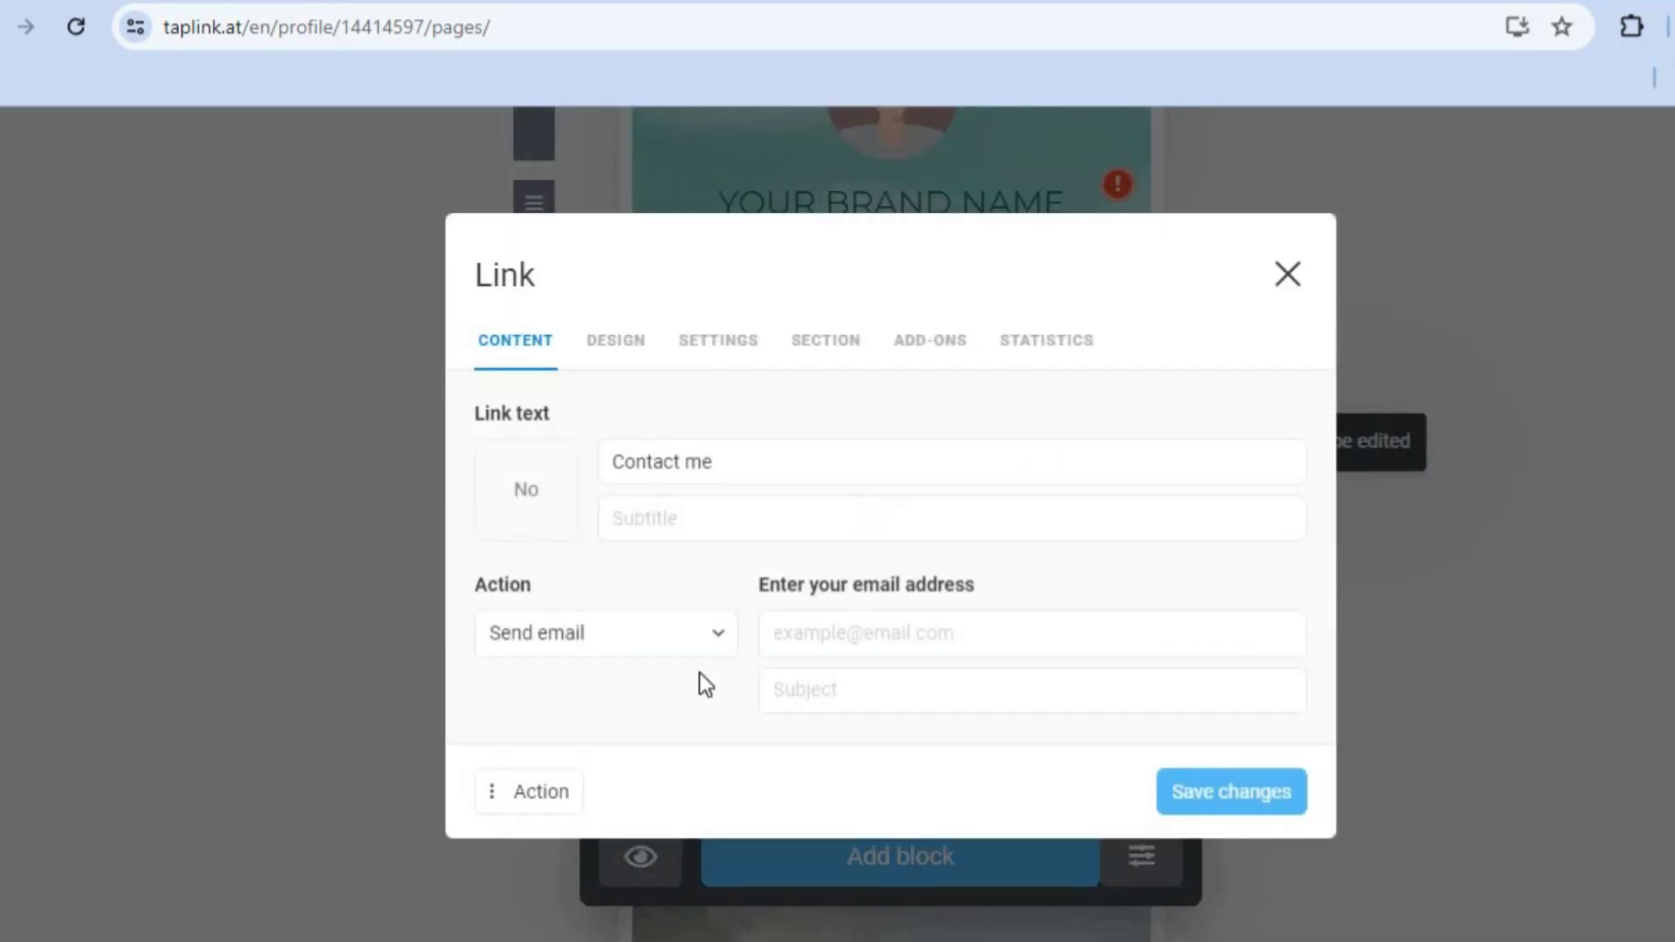
pyautogui.click(531, 809)
pyautogui.click(565, 742)
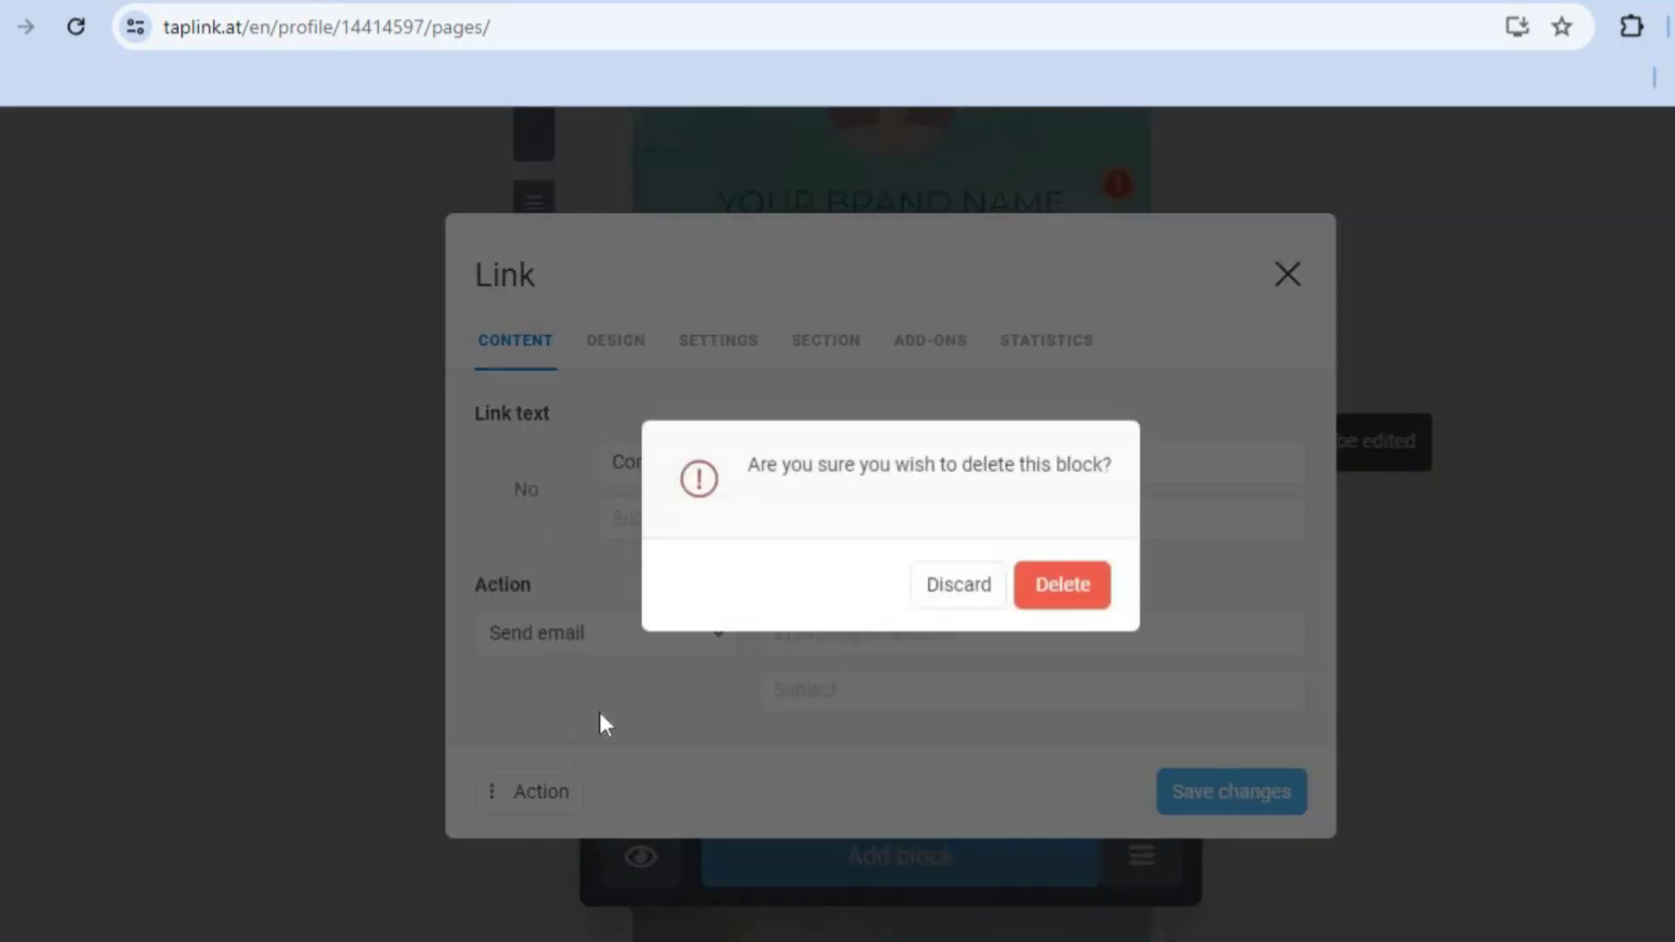
pyautogui.click(1060, 587)
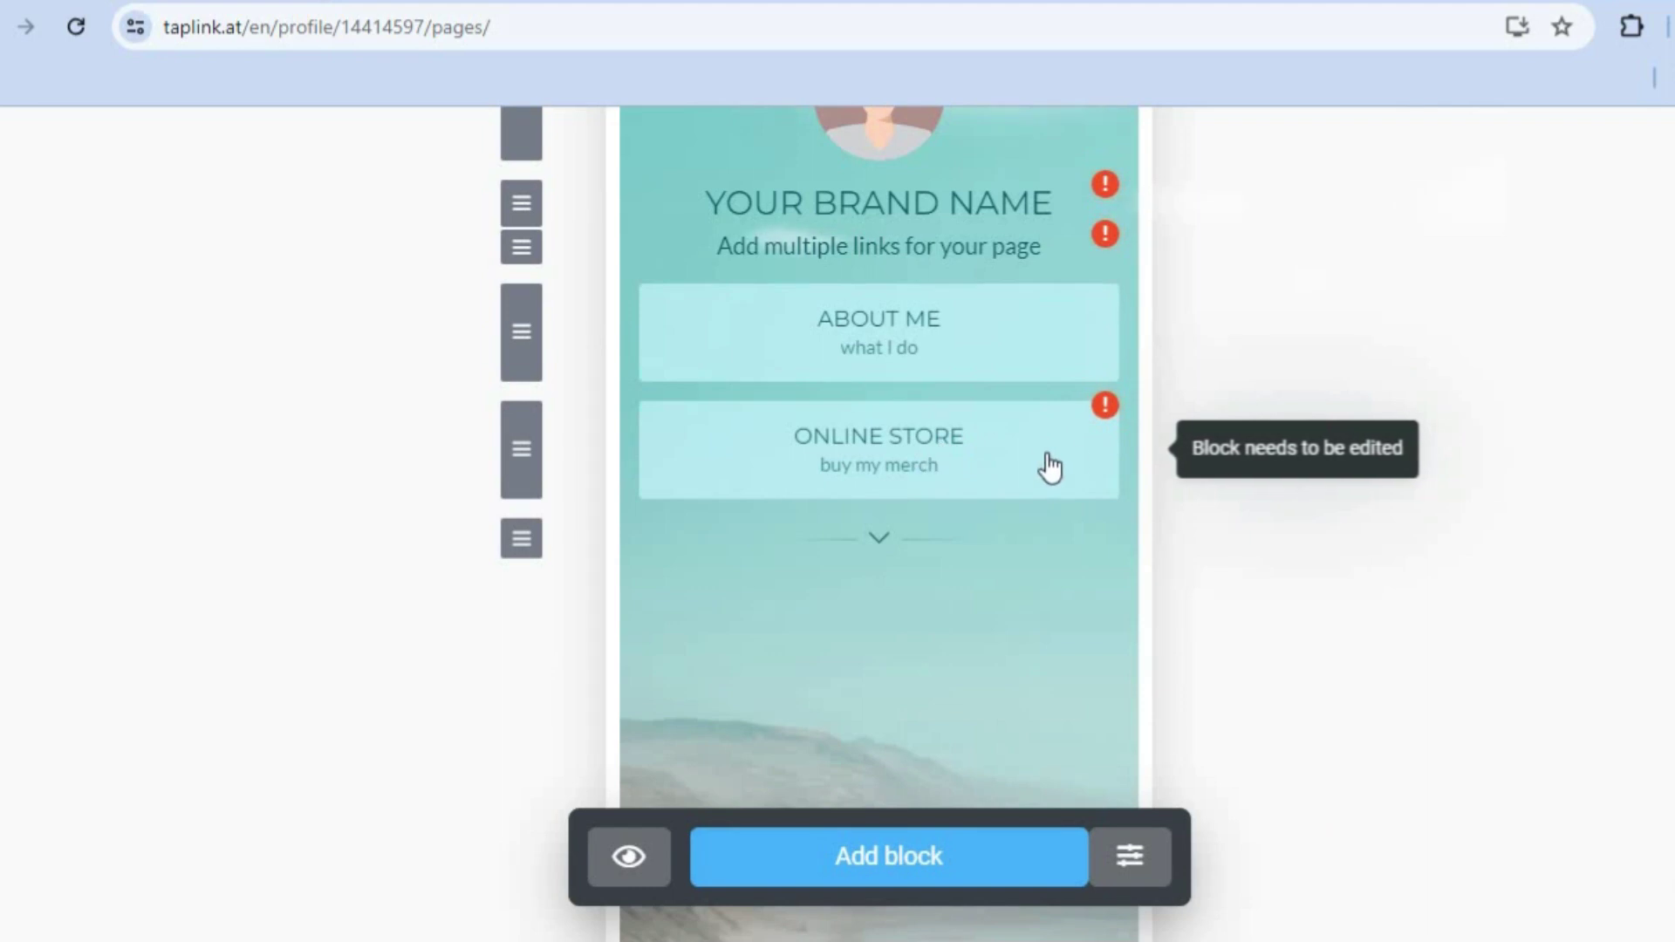
# Step: Paste the ESPN soccer address into the Online Store link's Website field and save
pyautogui.click(1001, 466)
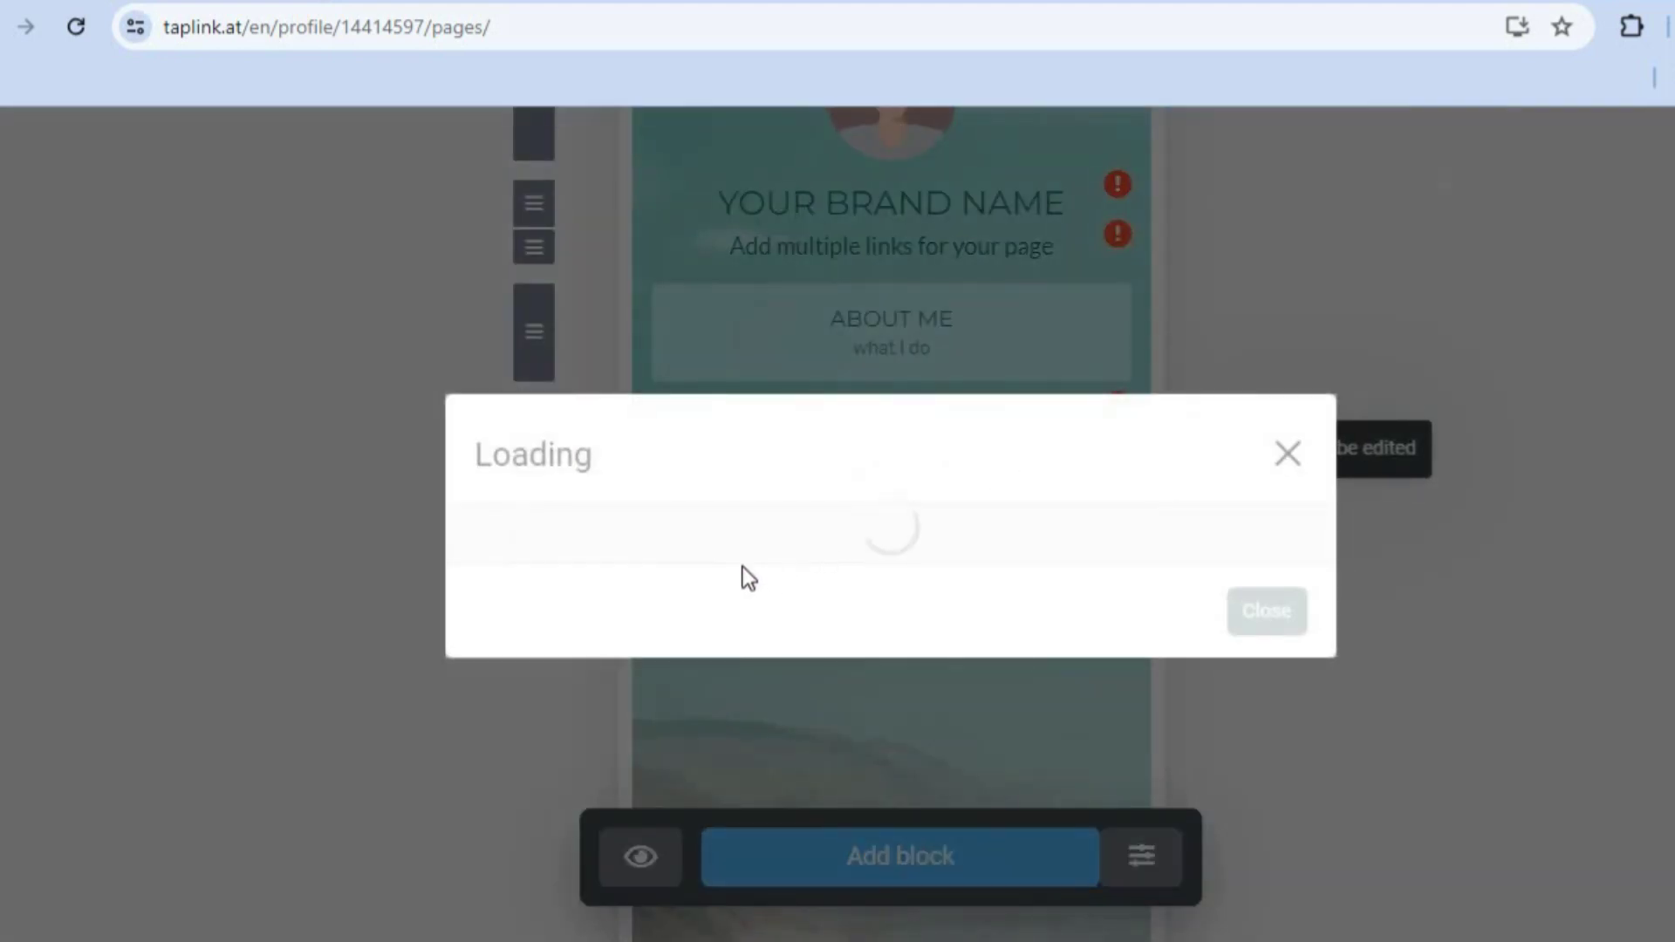
pyautogui.click(845, 674)
pyautogui.rightClick(842, 674)
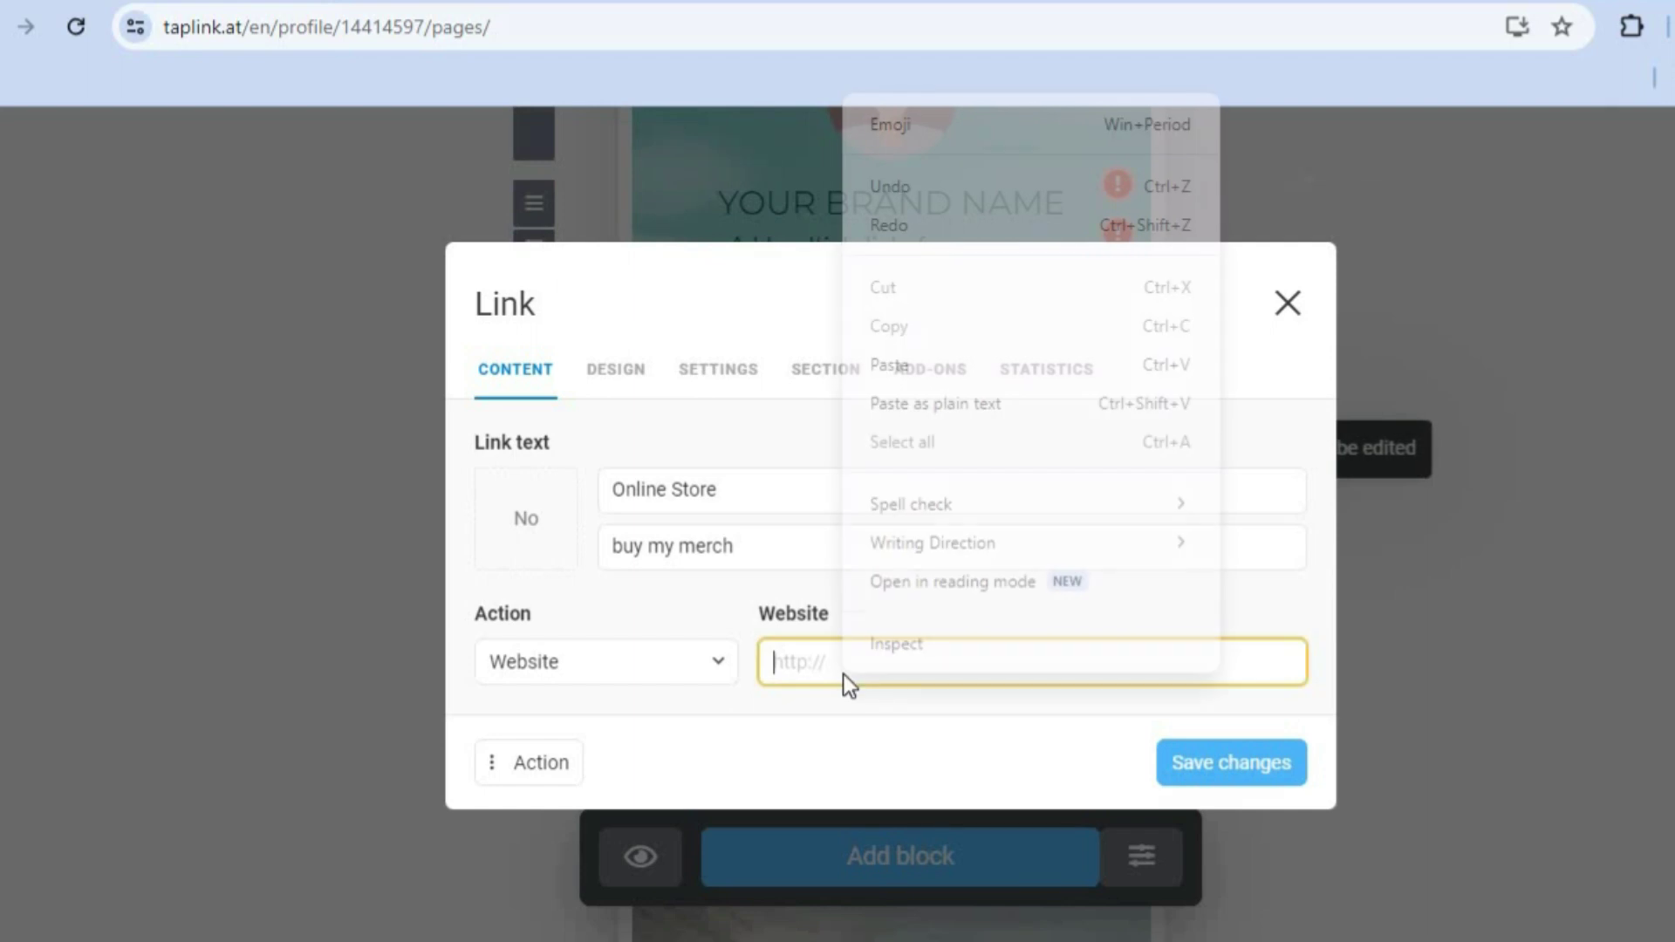
pyautogui.click(919, 365)
pyautogui.click(1256, 764)
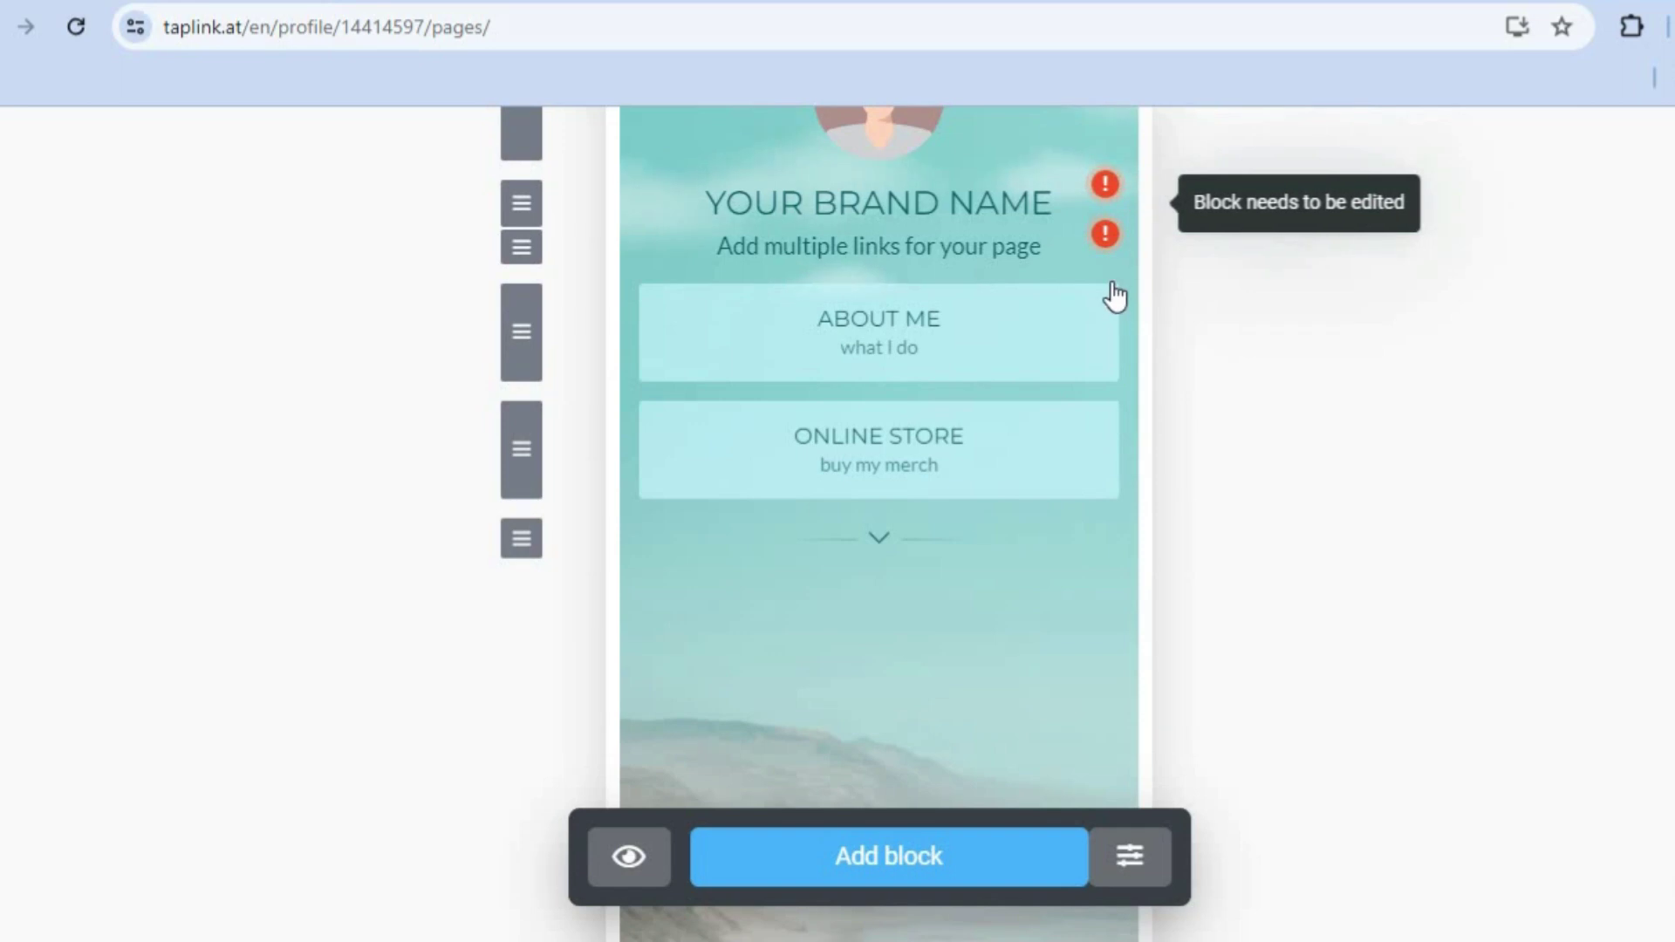
# Step: Replace the YOUR BRAND NAME headline text with 'SIMPLE ANSWERS'
pyautogui.click(965, 207)
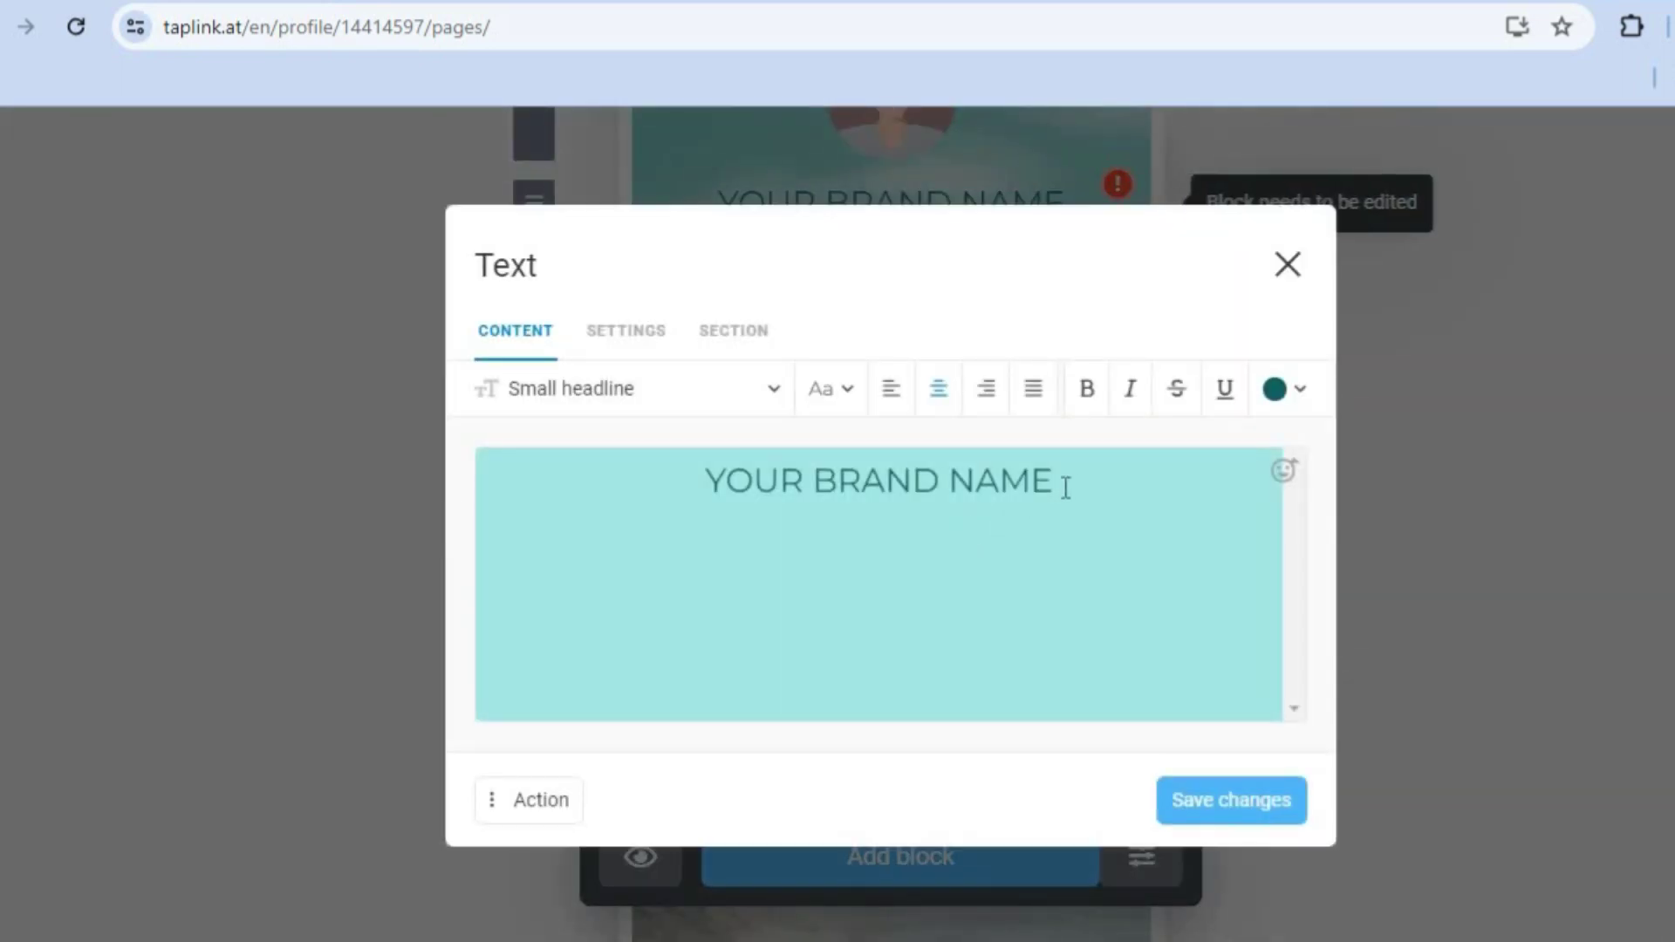
pyautogui.moveTo(1066, 485); pyautogui.dragTo(675, 458)
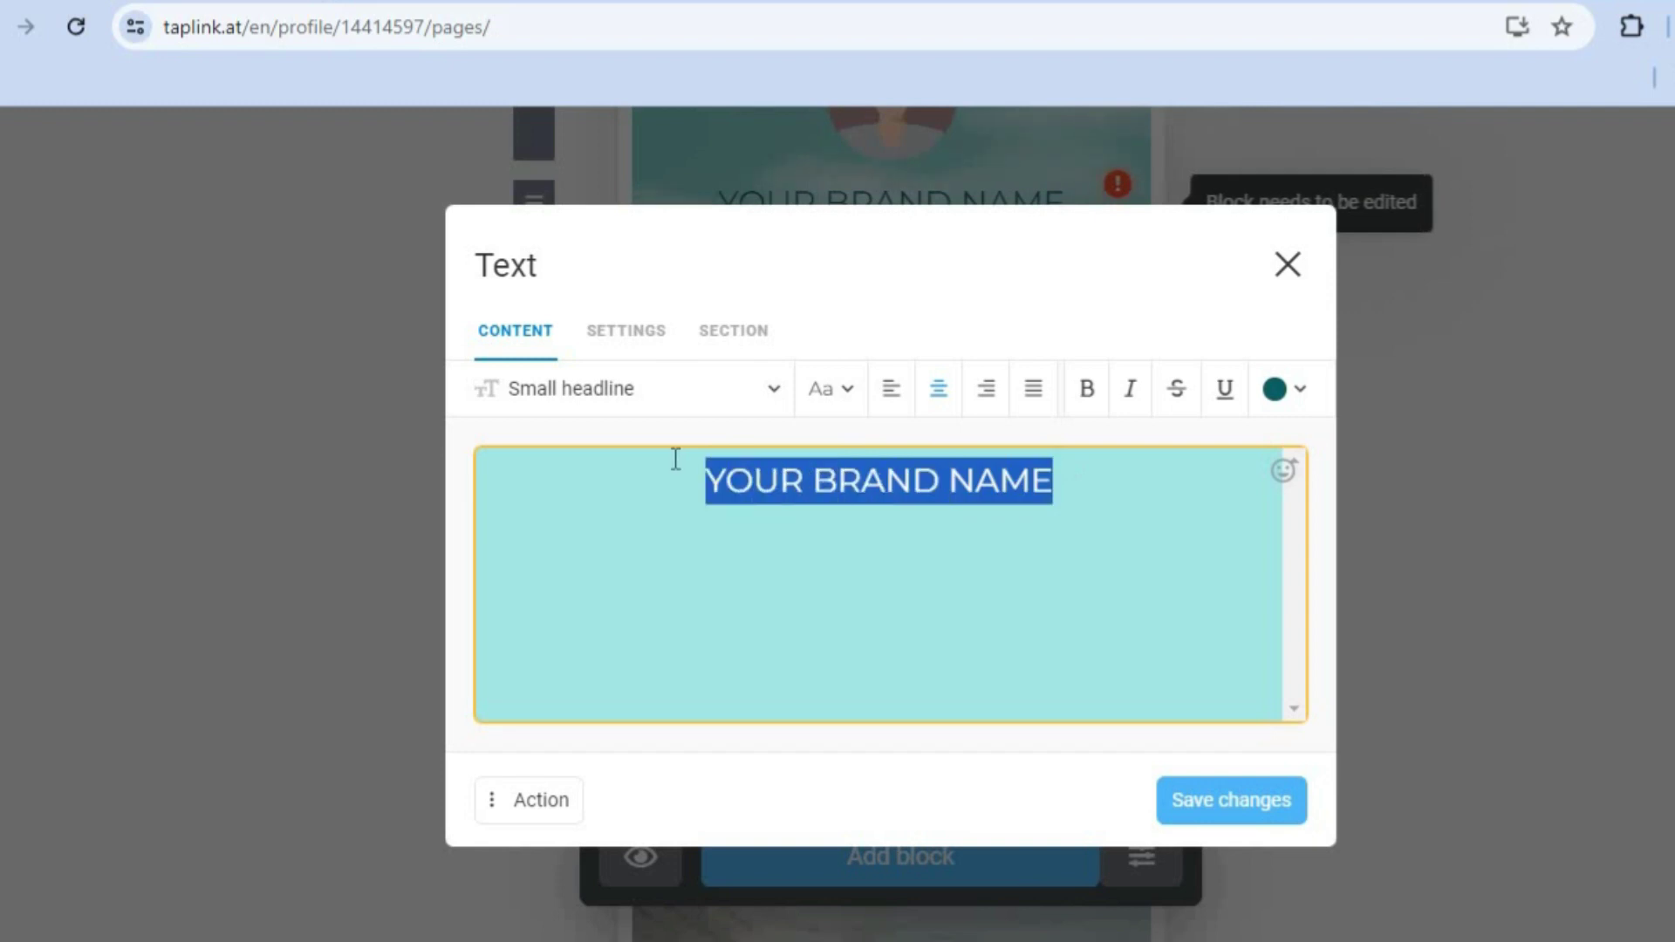
pyautogui.write('SI')
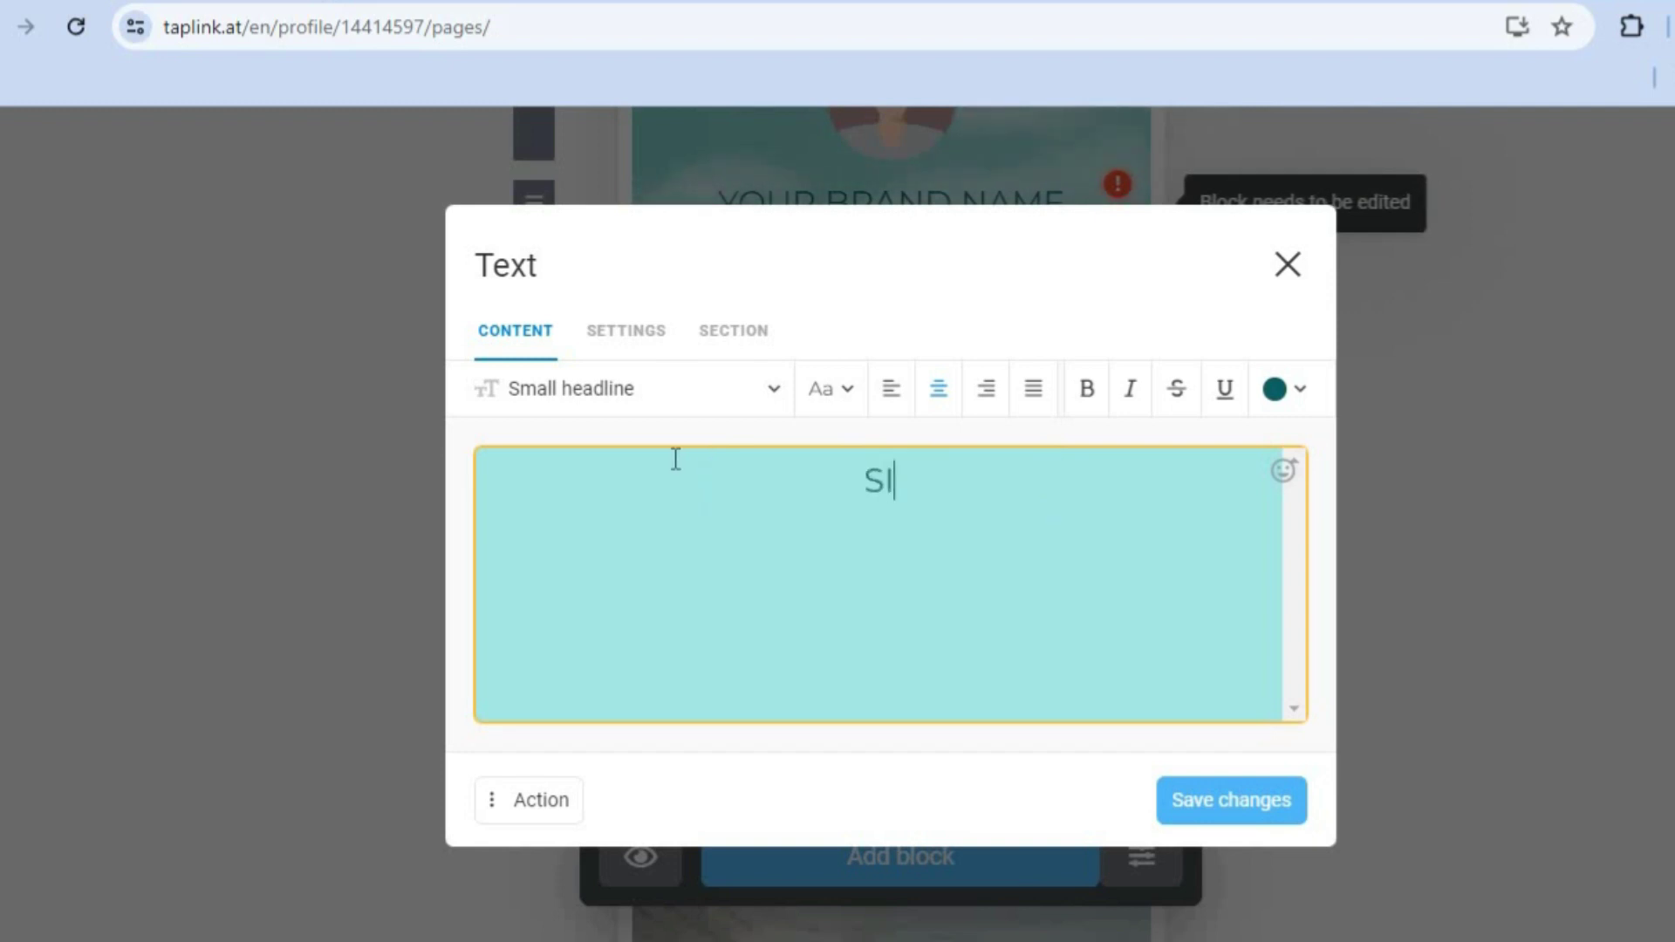
pyautogui.write('MPLE ANSWERS')
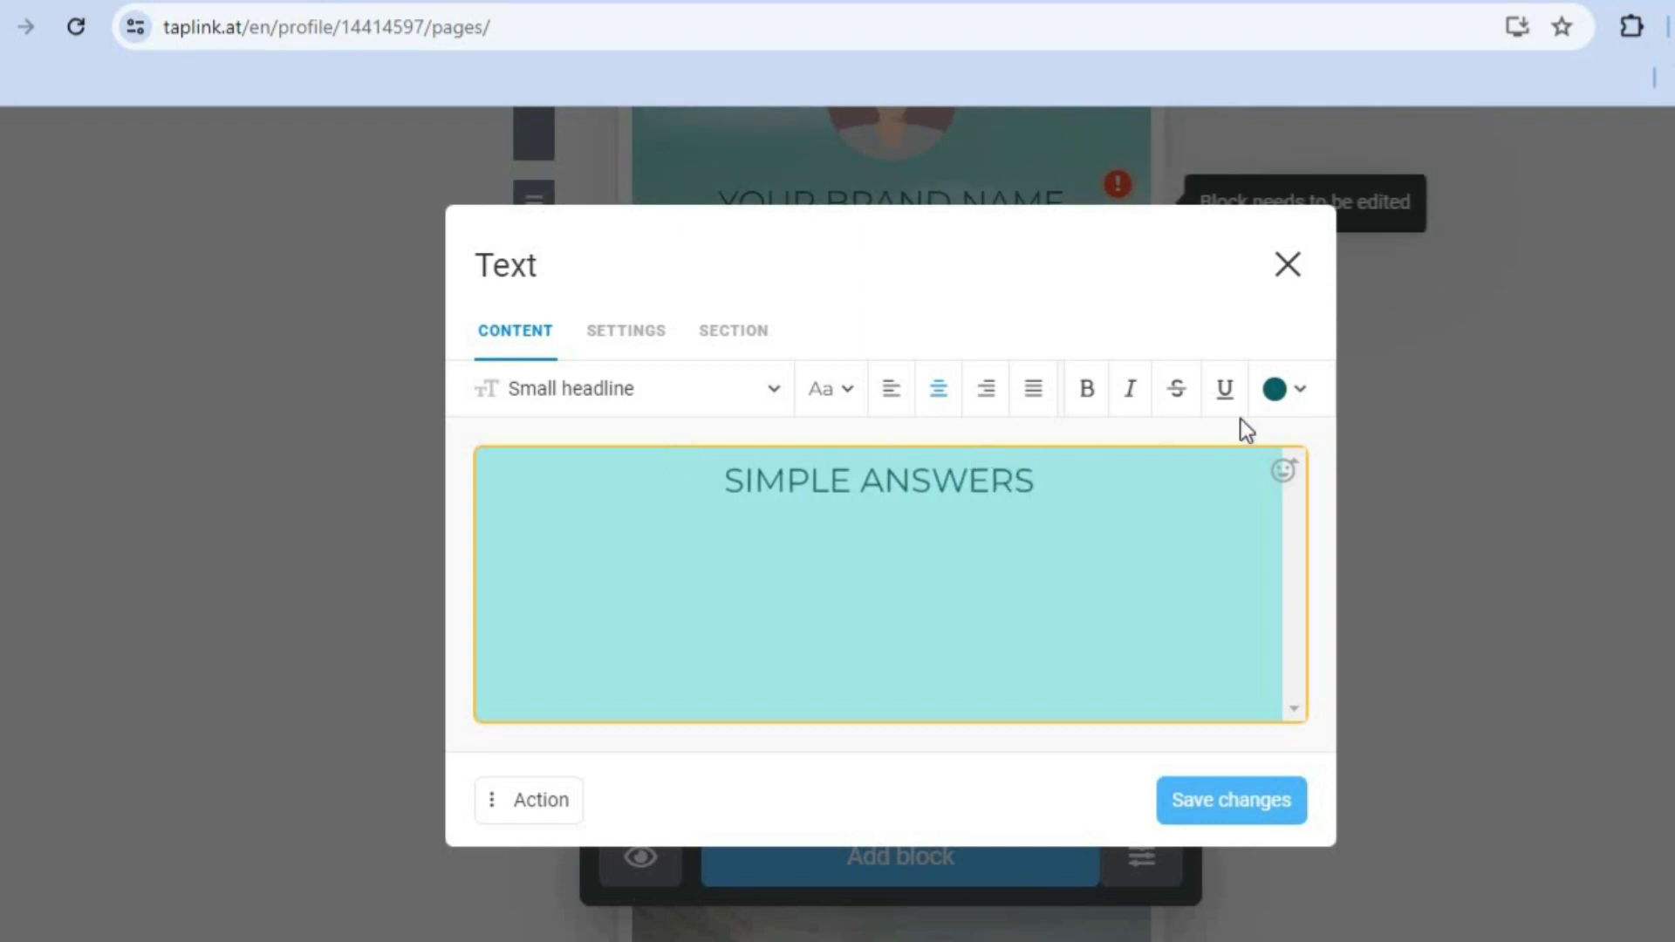
# Step: Make the SIMPLE ANSWERS headline text blue and save the block
pyautogui.click(1280, 394)
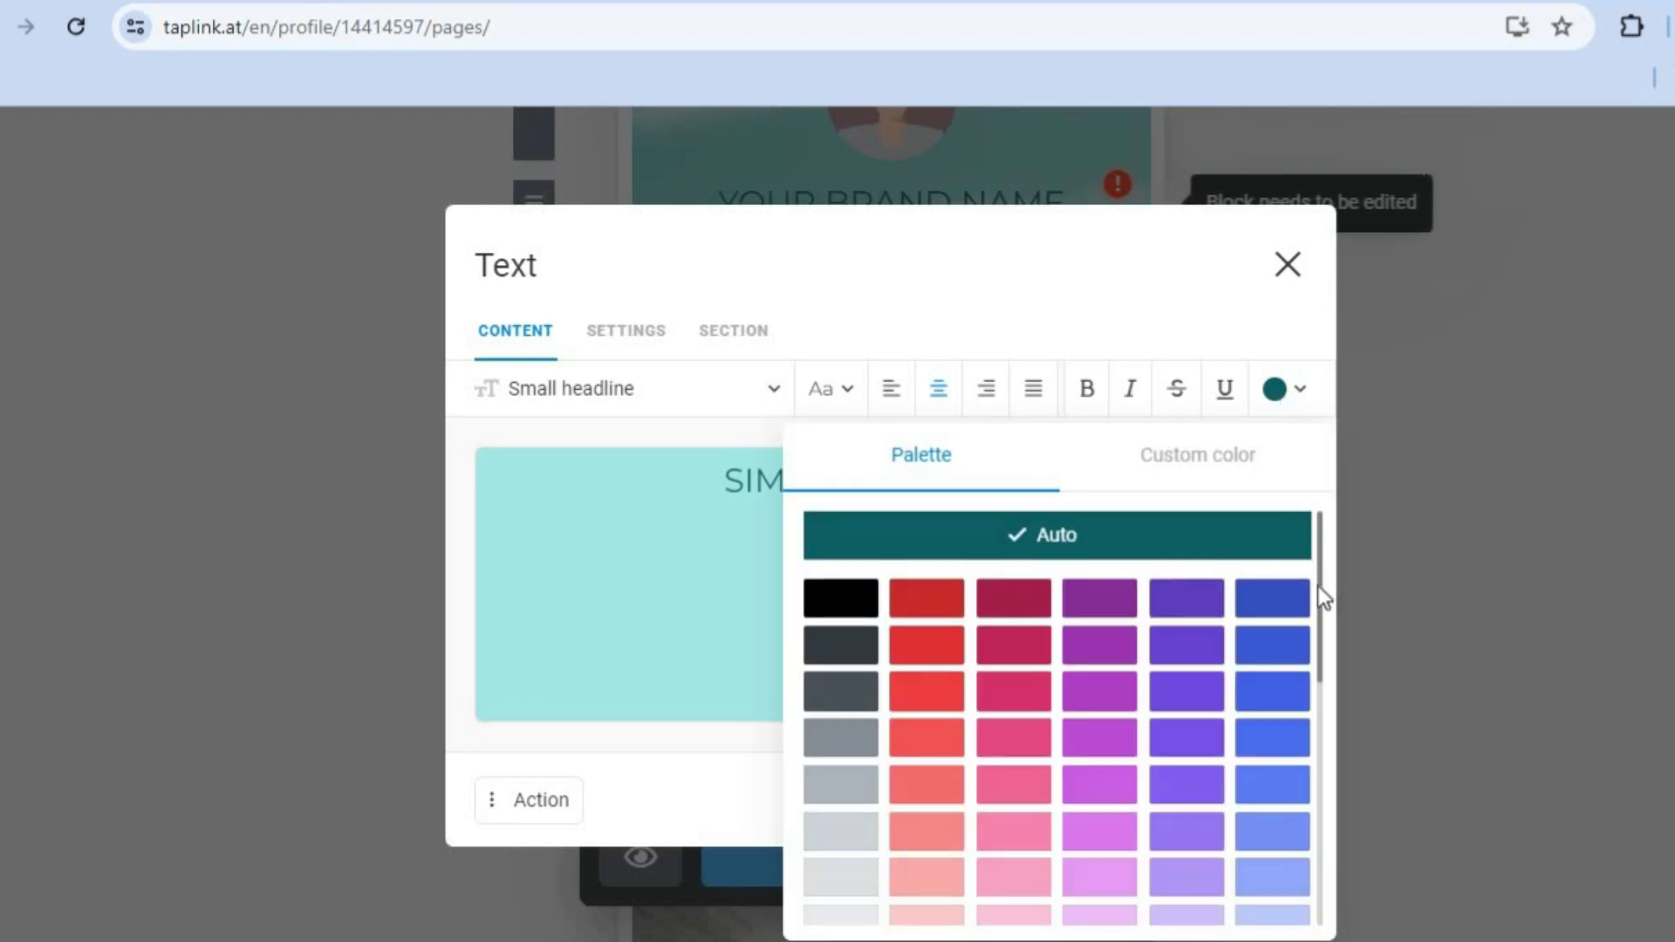
pyautogui.click(1275, 690)
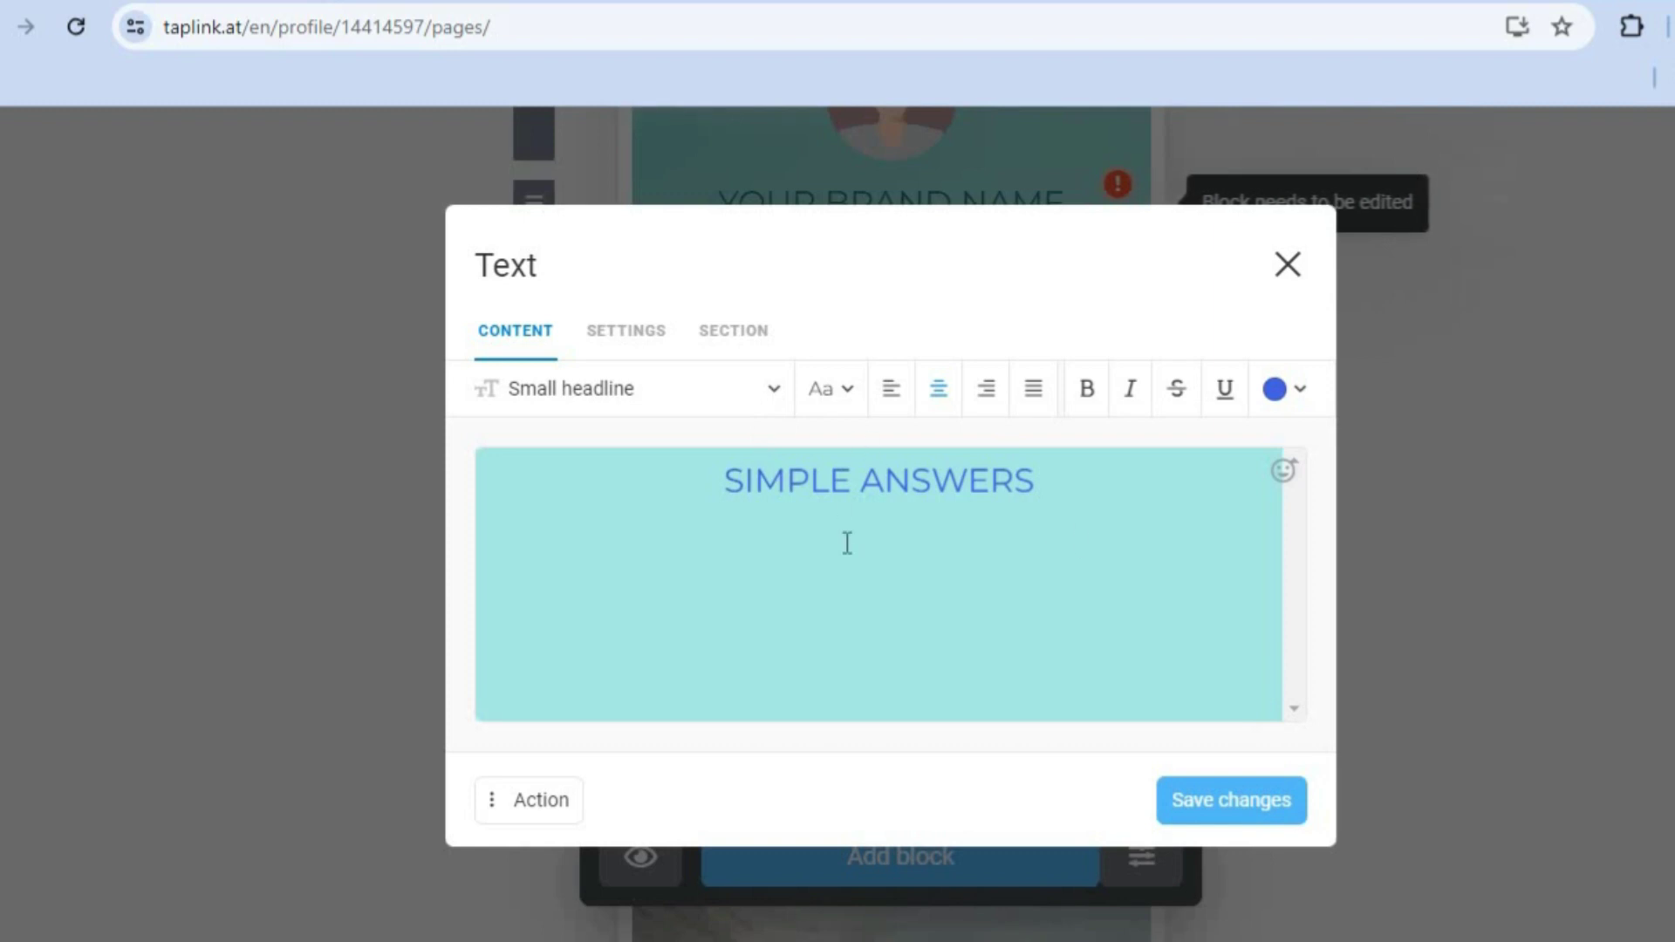
pyautogui.click(715, 330)
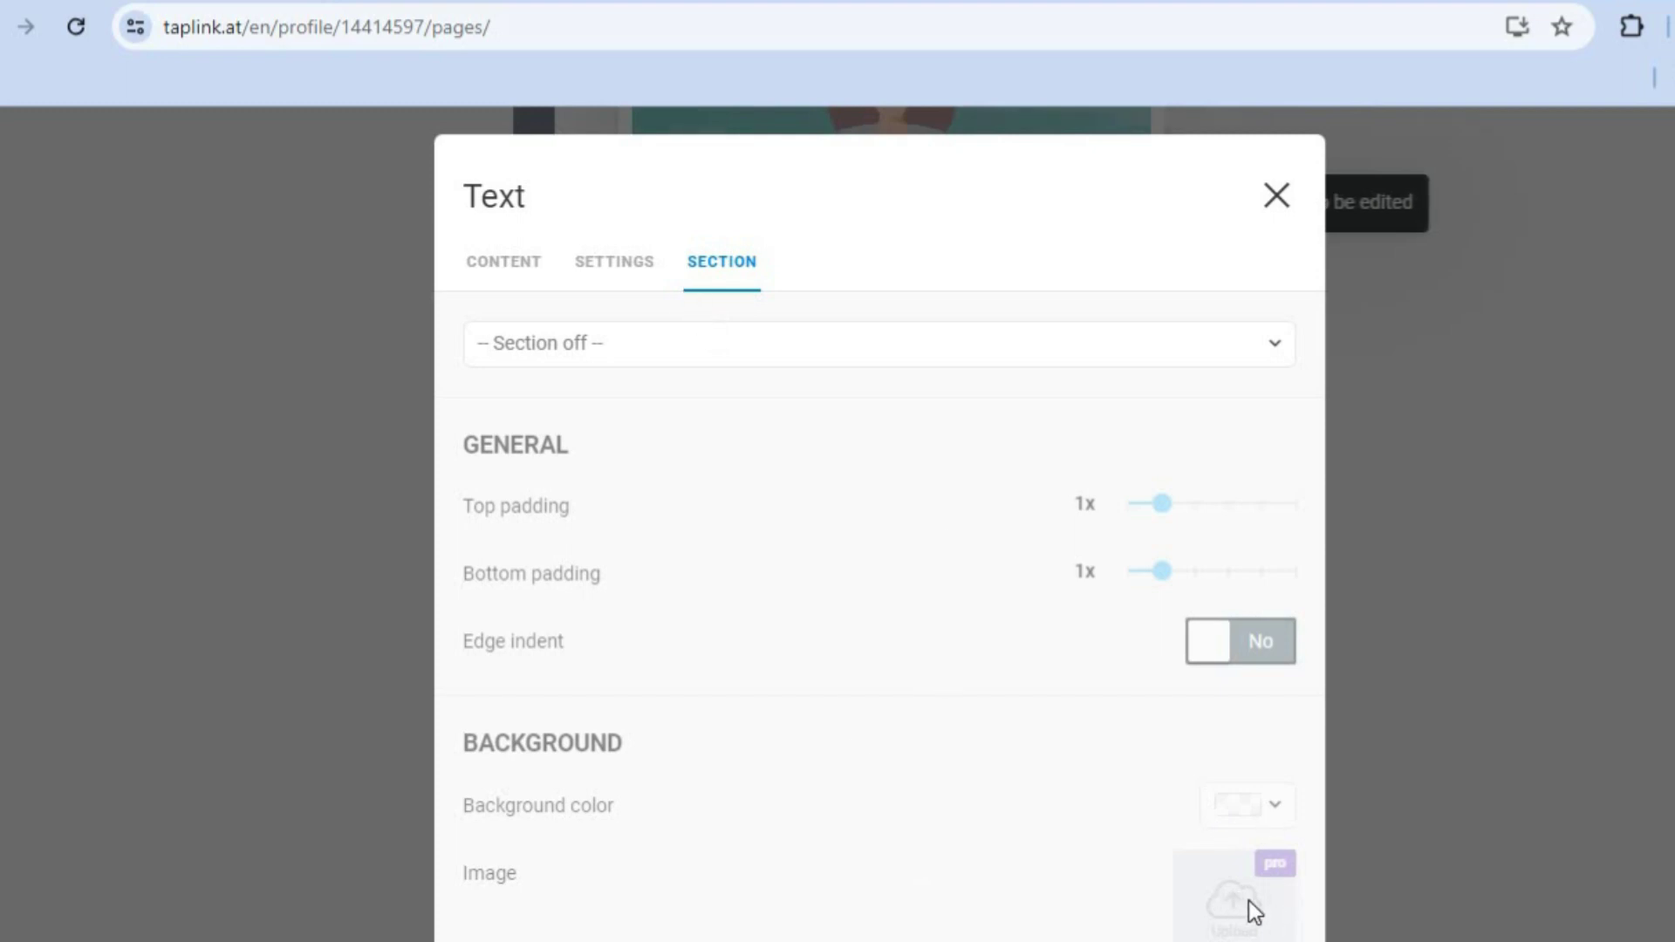
pyautogui.click(491, 264)
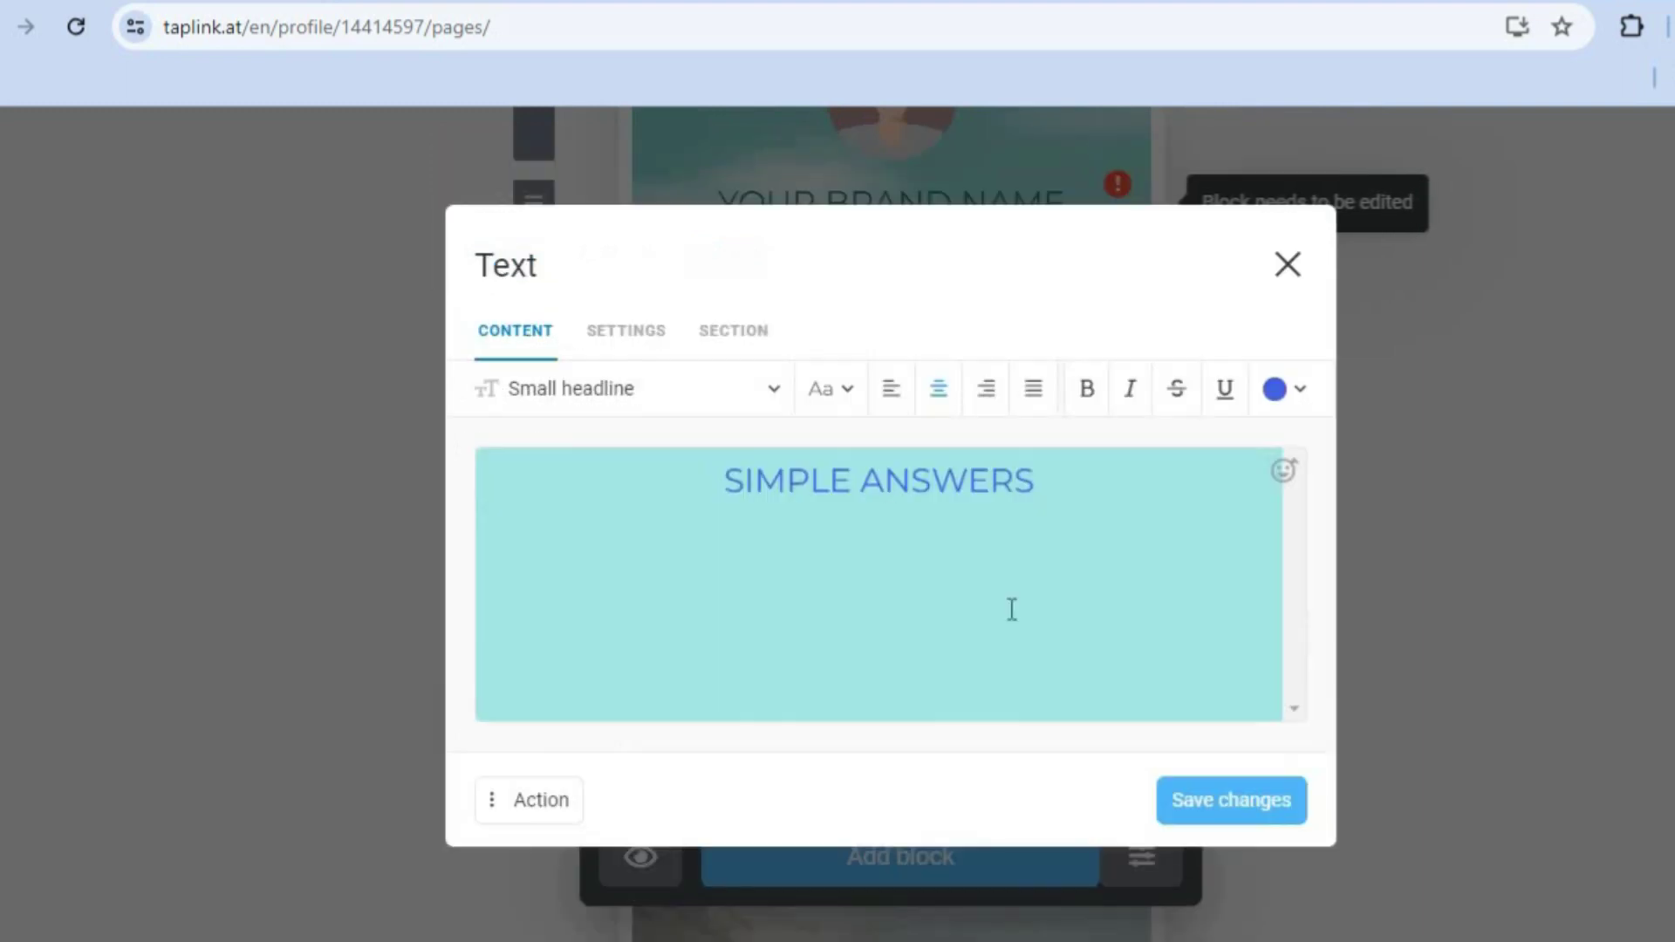
pyautogui.click(1209, 802)
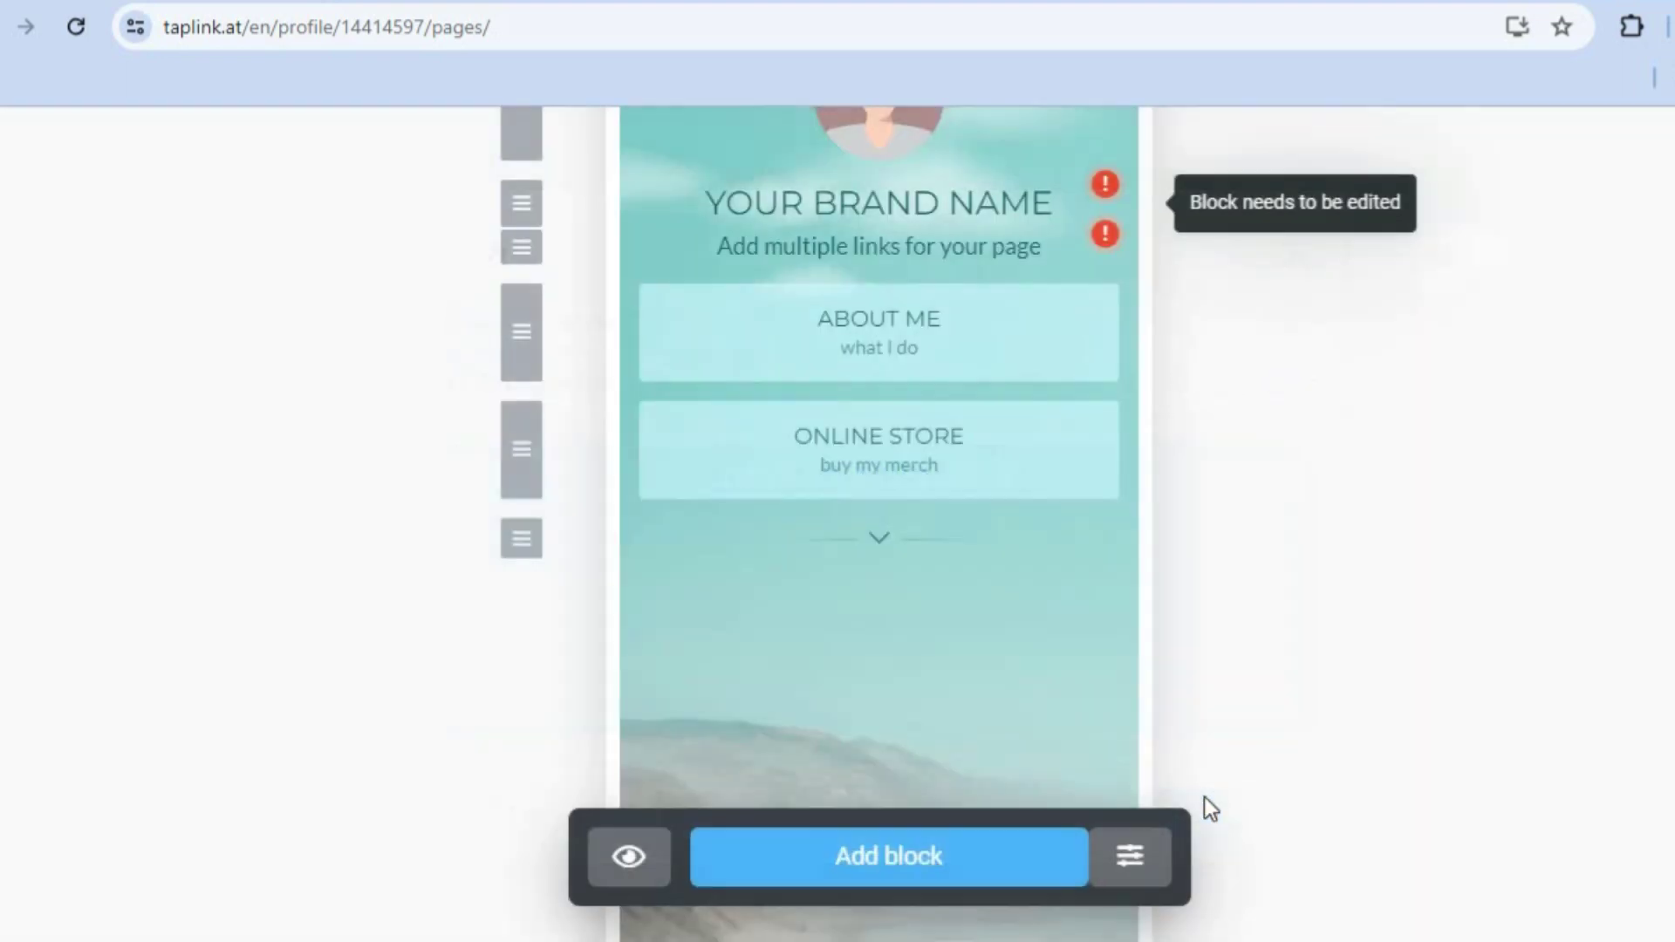
# Step: Delete the 'Add multiple links for your page' subtitle text block
pyautogui.click(985, 253)
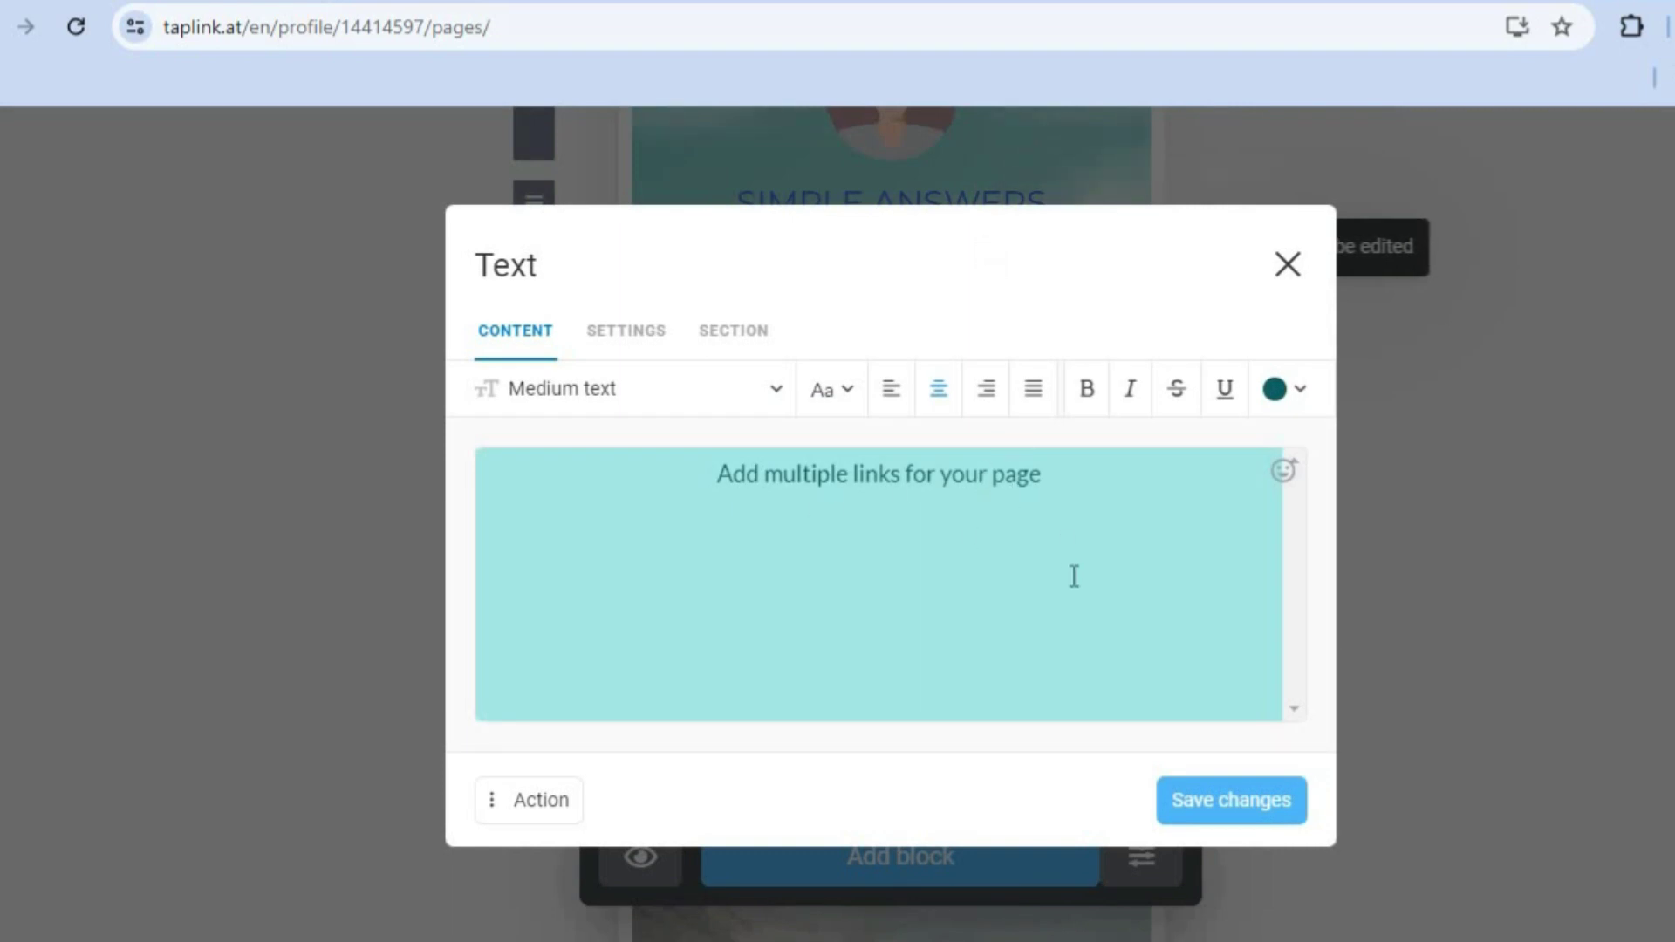
pyautogui.click(1065, 499)
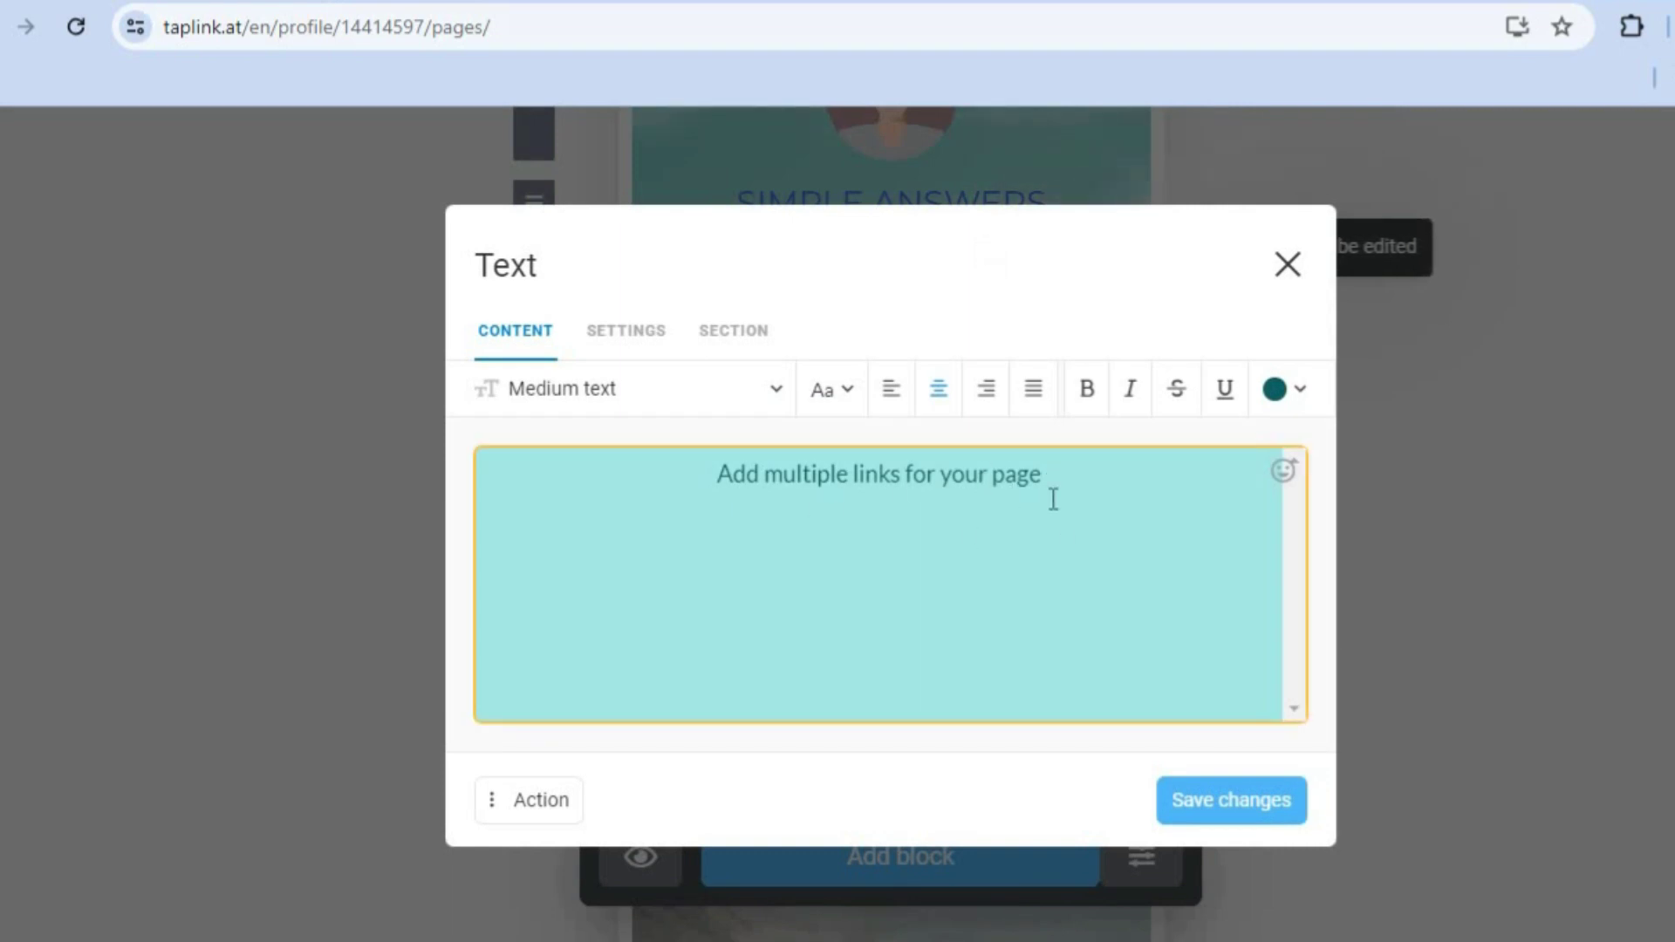
pyautogui.click(1284, 263)
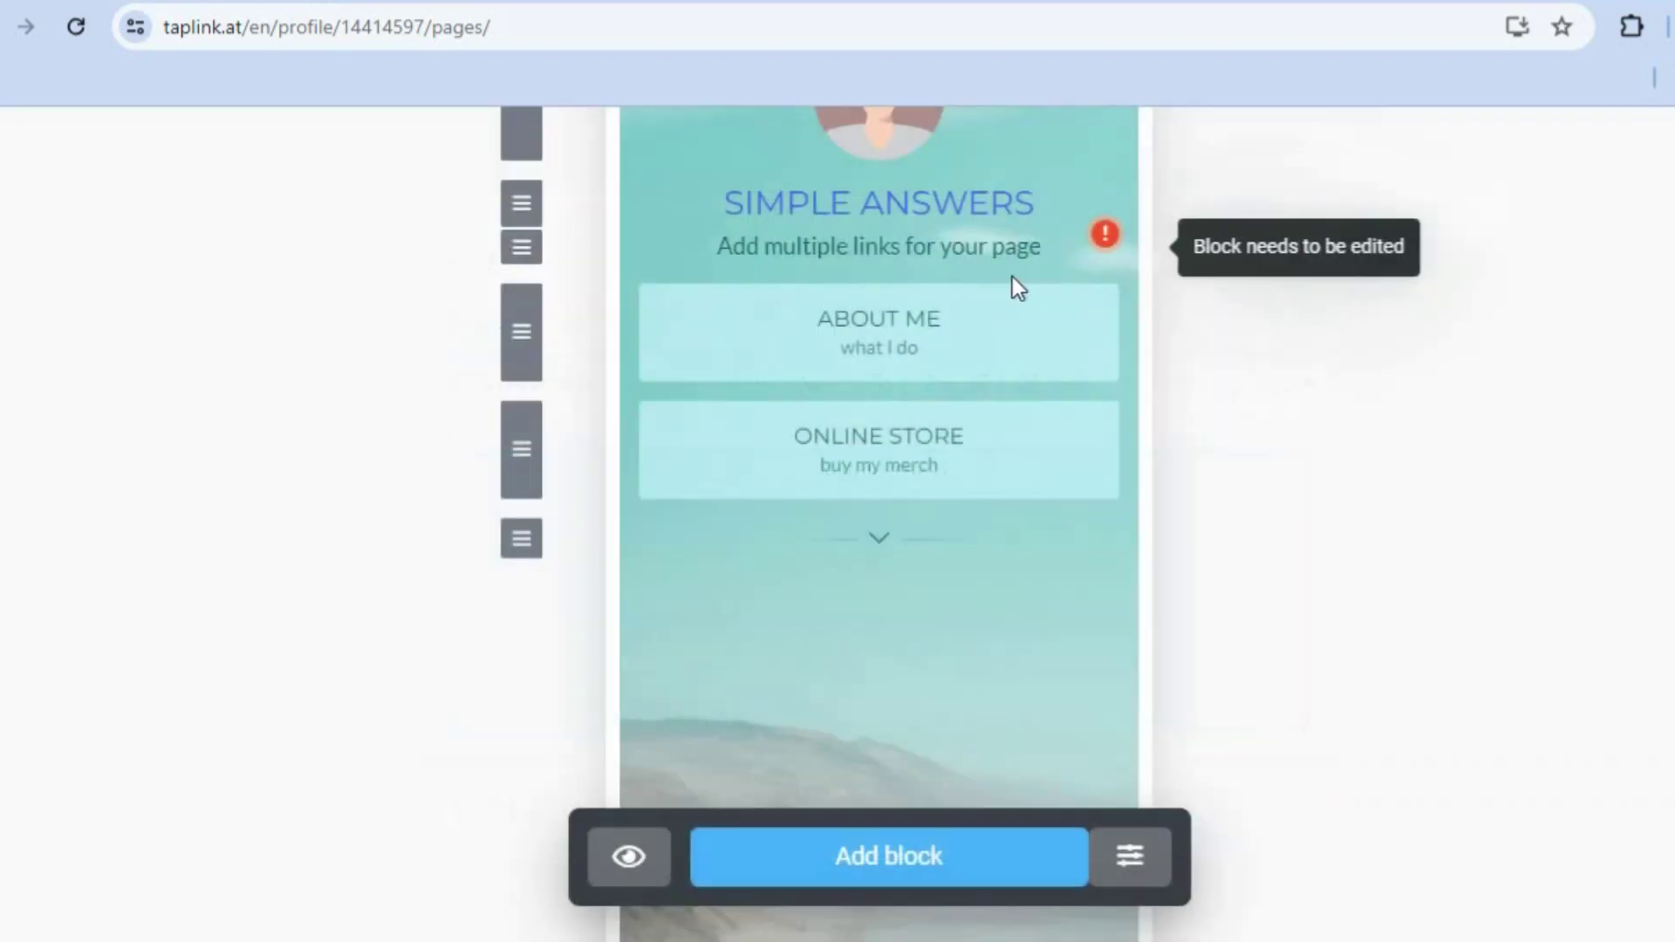
pyautogui.click(974, 232)
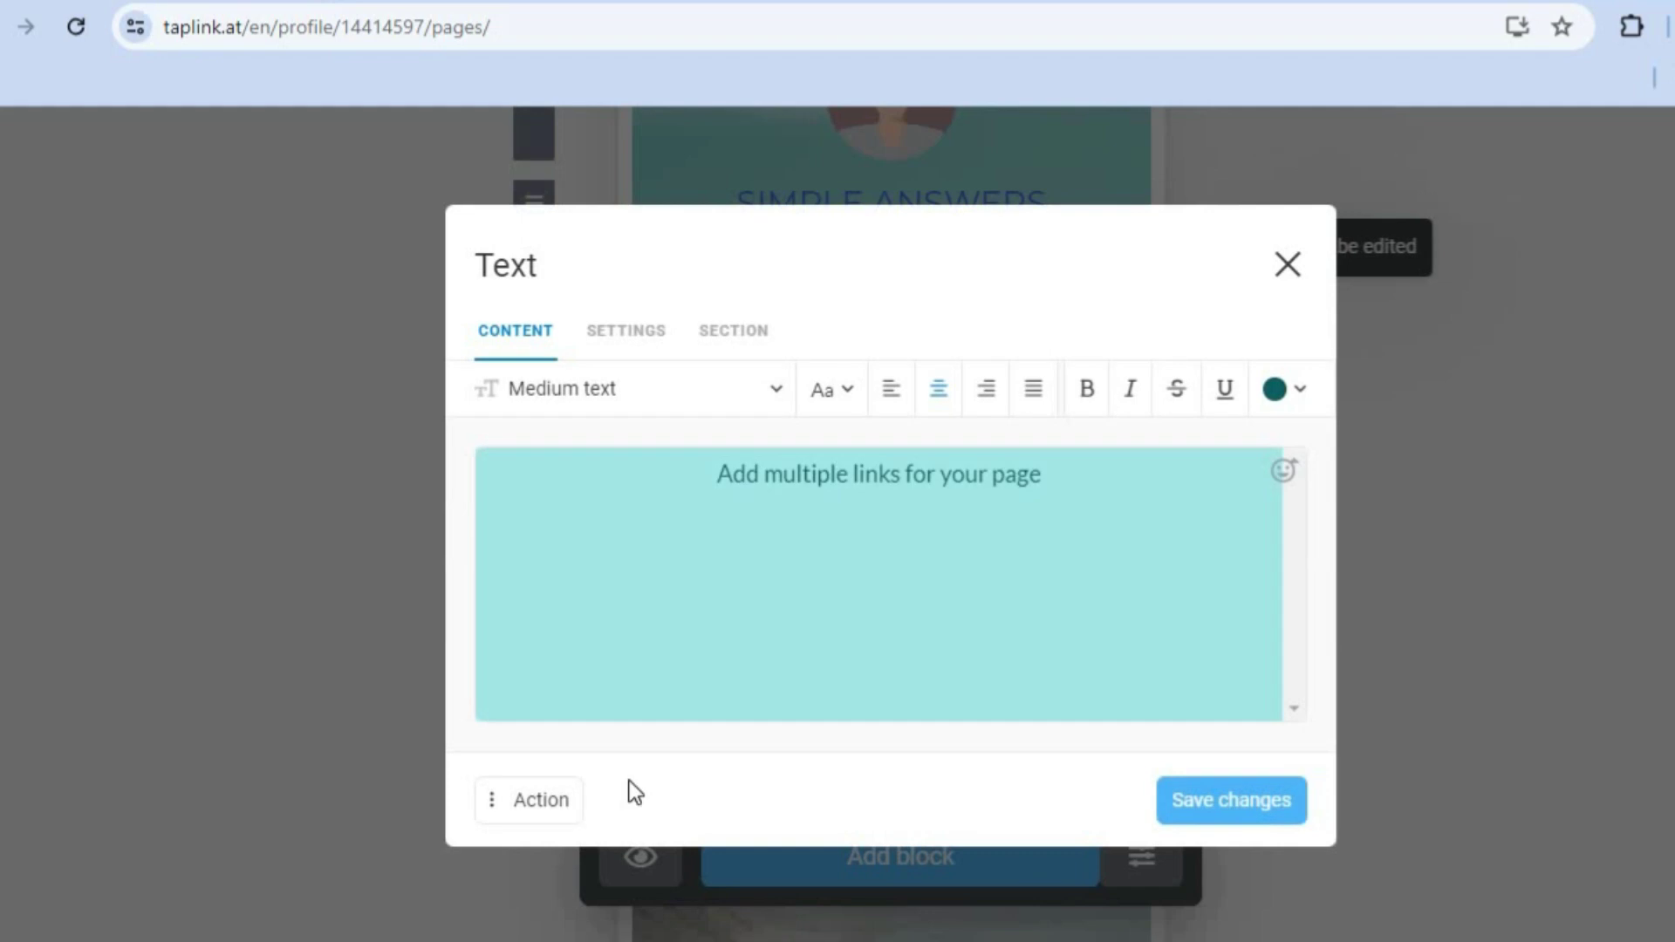
pyautogui.click(505, 804)
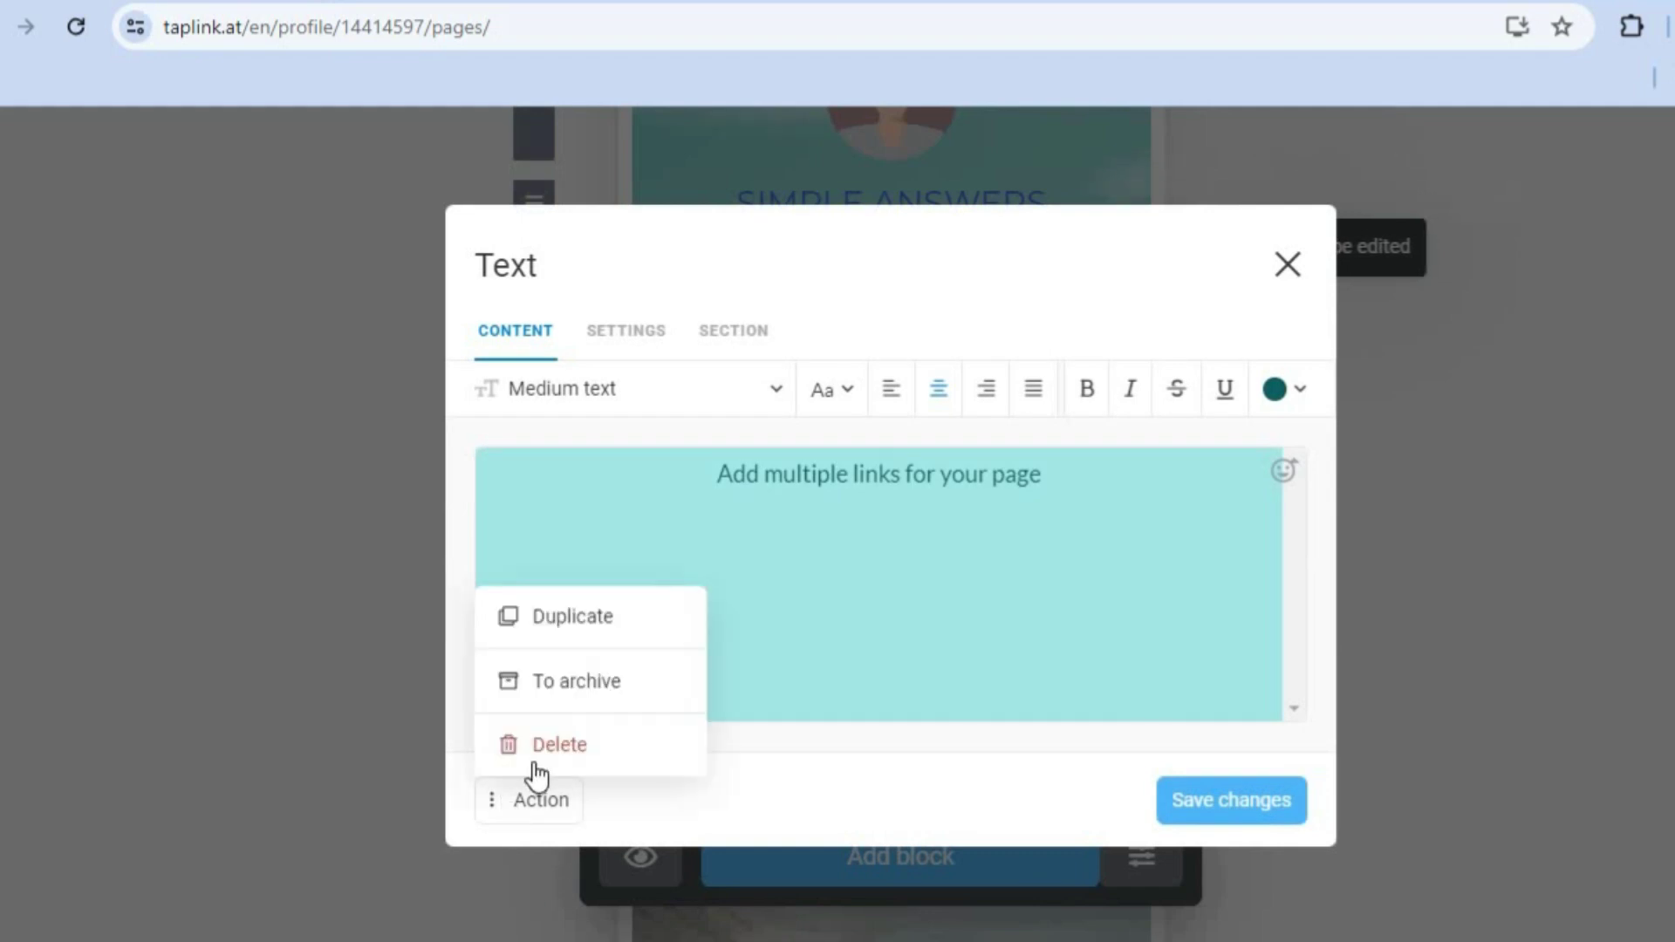
pyautogui.click(539, 762)
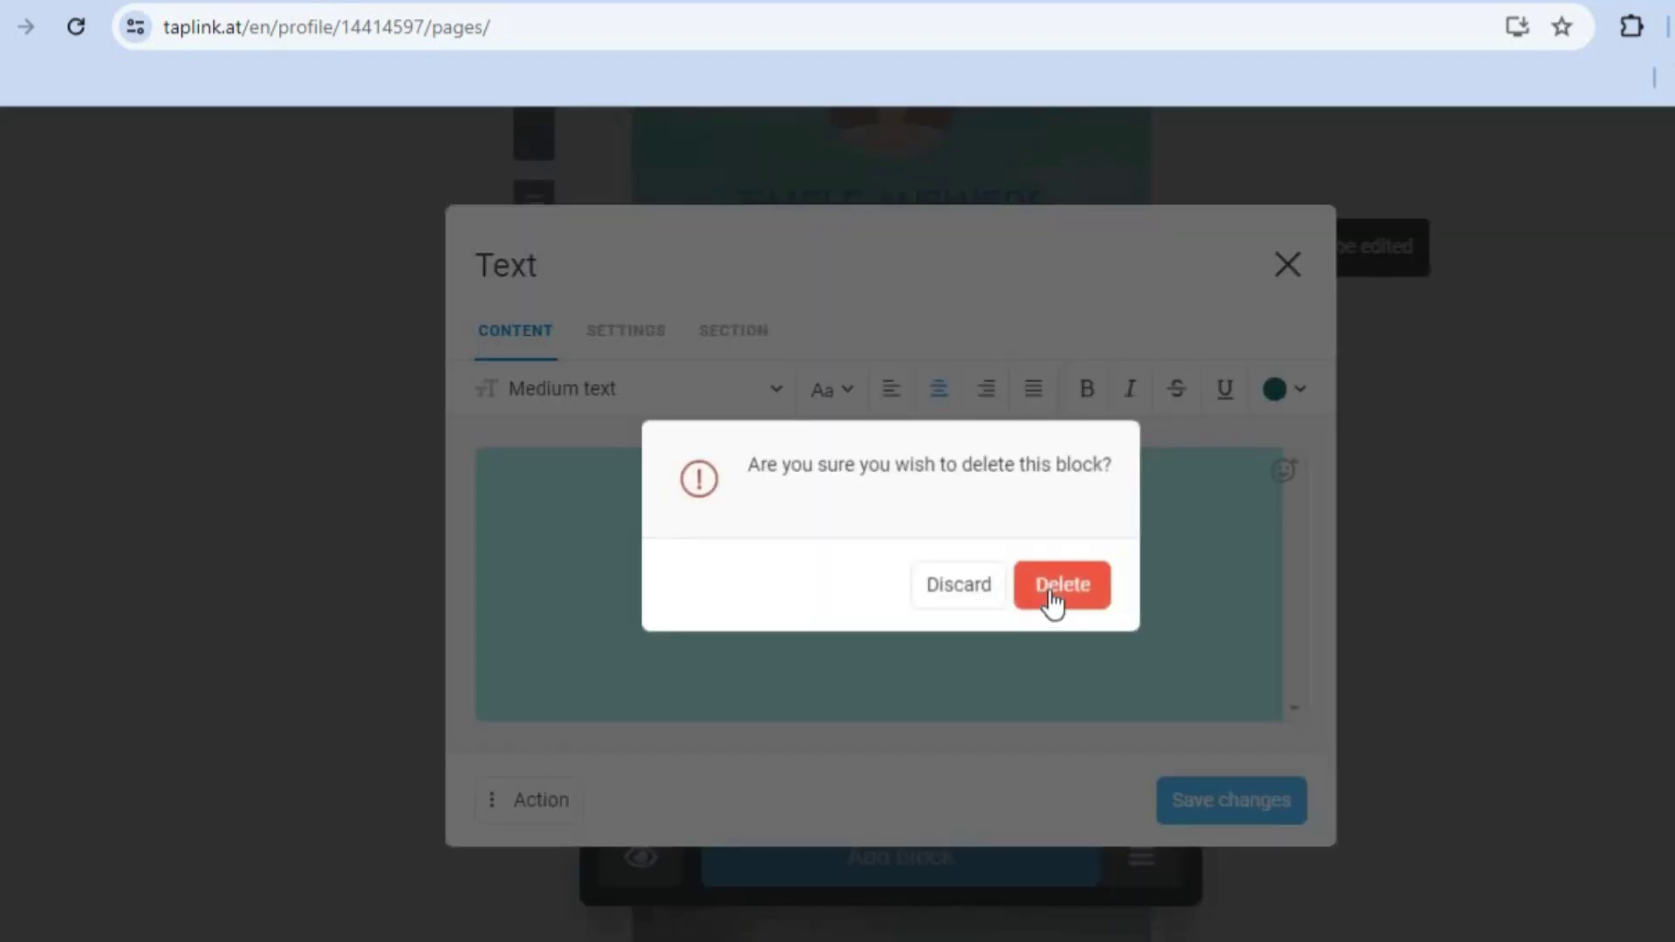
pyautogui.click(1051, 590)
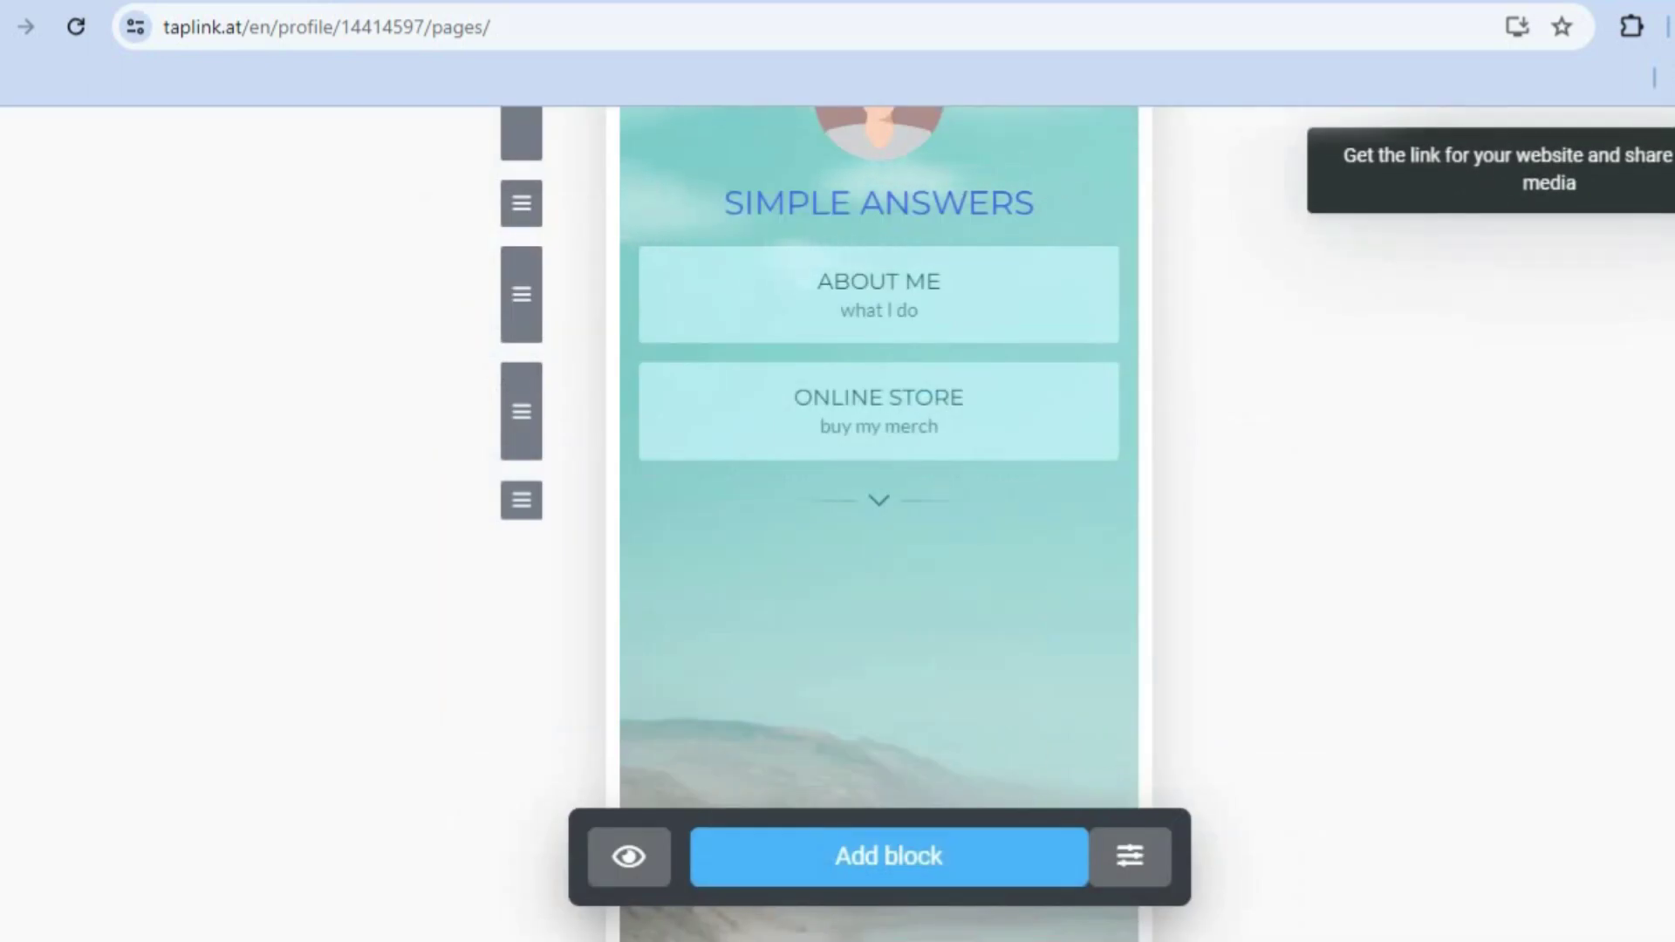
pyautogui.scroll(4, 879, 524)
pyautogui.scroll(2, 880, 523)
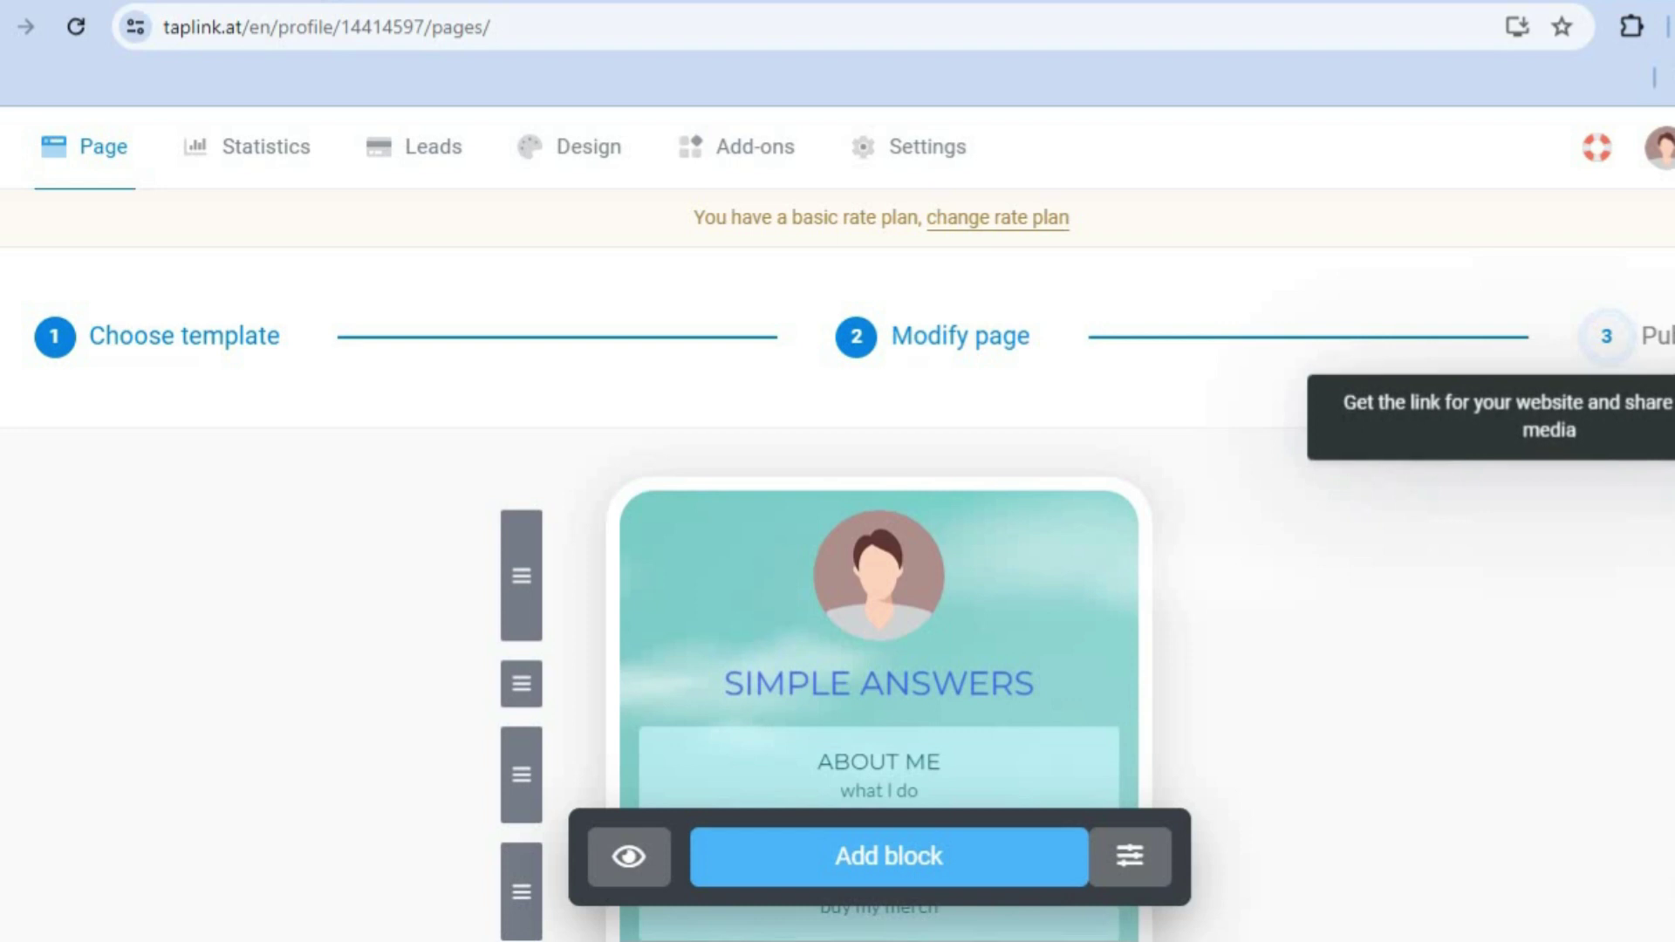
pyautogui.click(1661, 337)
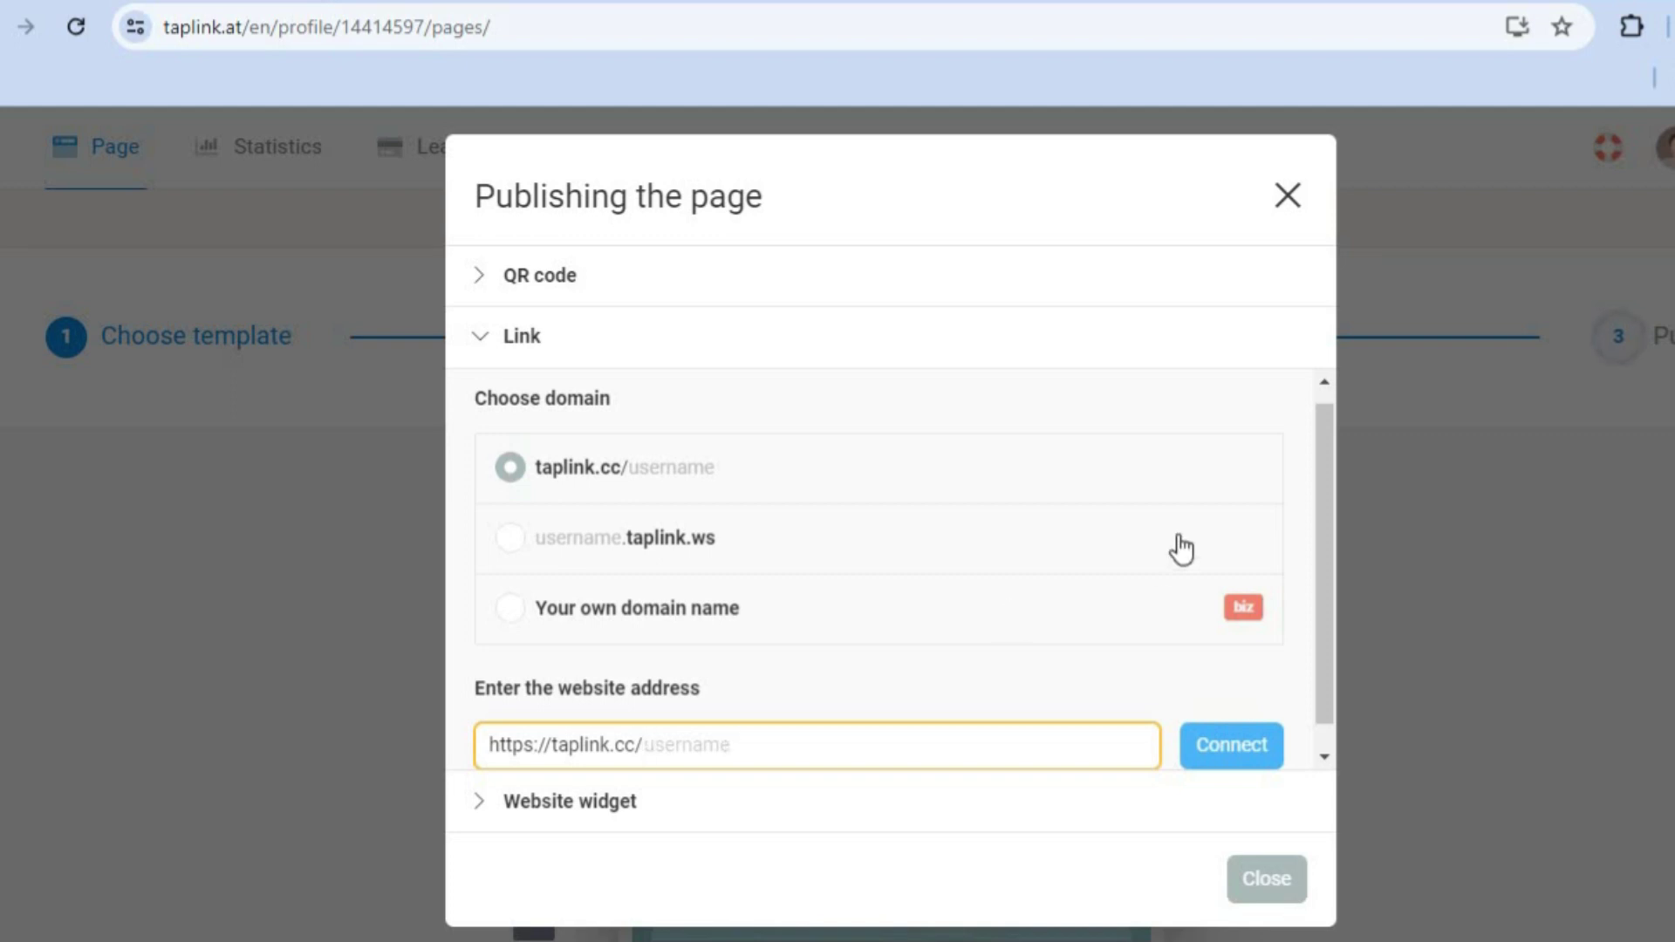
pyautogui.click(1287, 206)
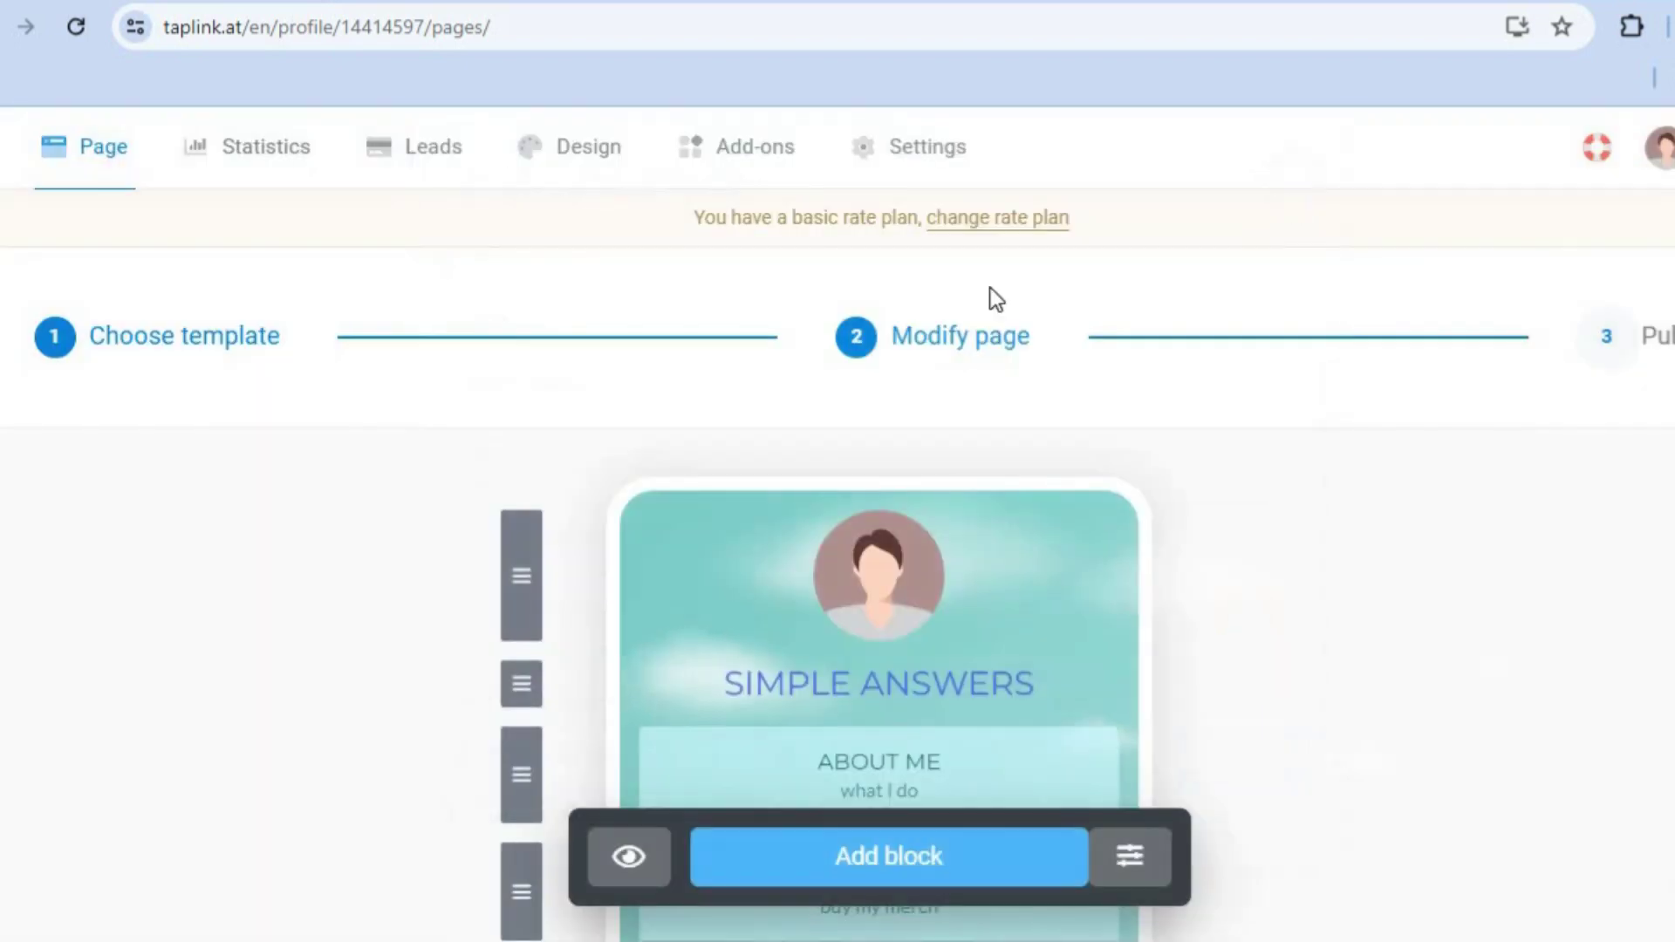
# Step: Look through the Statistics and Leads sections, then view the Seasons designs under Design
pyautogui.click(292, 161)
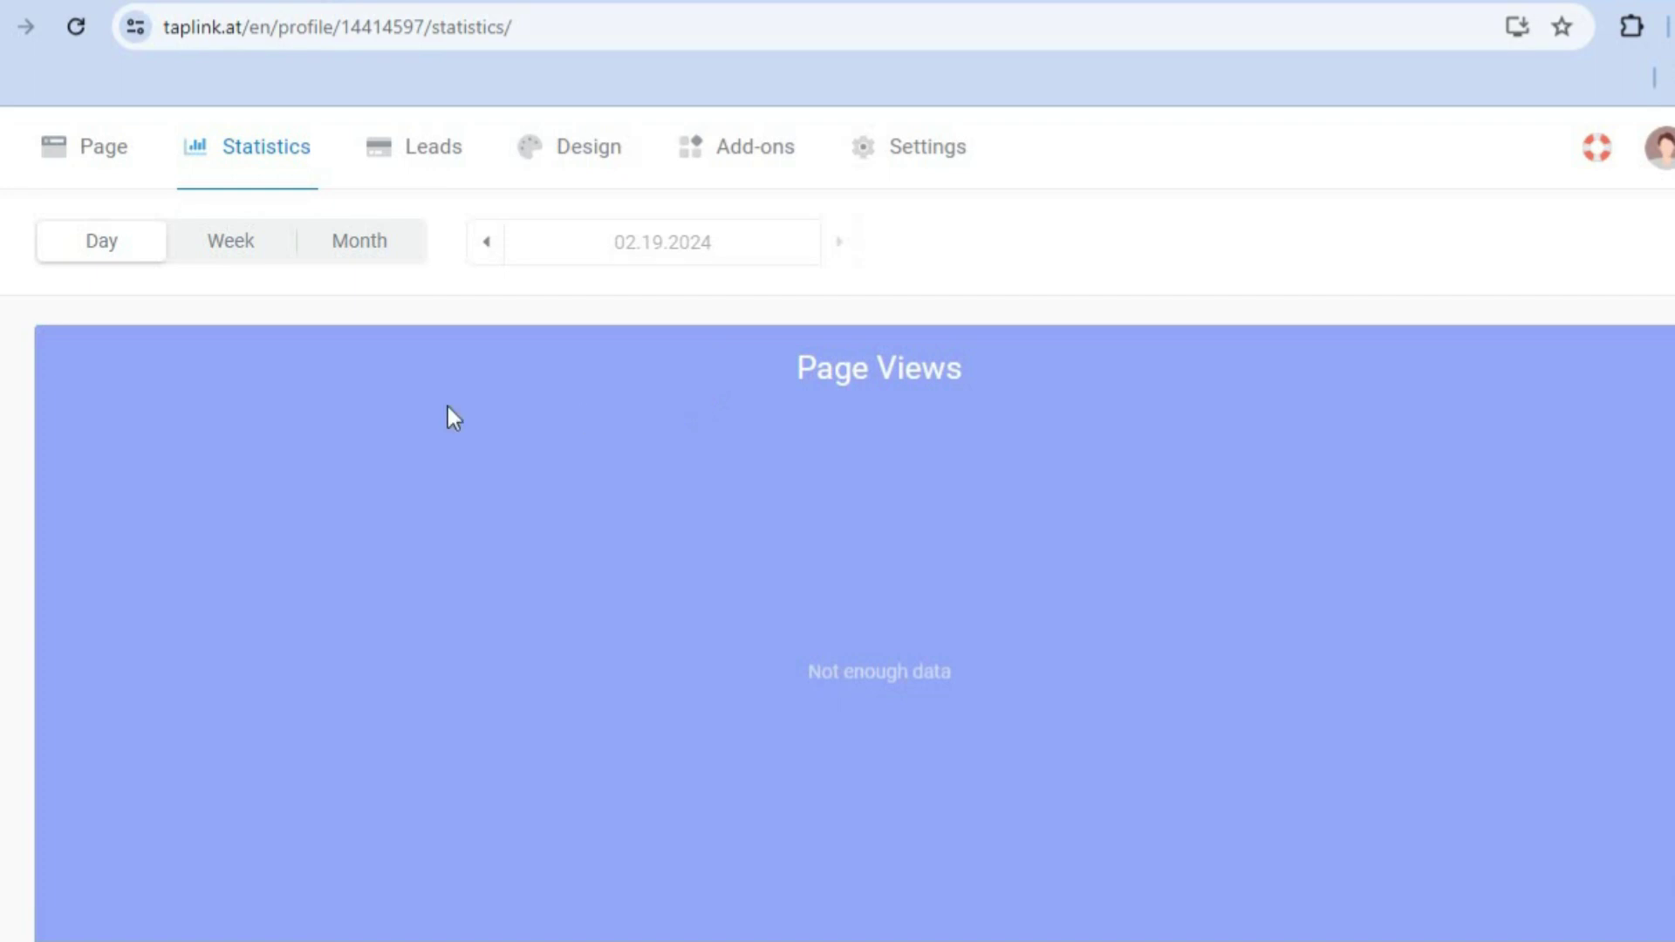
pyautogui.click(402, 161)
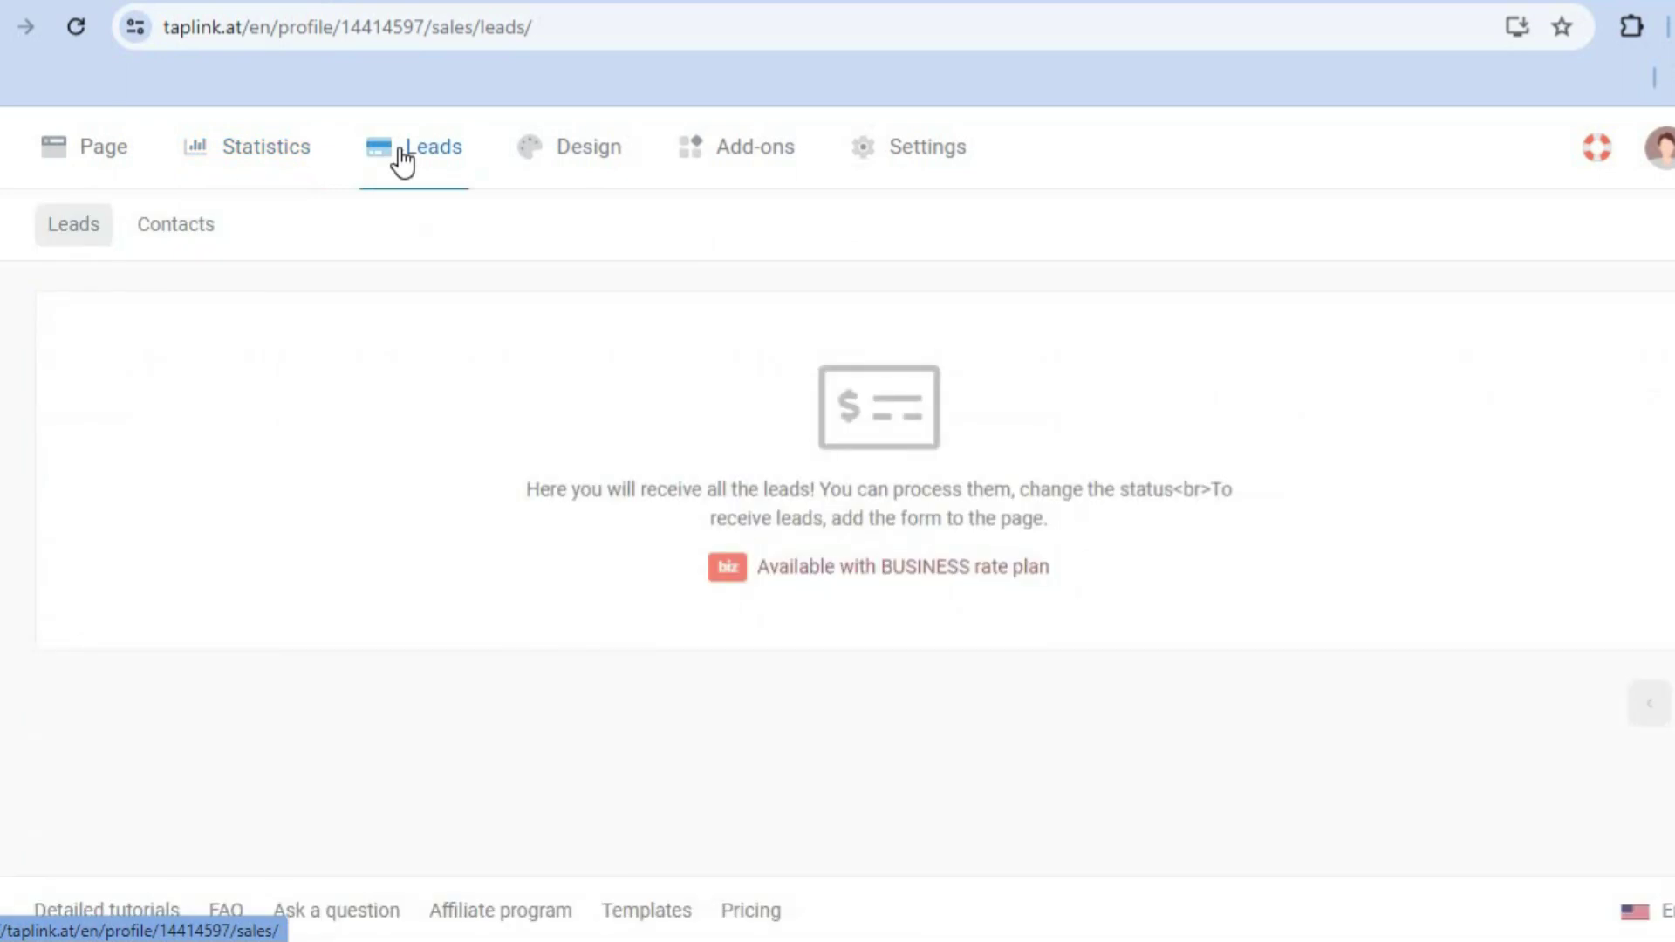
pyautogui.click(570, 159)
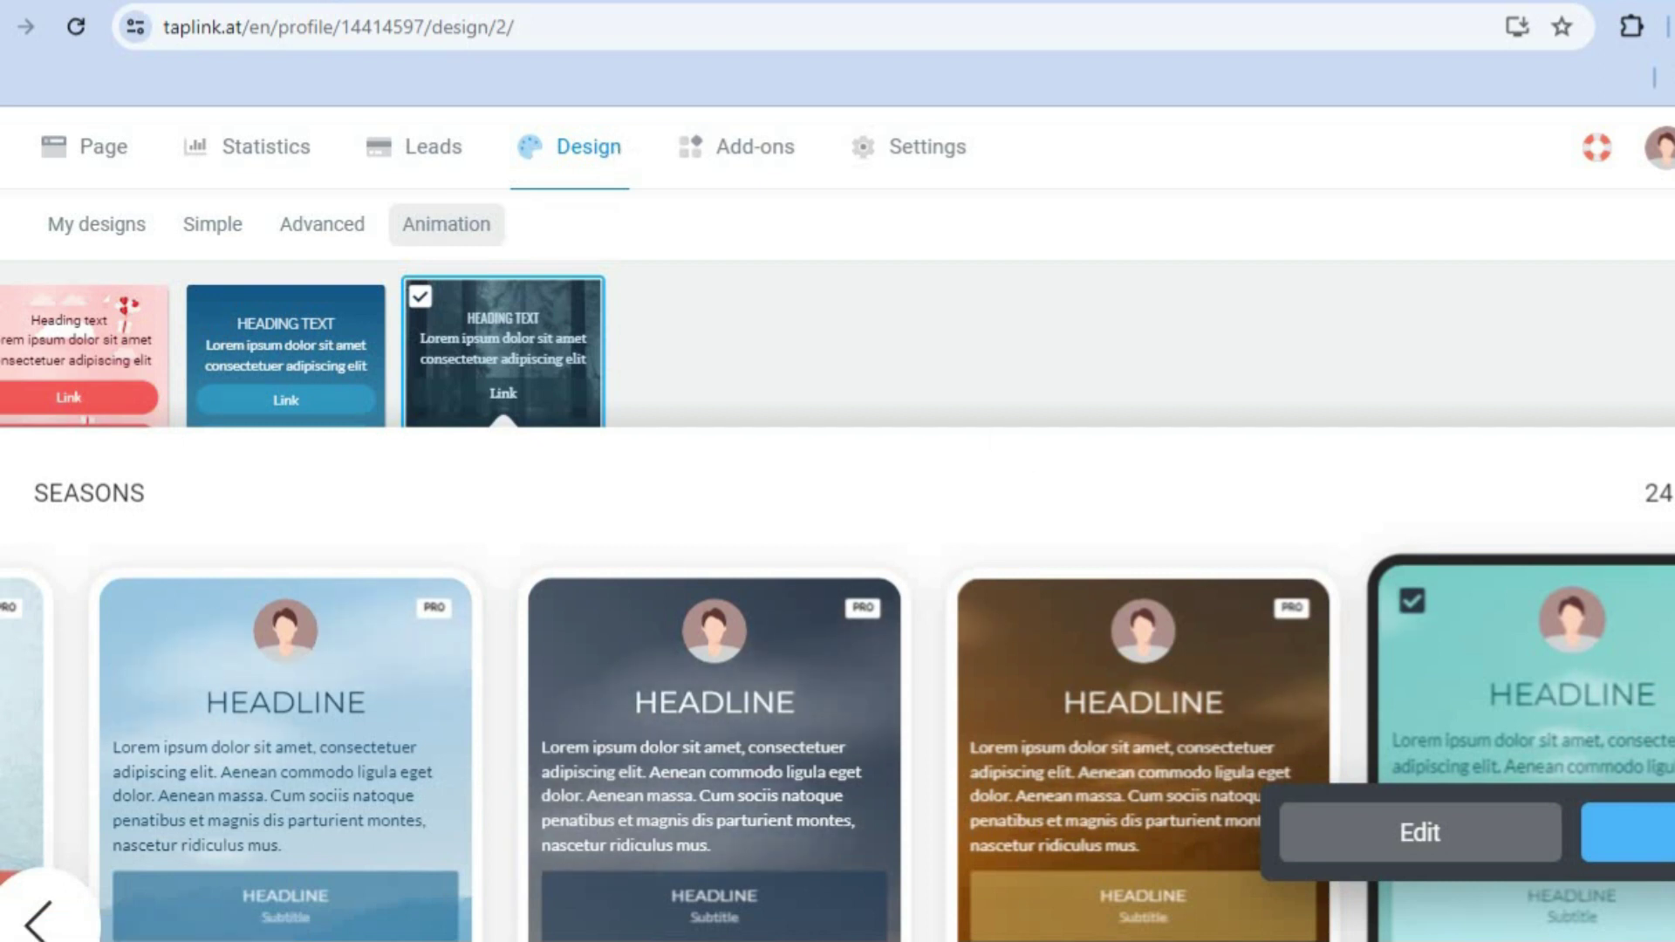
pyautogui.scroll(-4, 838, 523)
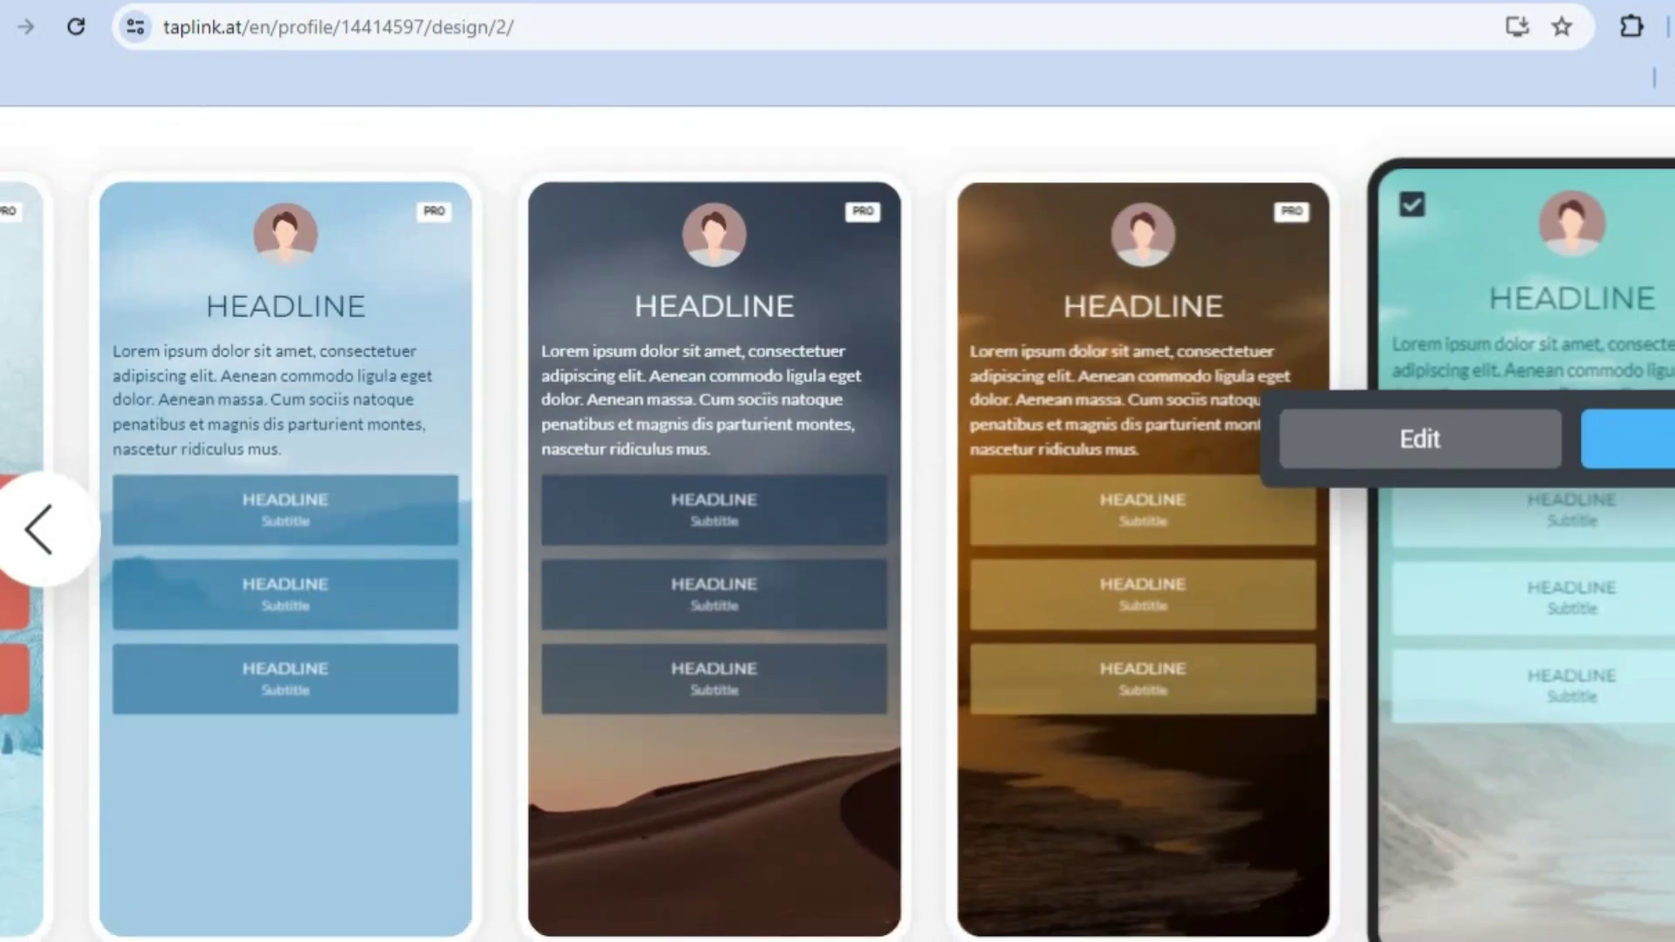
pyautogui.scroll(4, 838, 523)
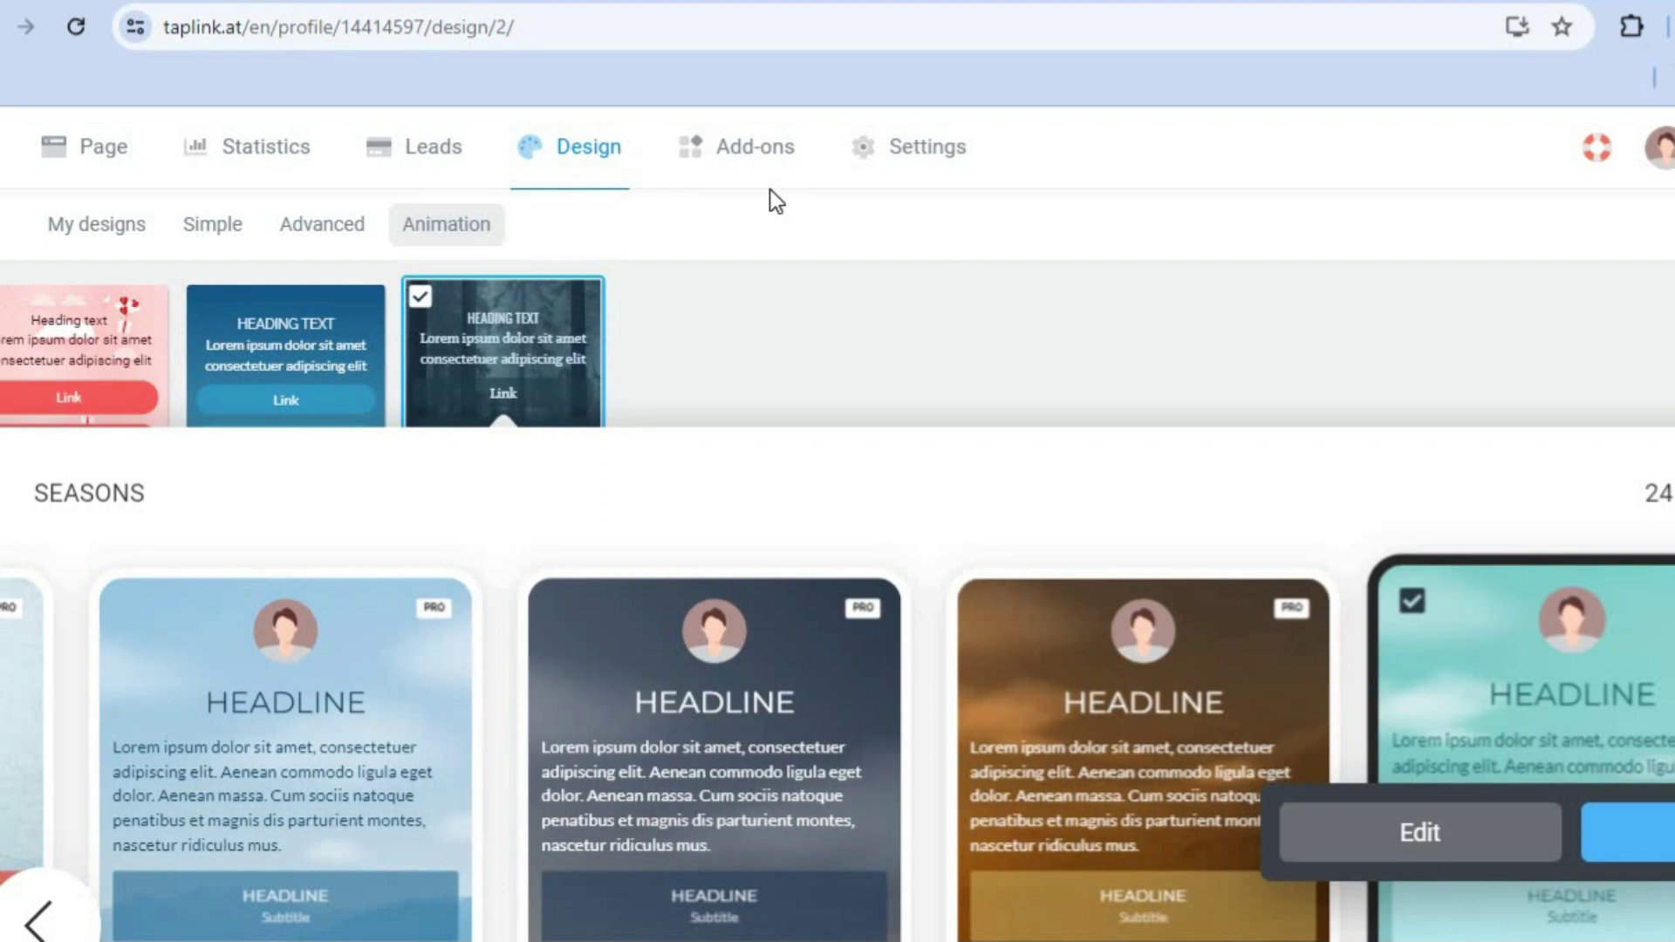
# Step: Browse the Add-ons catalogue
pyautogui.click(731, 168)
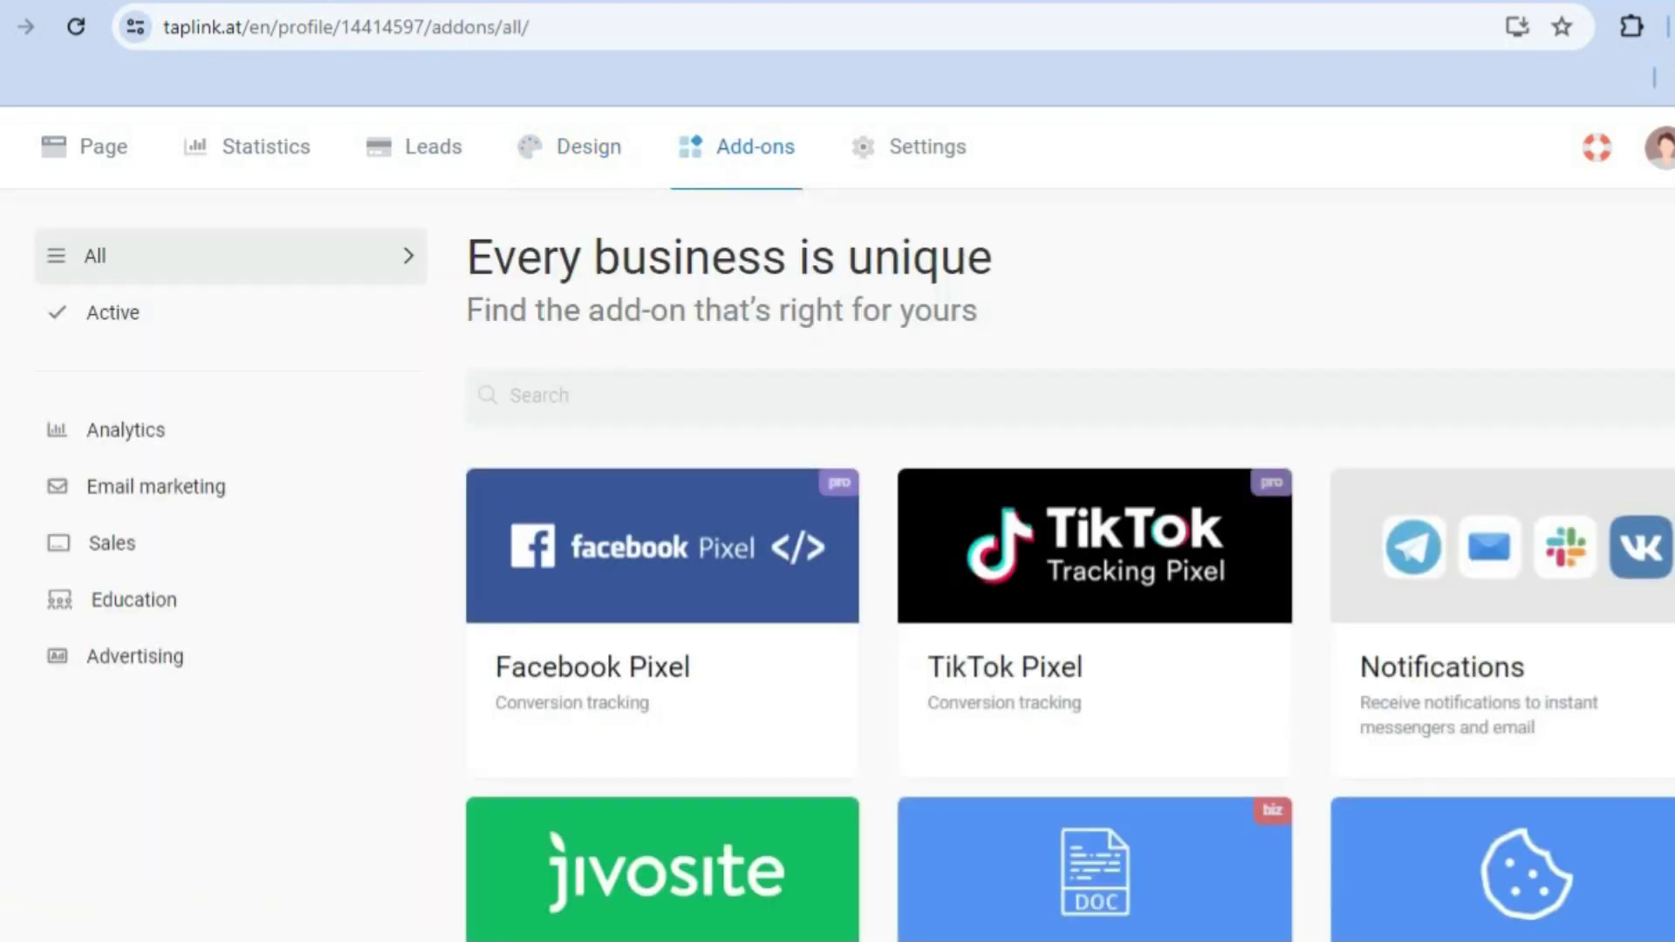
pyautogui.scroll(-2, 837, 523)
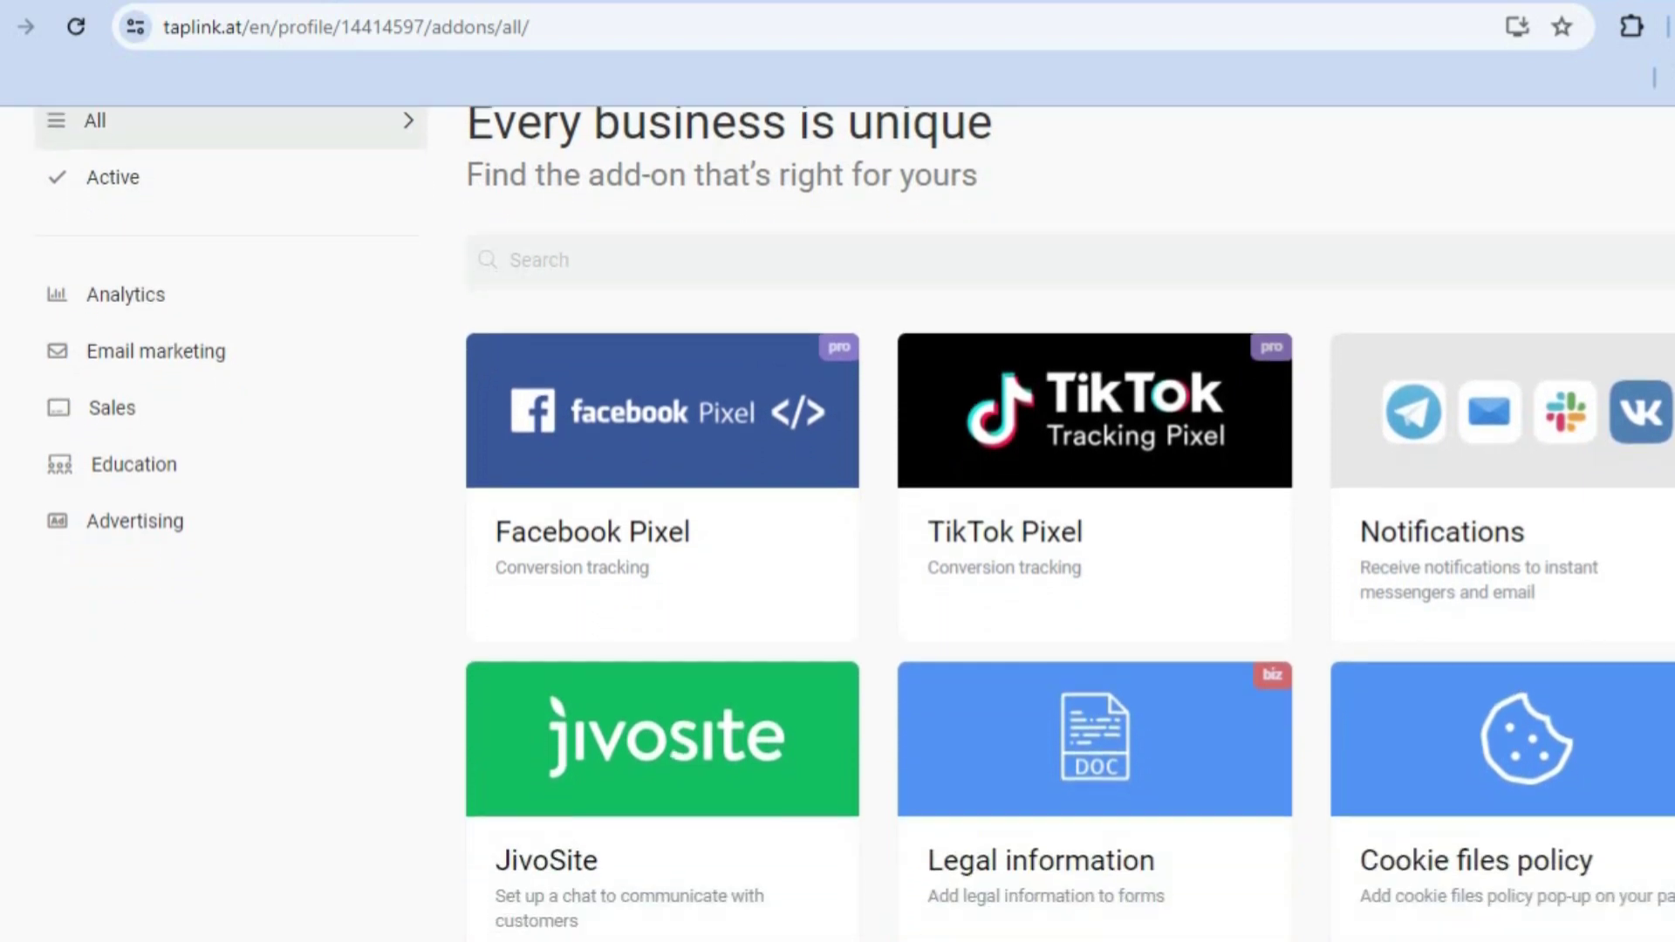
pyautogui.scroll(-4, 837, 524)
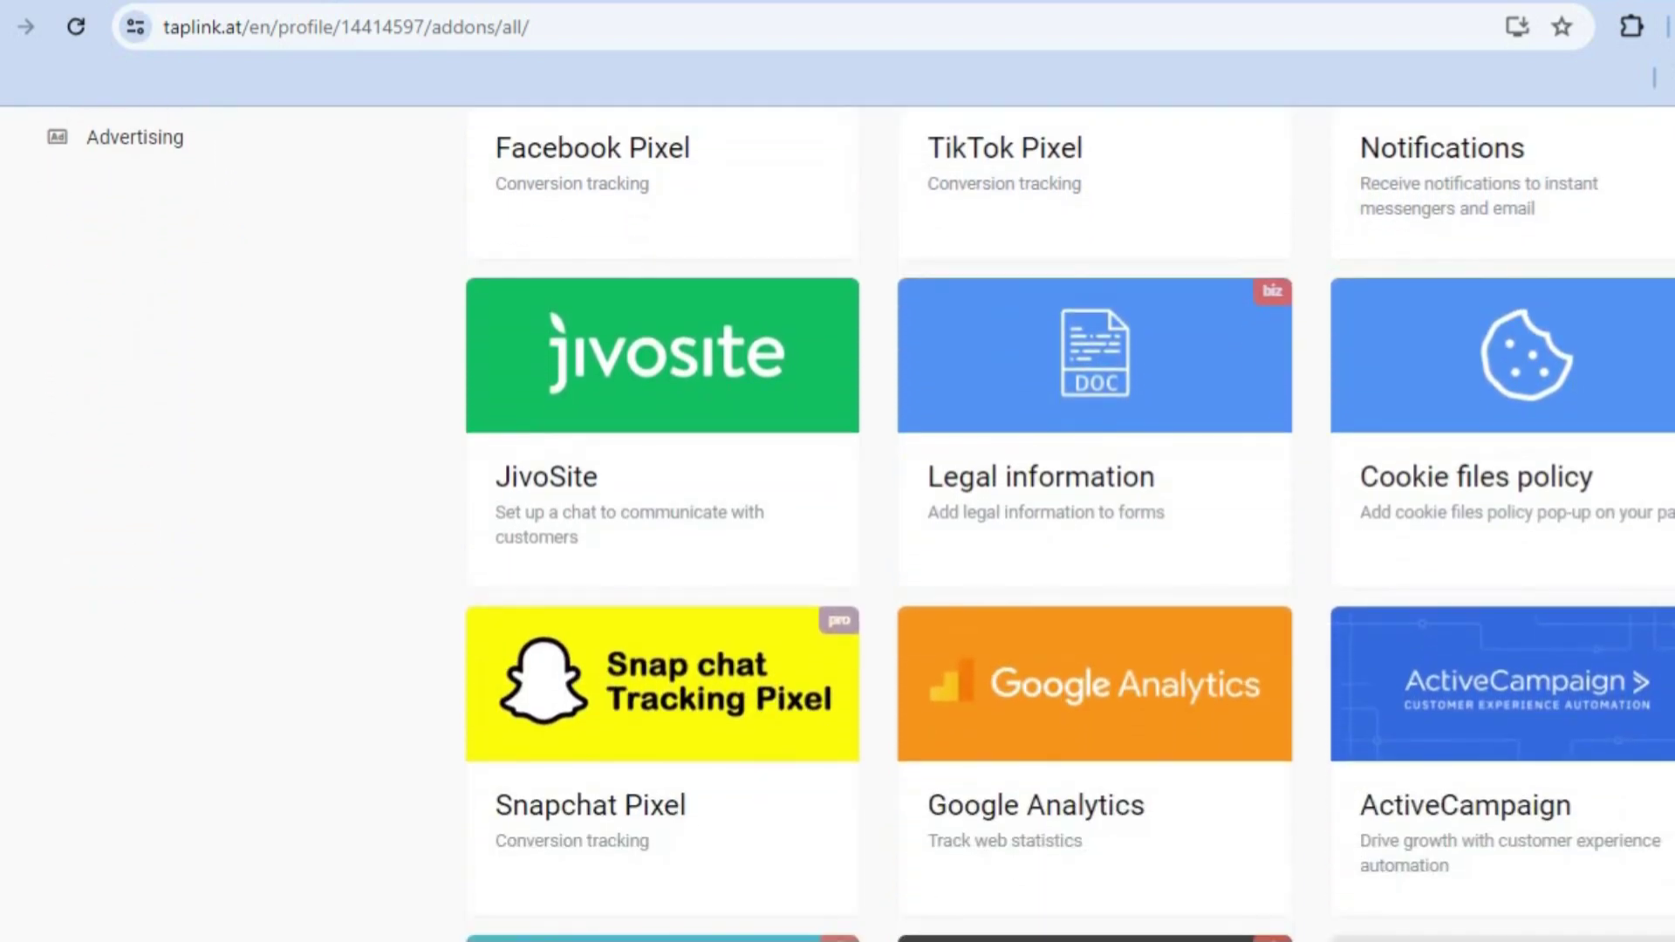
pyautogui.scroll(-4, 837, 523)
pyautogui.scroll(5, 1068, 523)
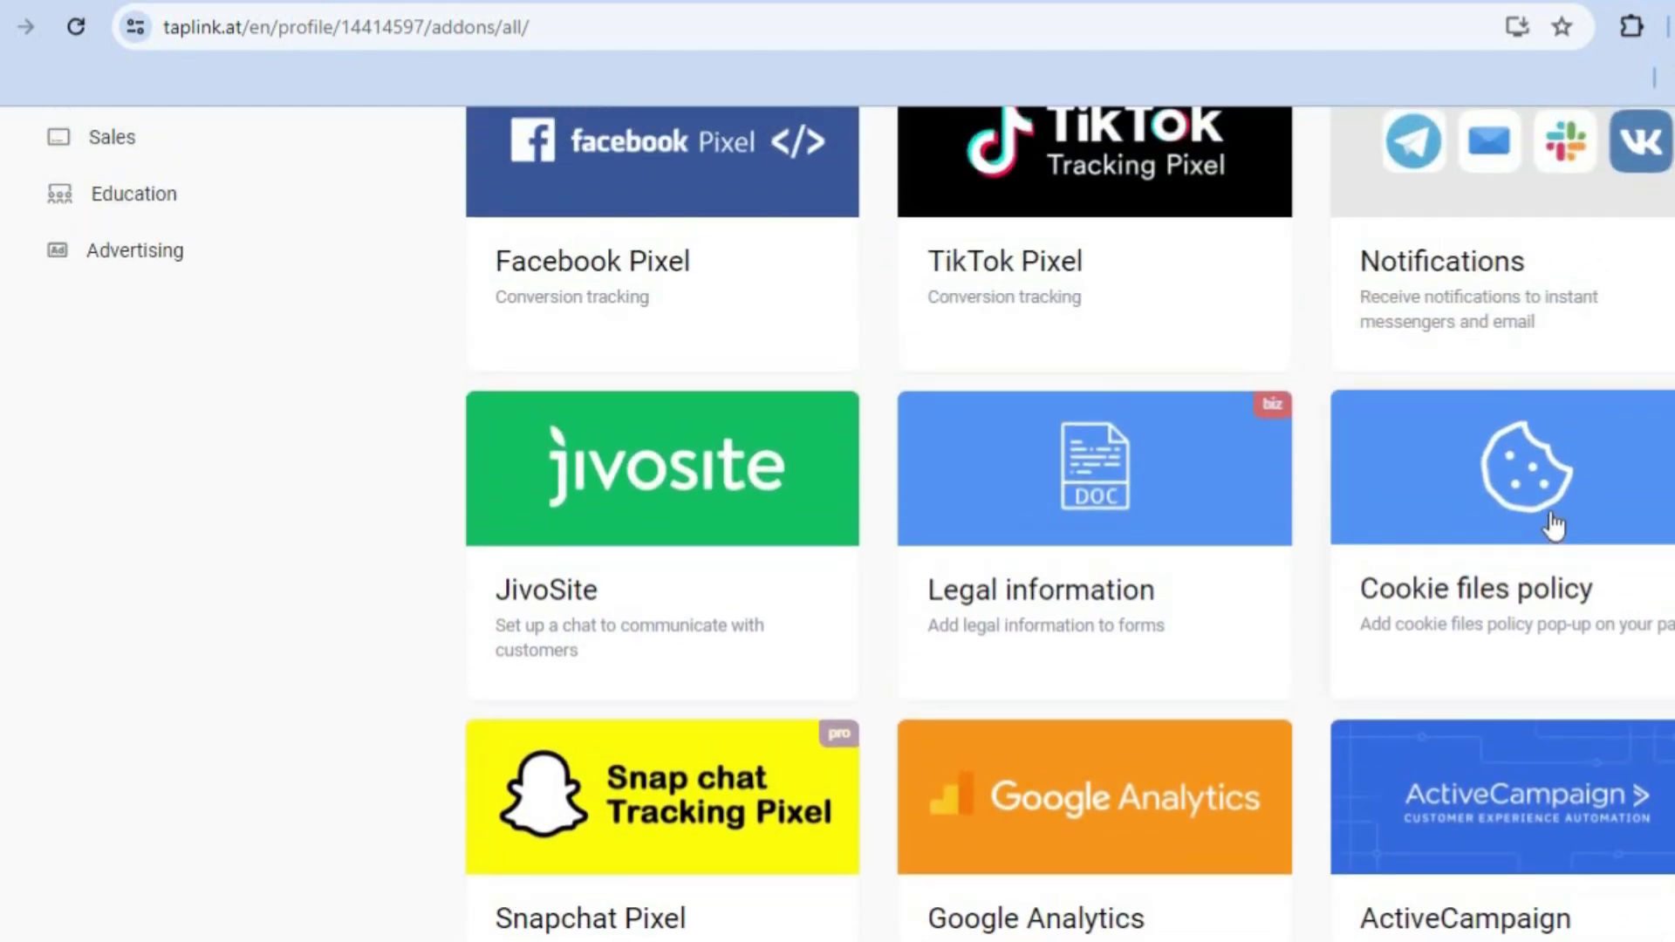
# Step: Publish and activate the Cookie files policy add-on
pyautogui.click(1551, 525)
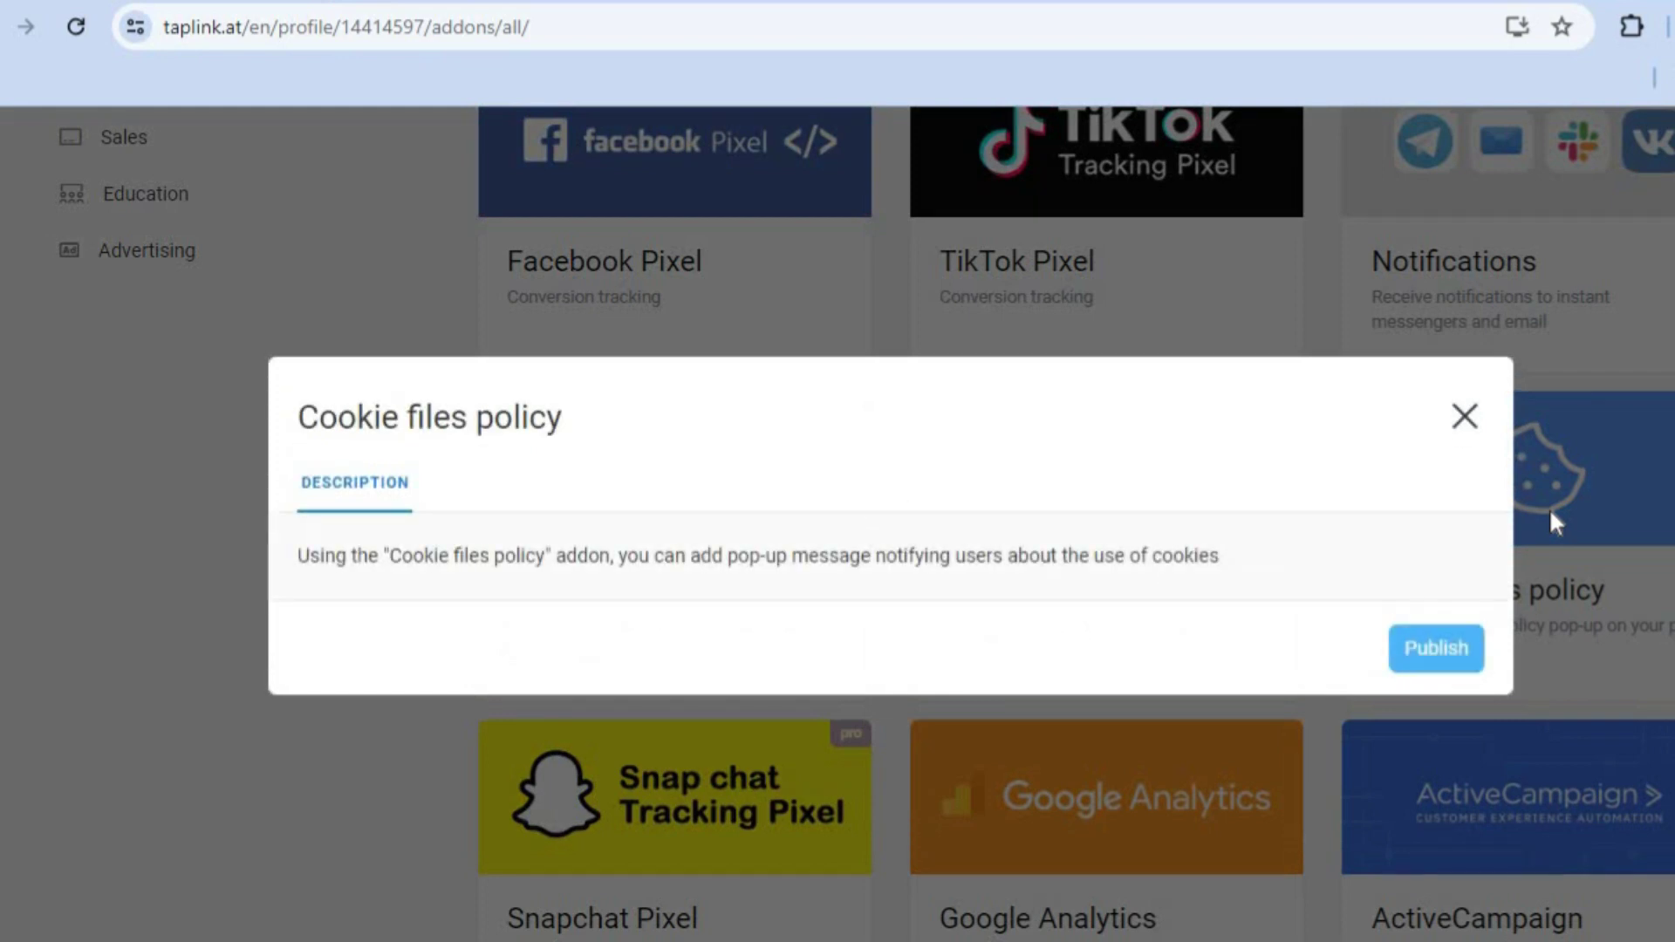
pyautogui.click(1416, 658)
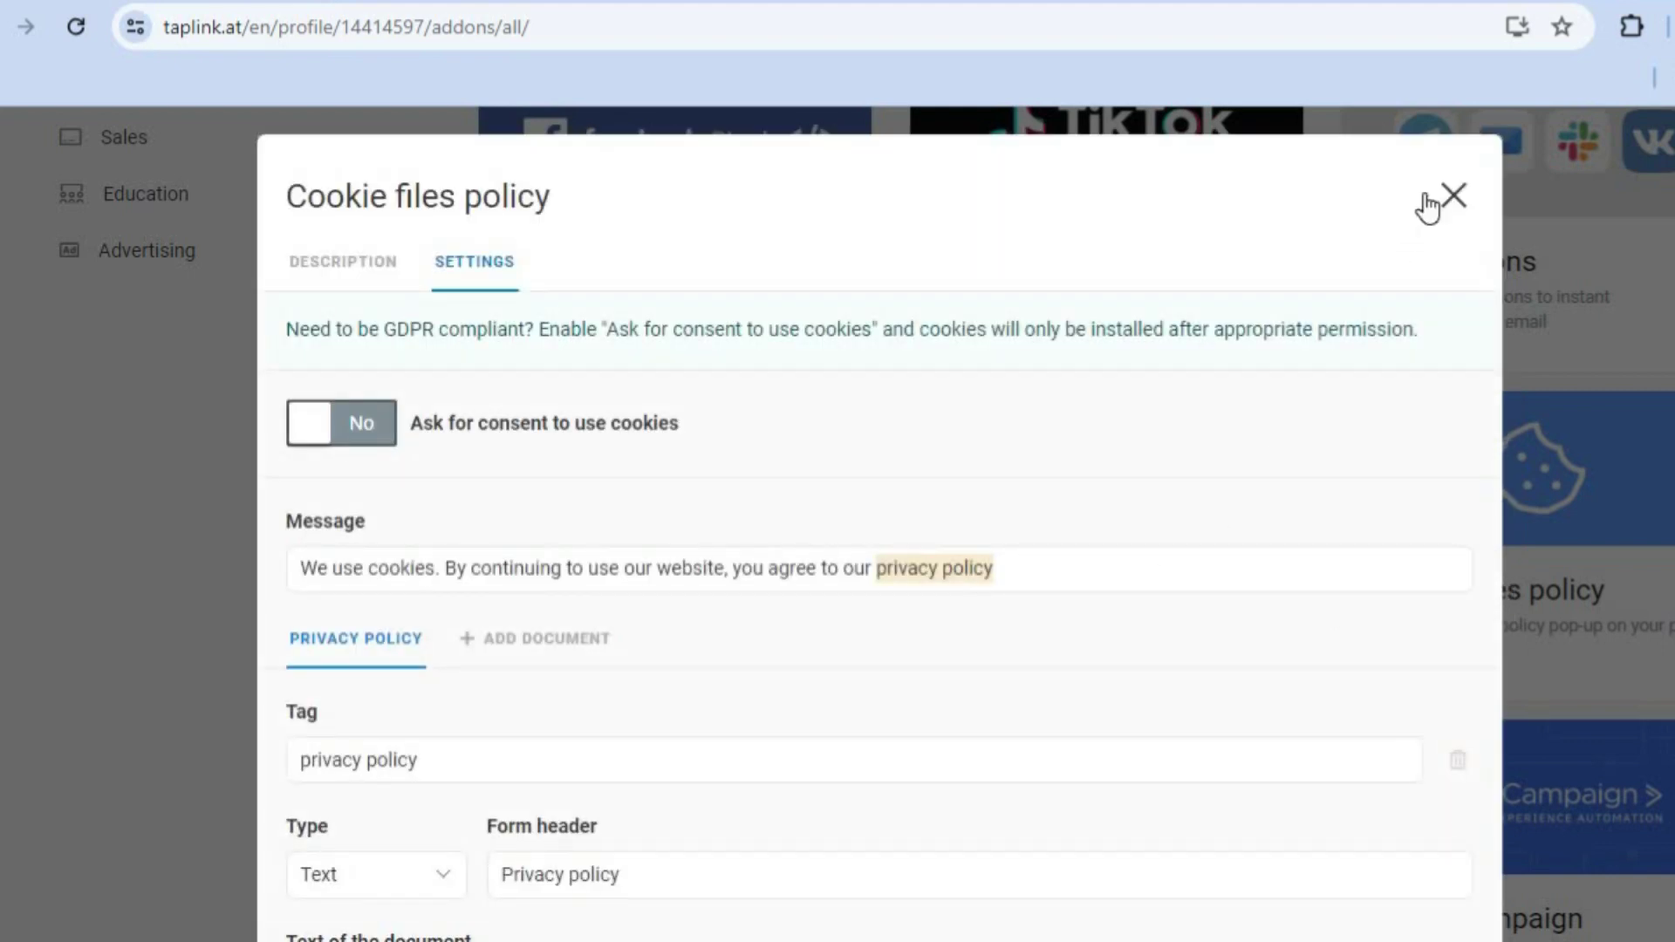
pyautogui.scroll(-3, 880, 523)
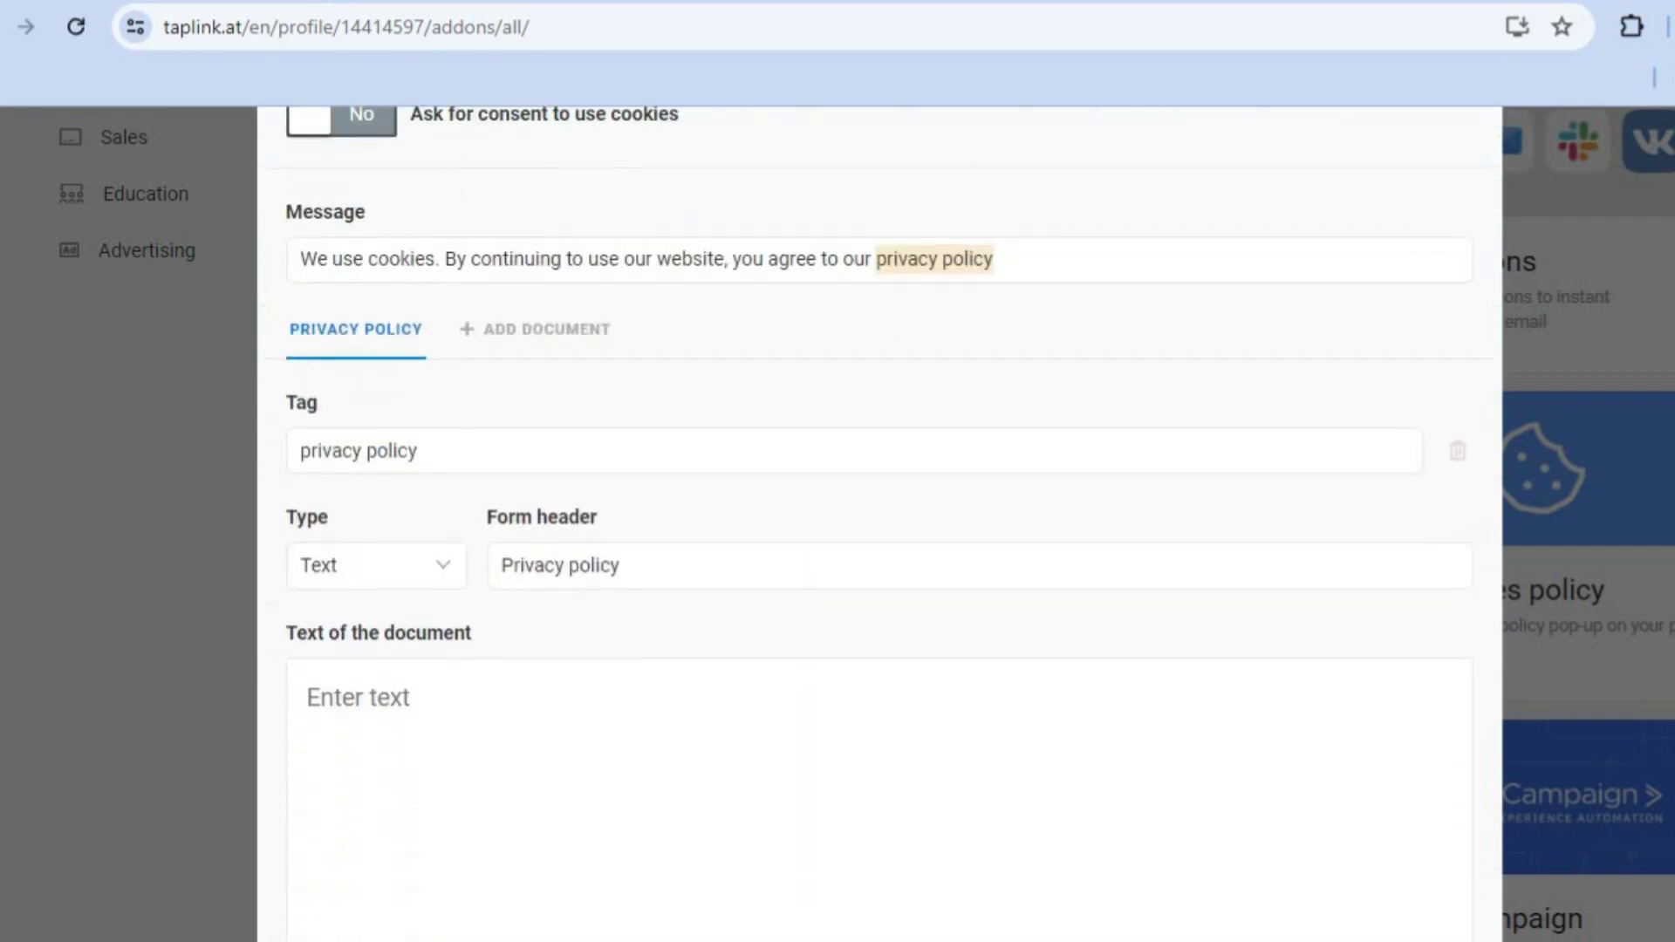
pyautogui.scroll(-2, 879, 524)
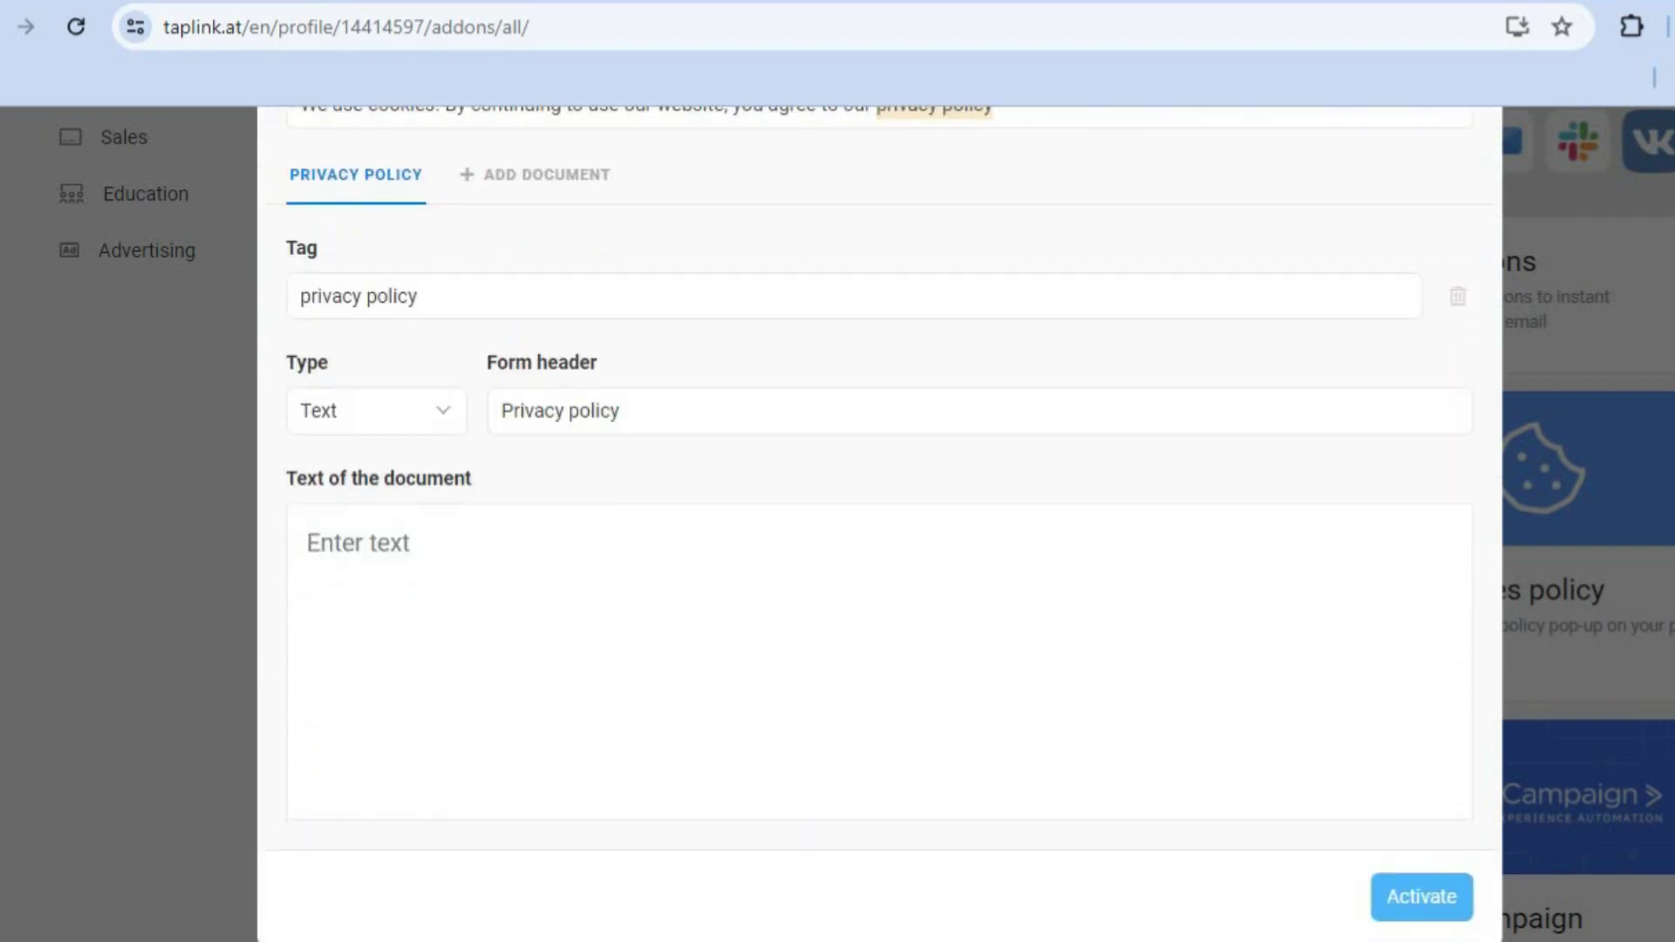
pyautogui.click(1417, 894)
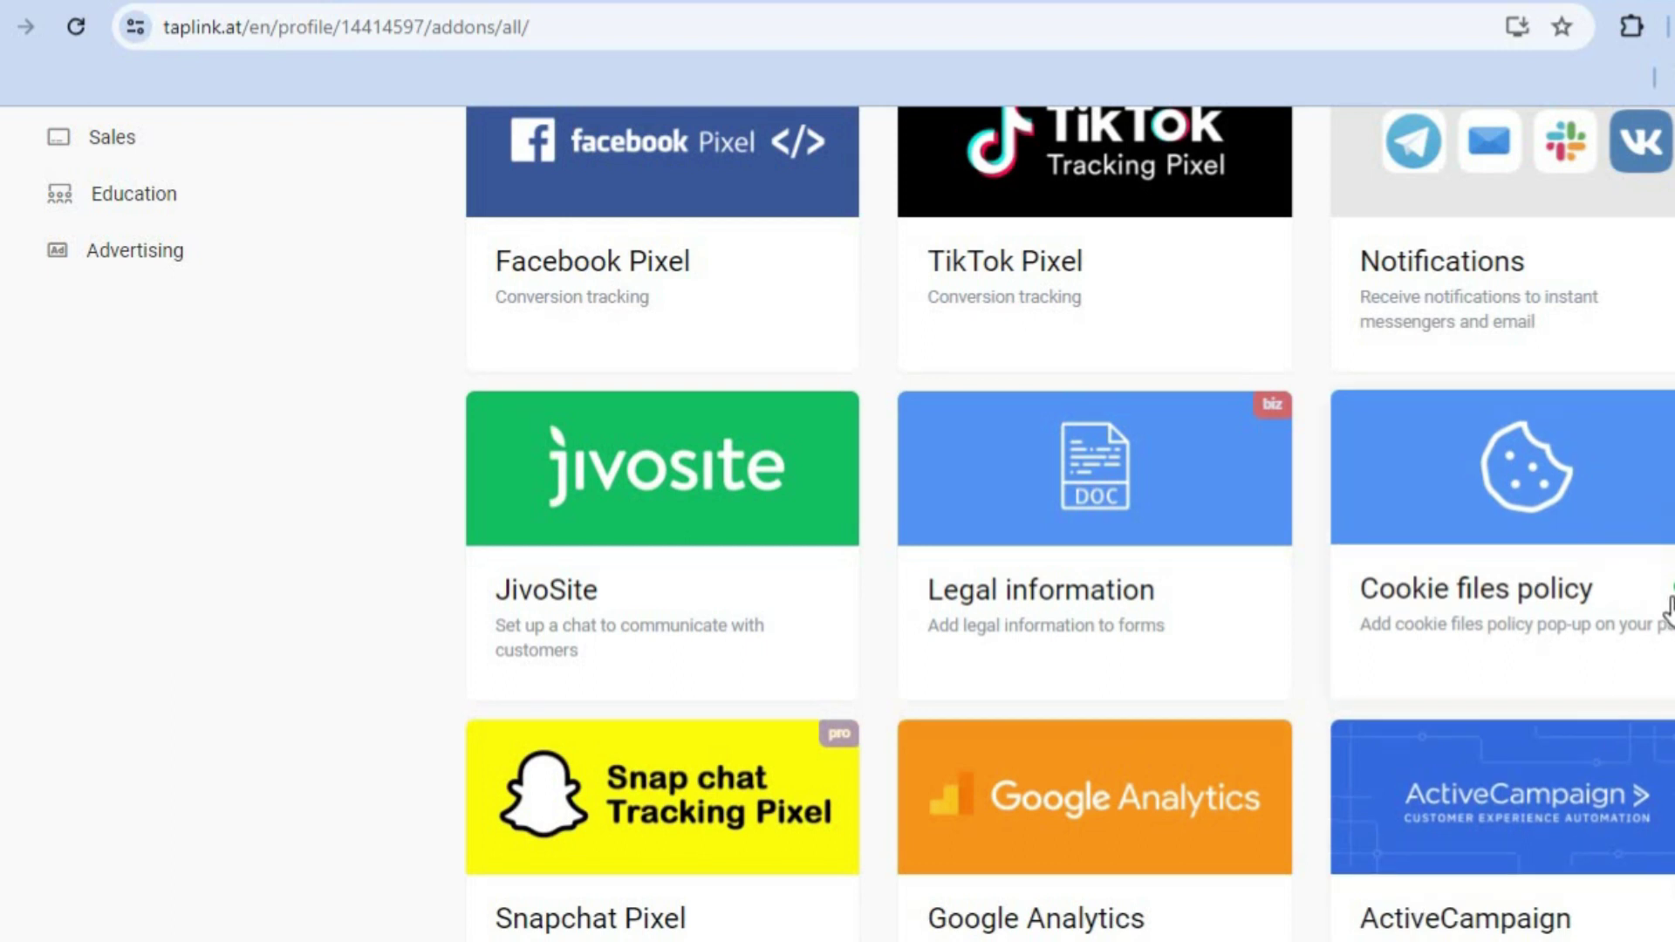
pyautogui.scroll(-6, 1069, 523)
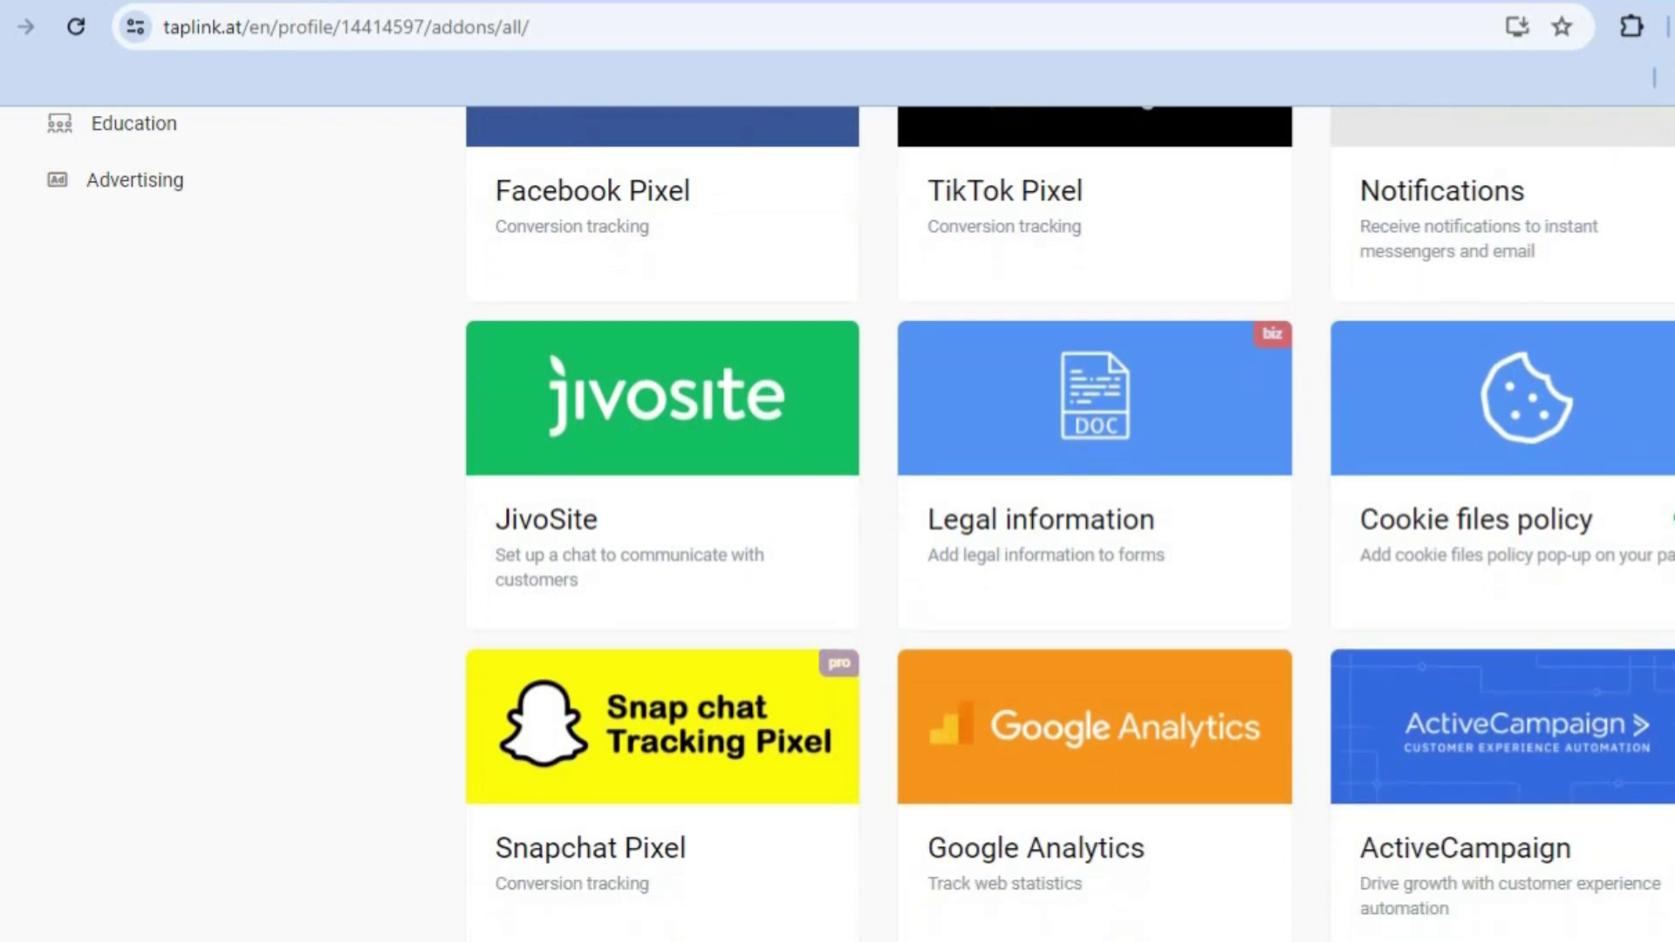
pyautogui.scroll(-11, 1070, 524)
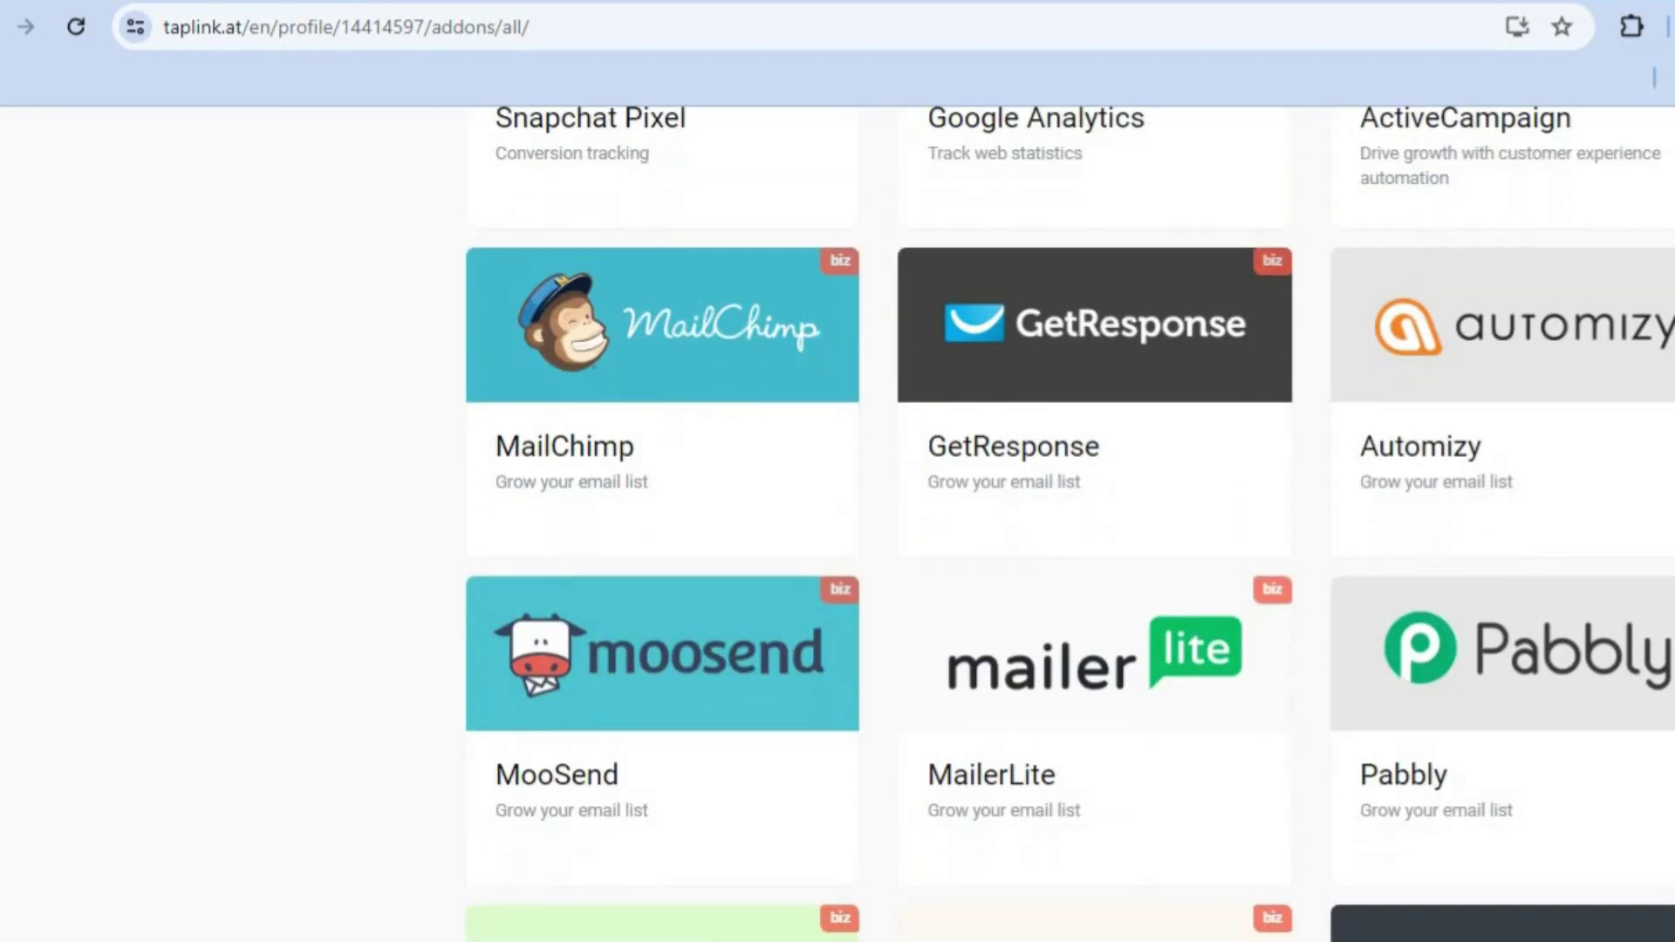